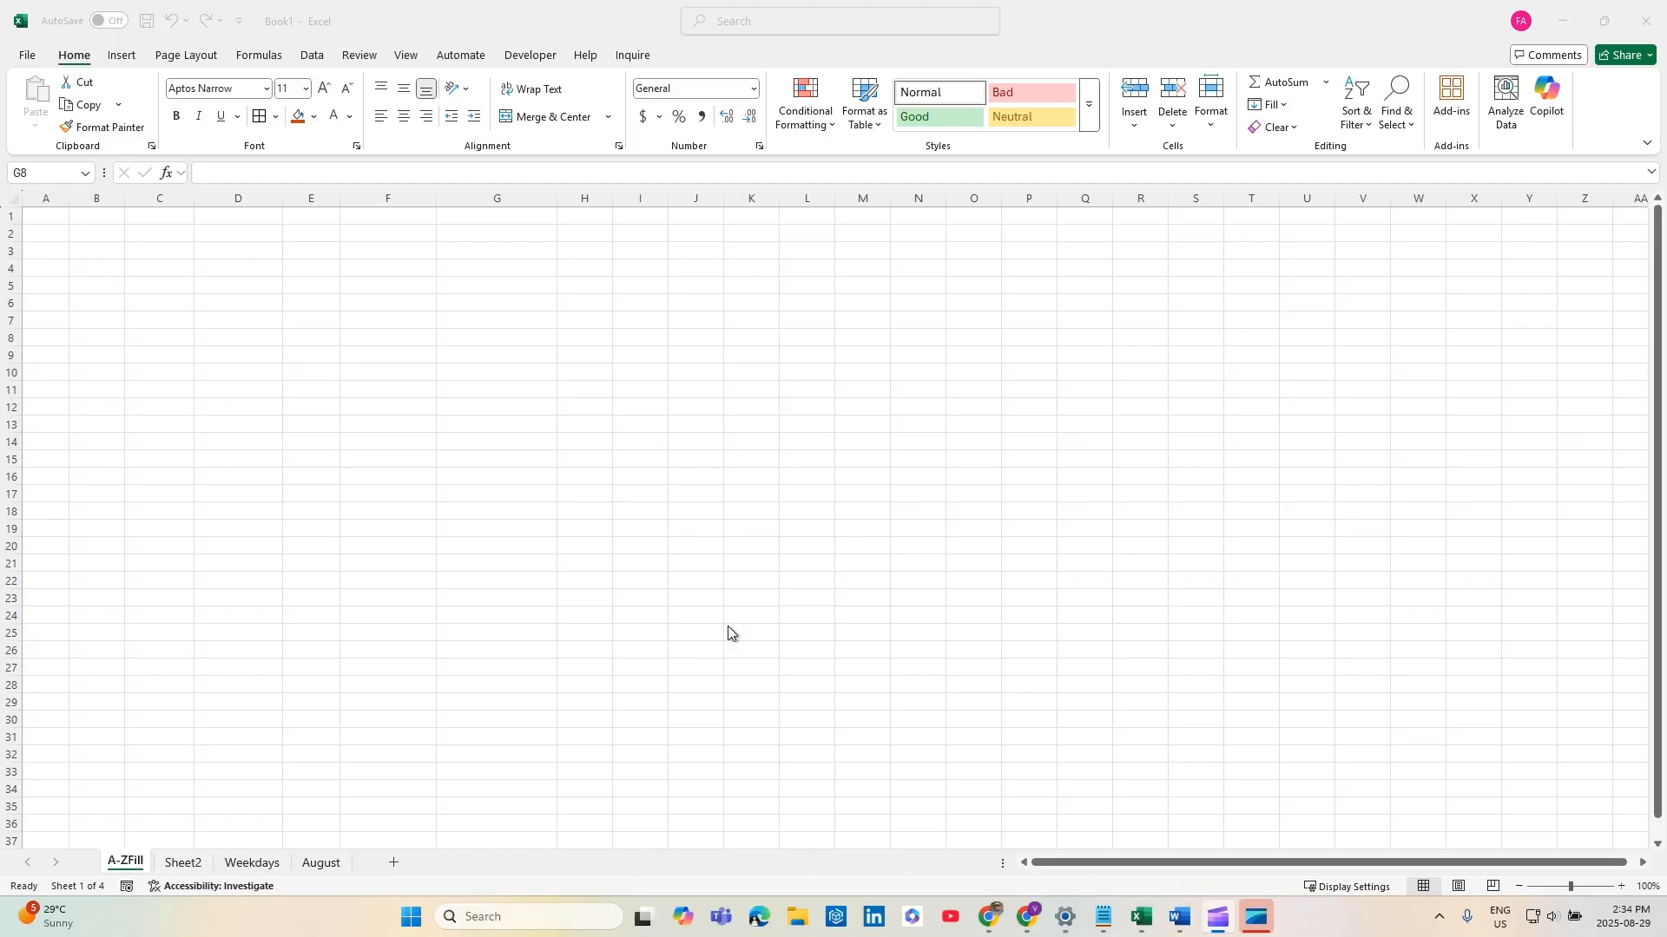
# Enter Q1 in cell G8 and autofill the quarters down to G11
pyautogui.click(539, 345)
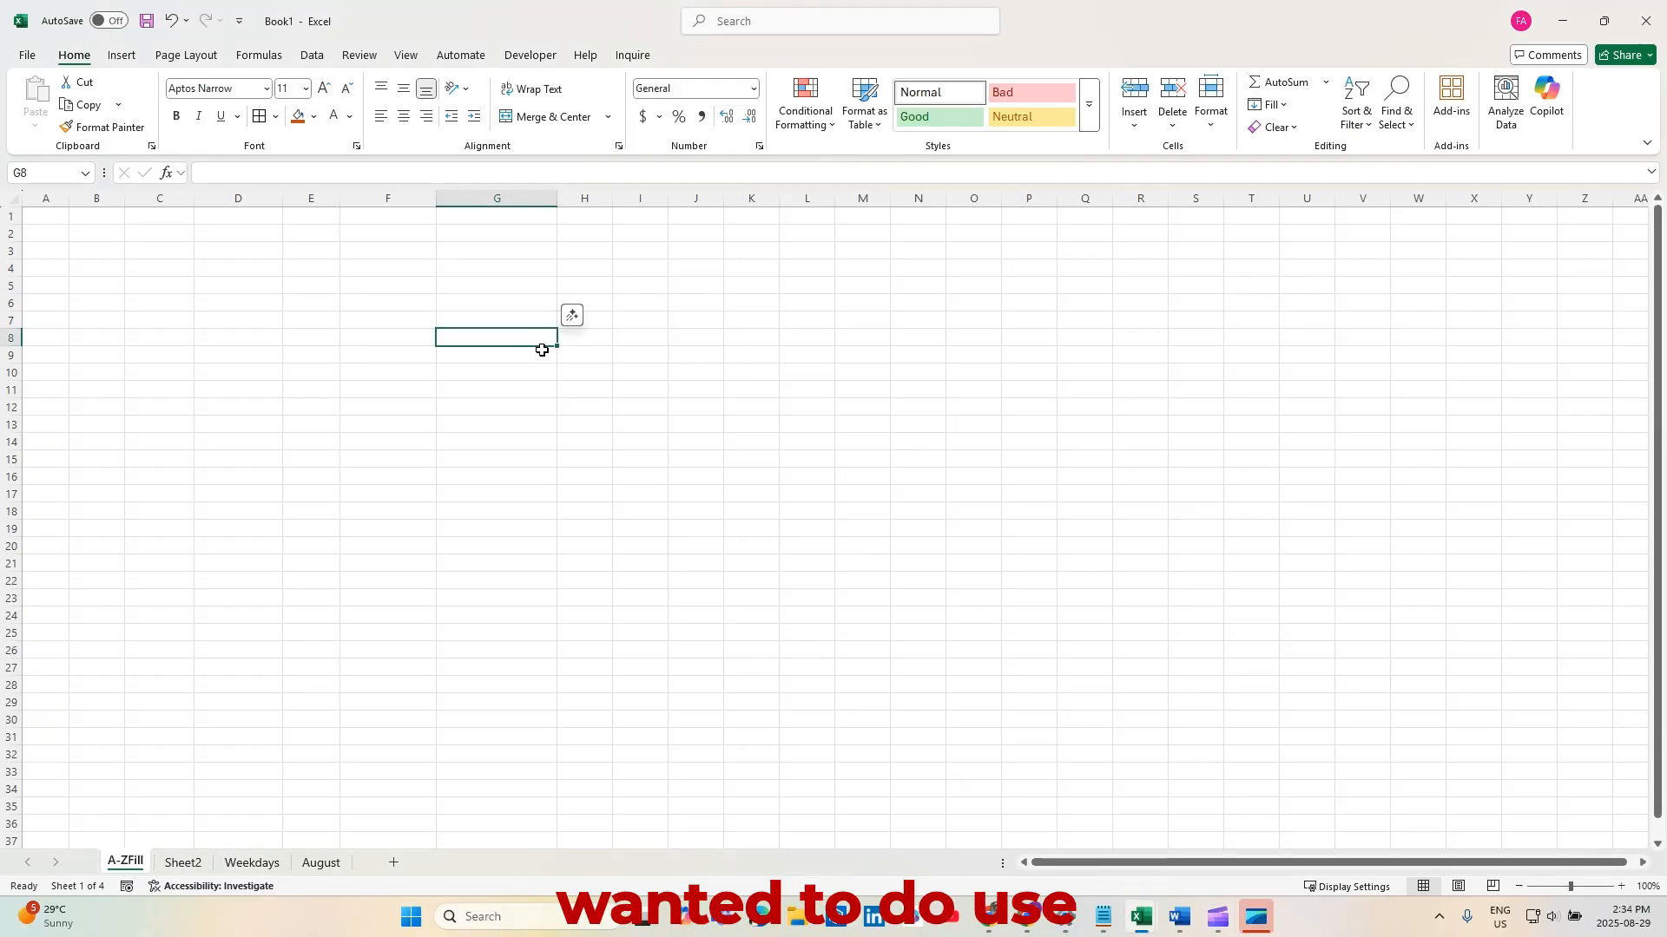
pyautogui.write('q')
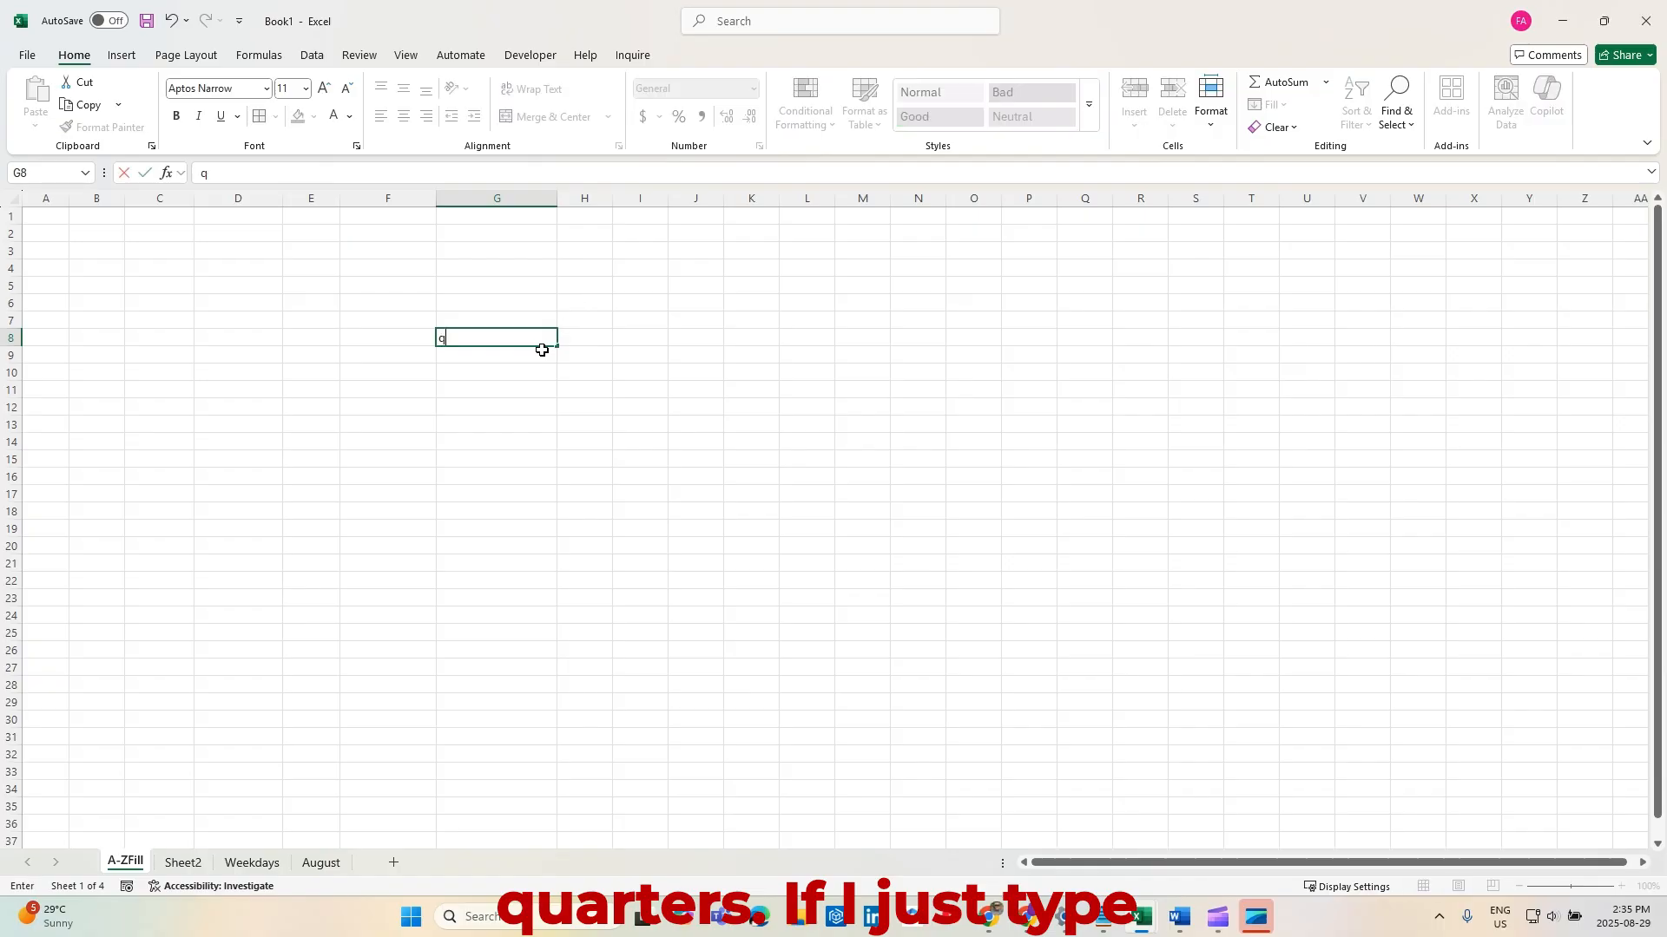
pyautogui.write('Q1')
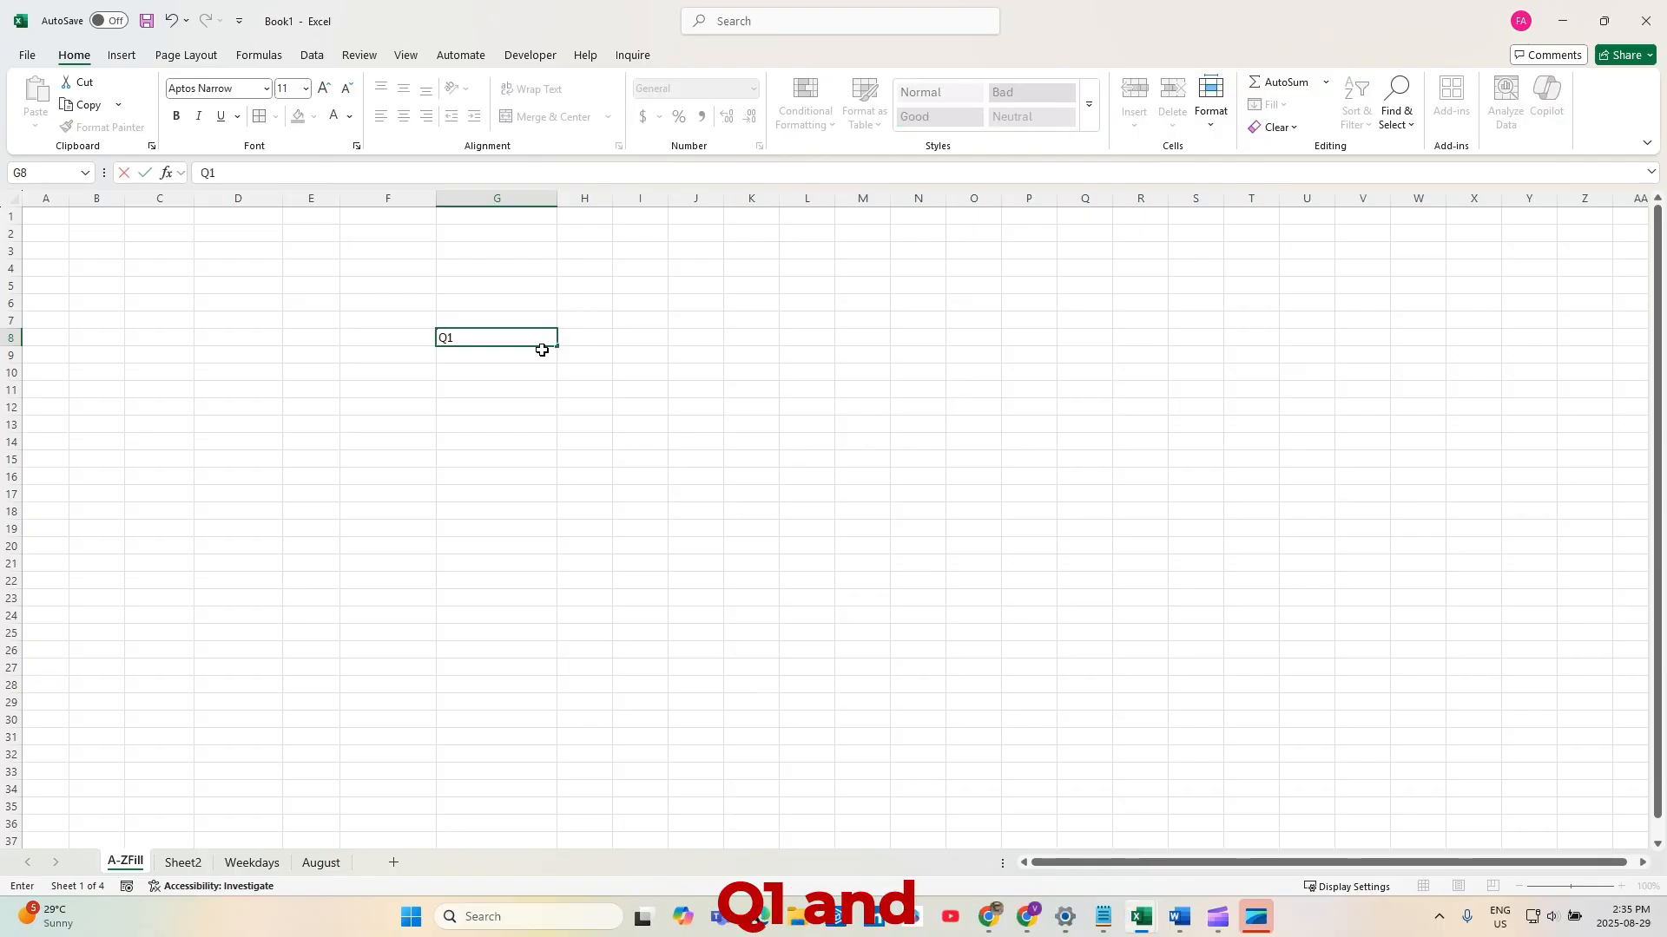
pyautogui.press('Return')
pyautogui.click(540, 338)
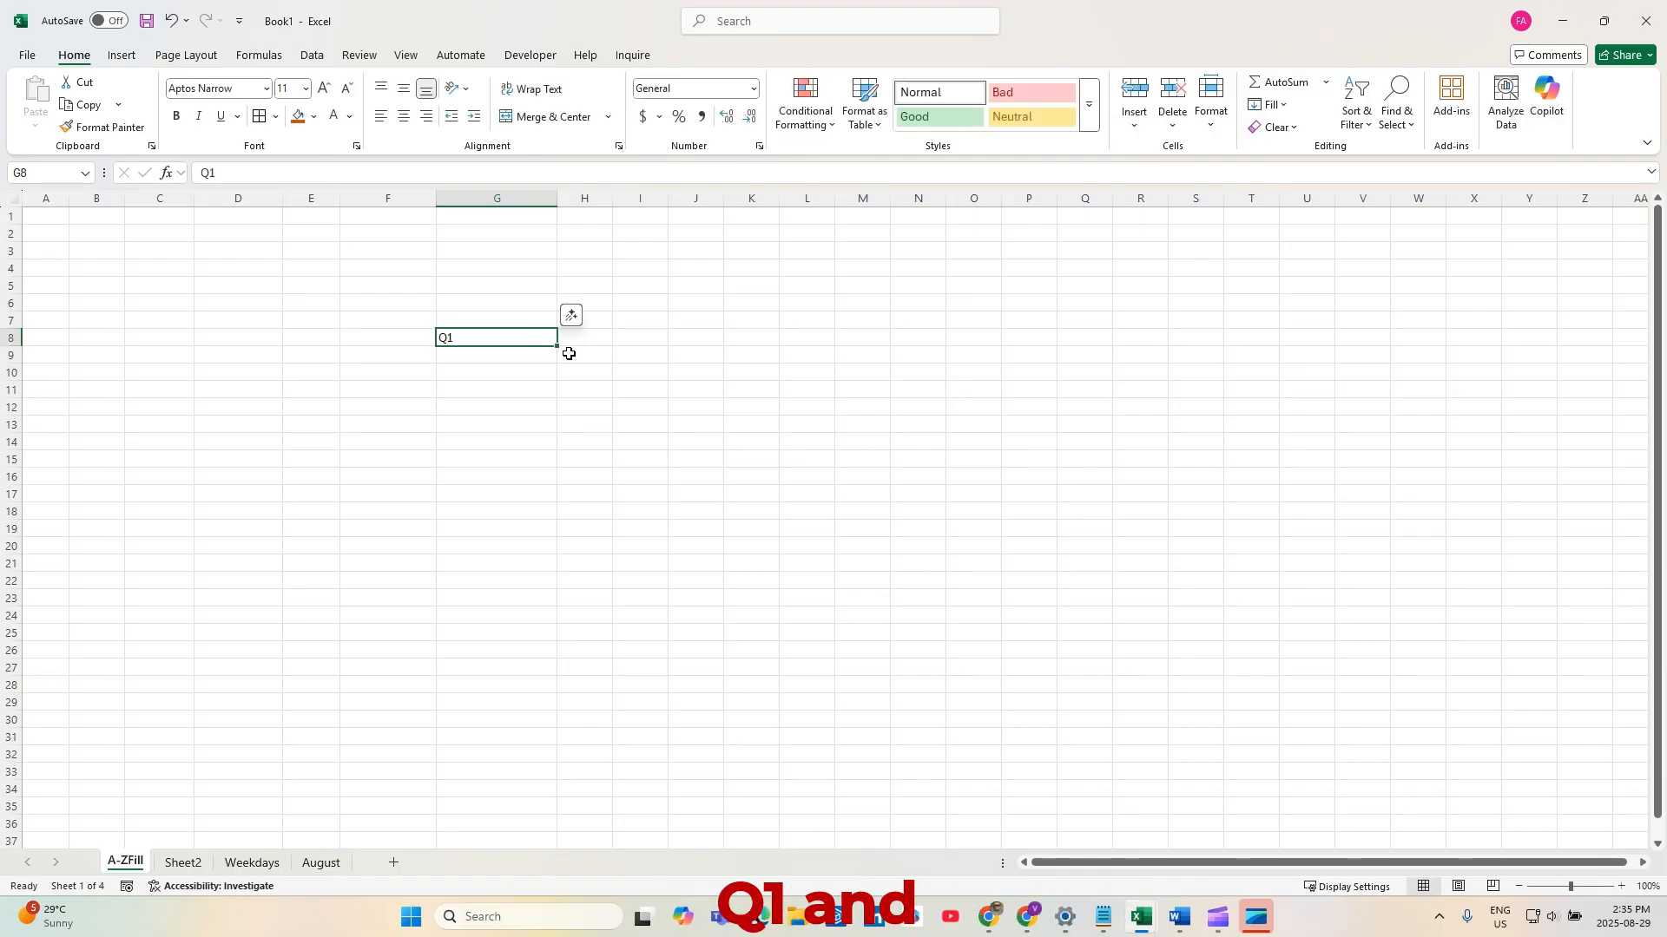
pyautogui.moveTo(557, 345); pyautogui.dragTo(555, 397)
# Enter January in cell H8 and autofill the months down to December in H19
pyautogui.click(589, 337)
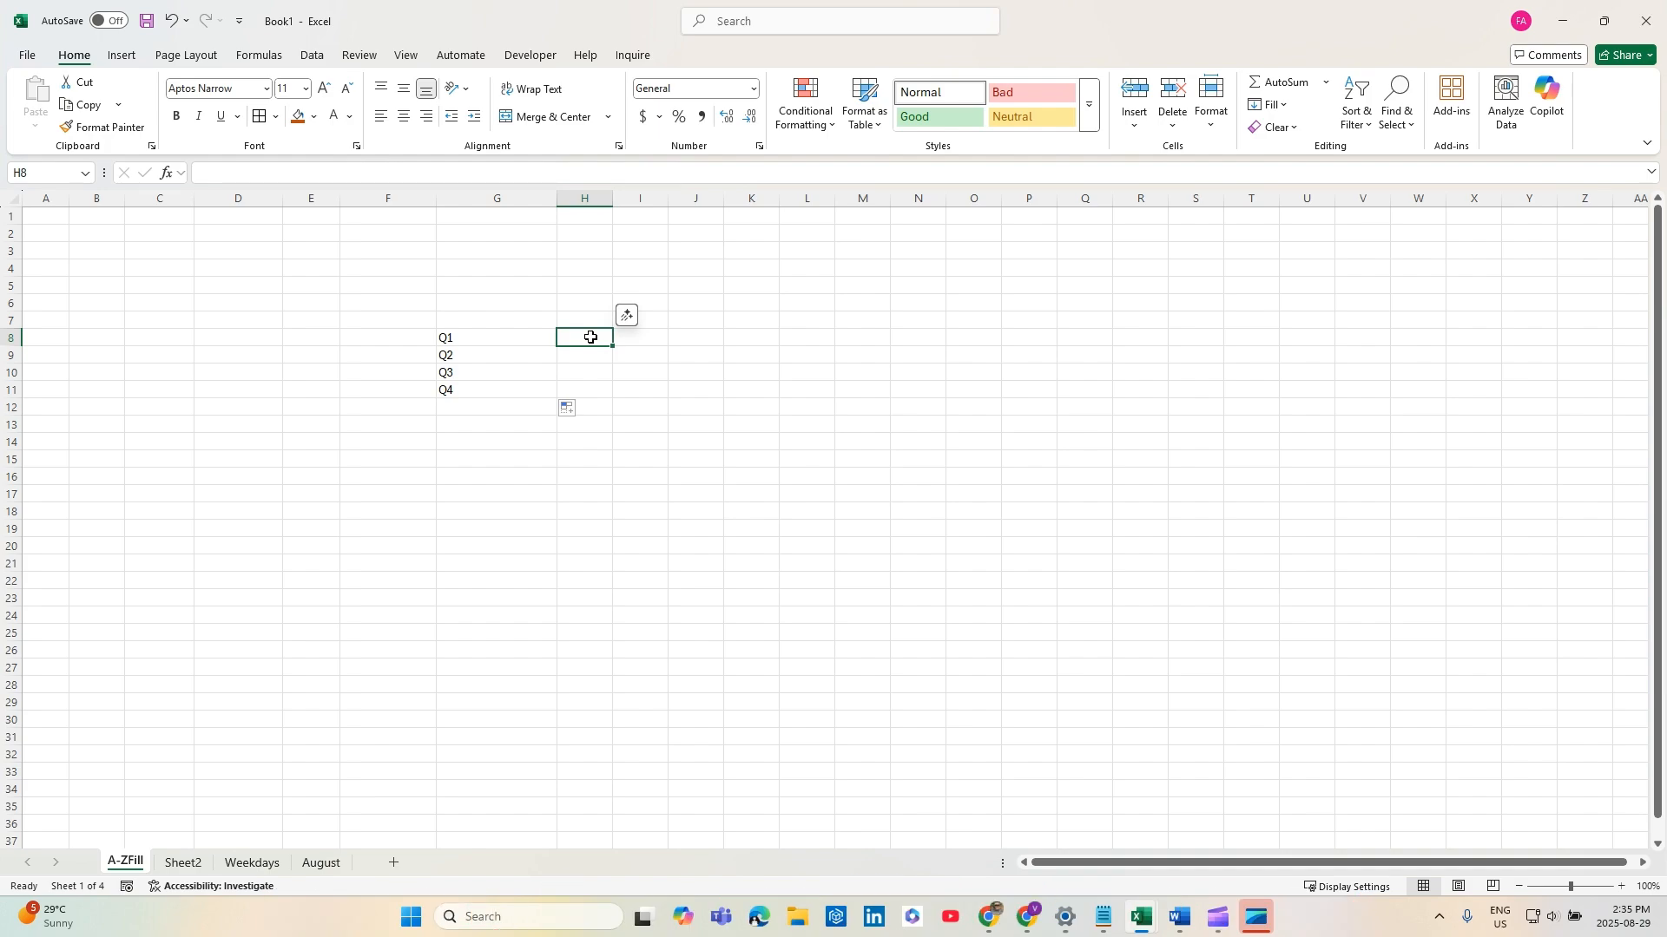
pyautogui.write('Janu')
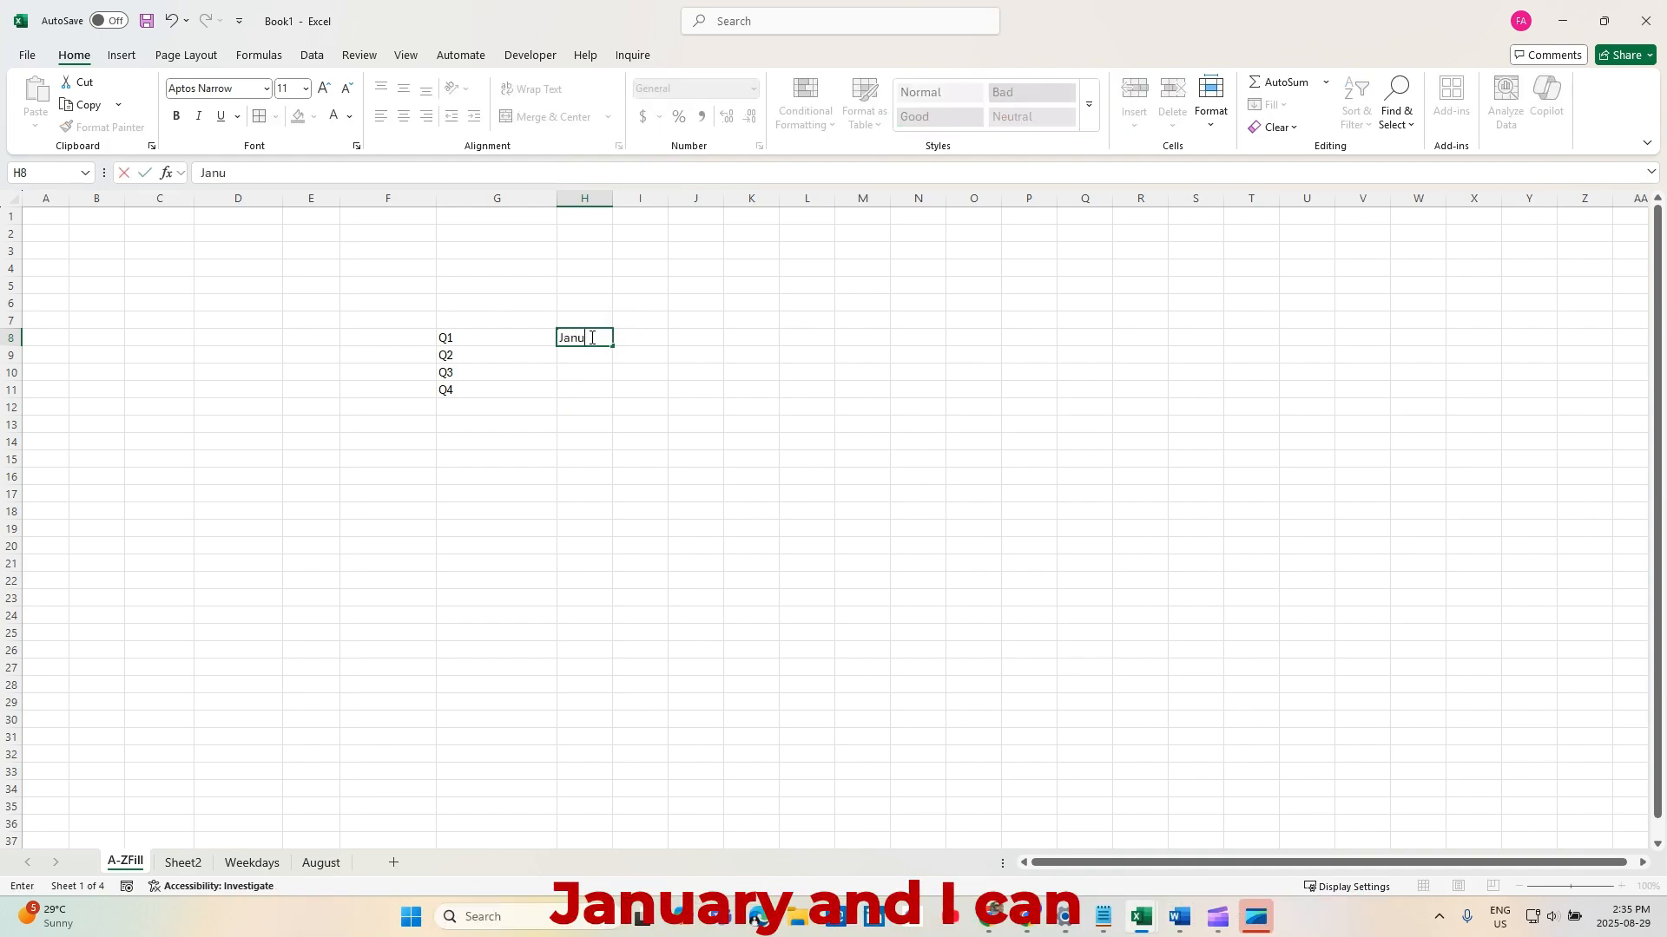
pyautogui.write('ary')
pyautogui.press('Return')
pyautogui.click(591, 338)
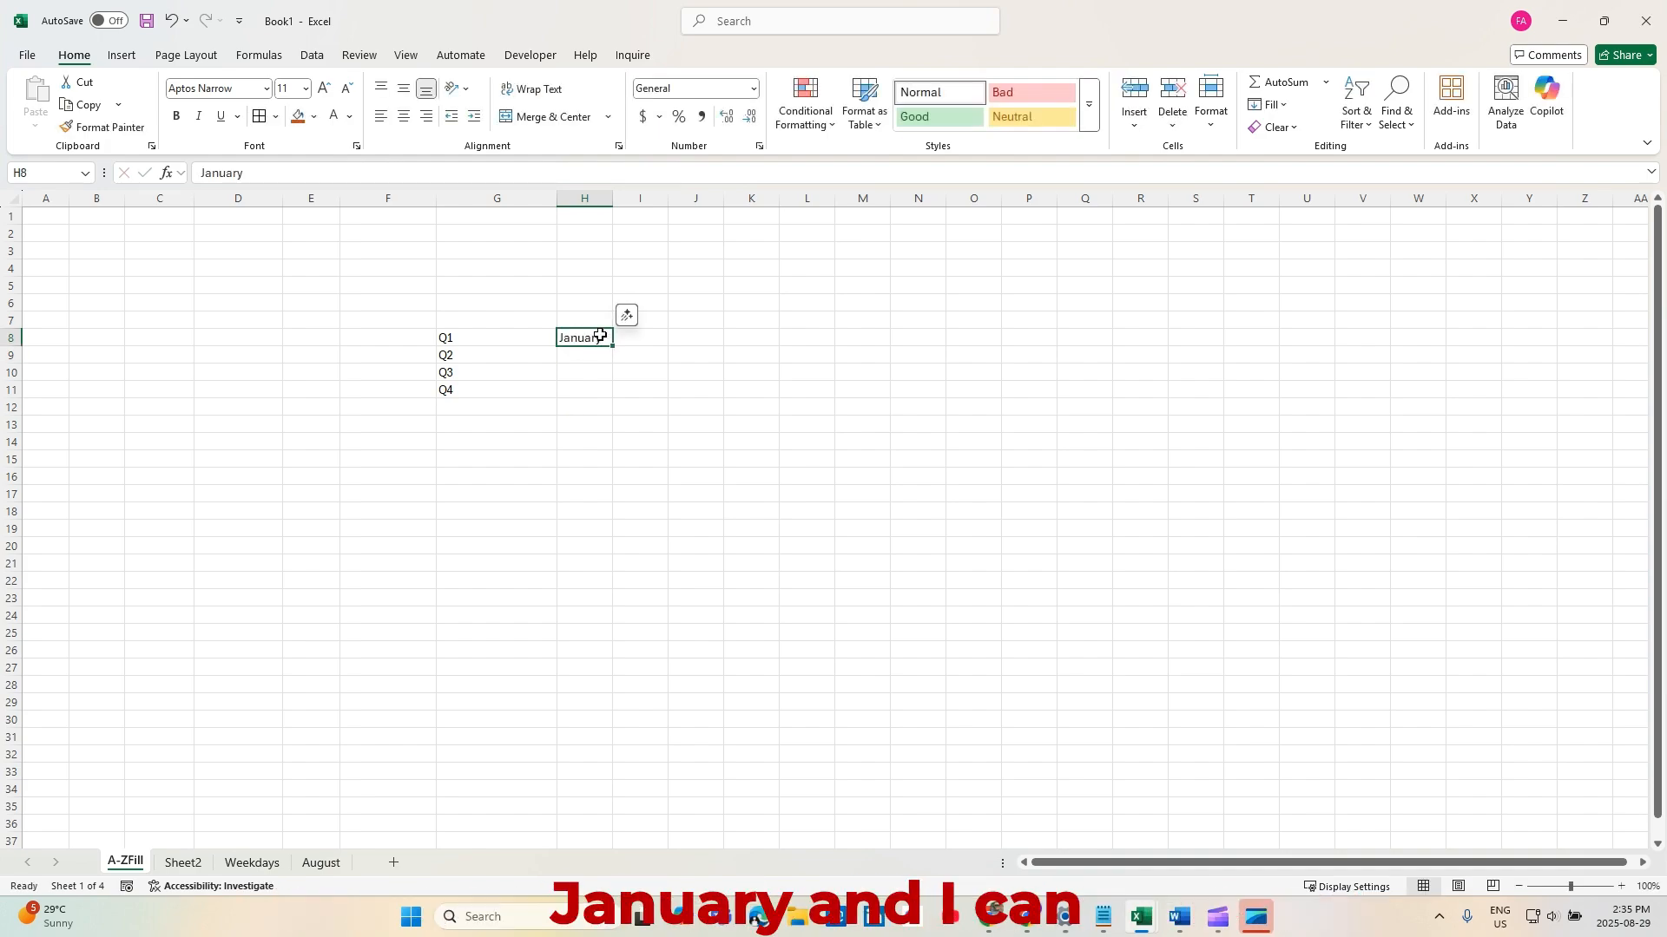
pyautogui.moveTo(612, 346); pyautogui.dragTo(605, 537)
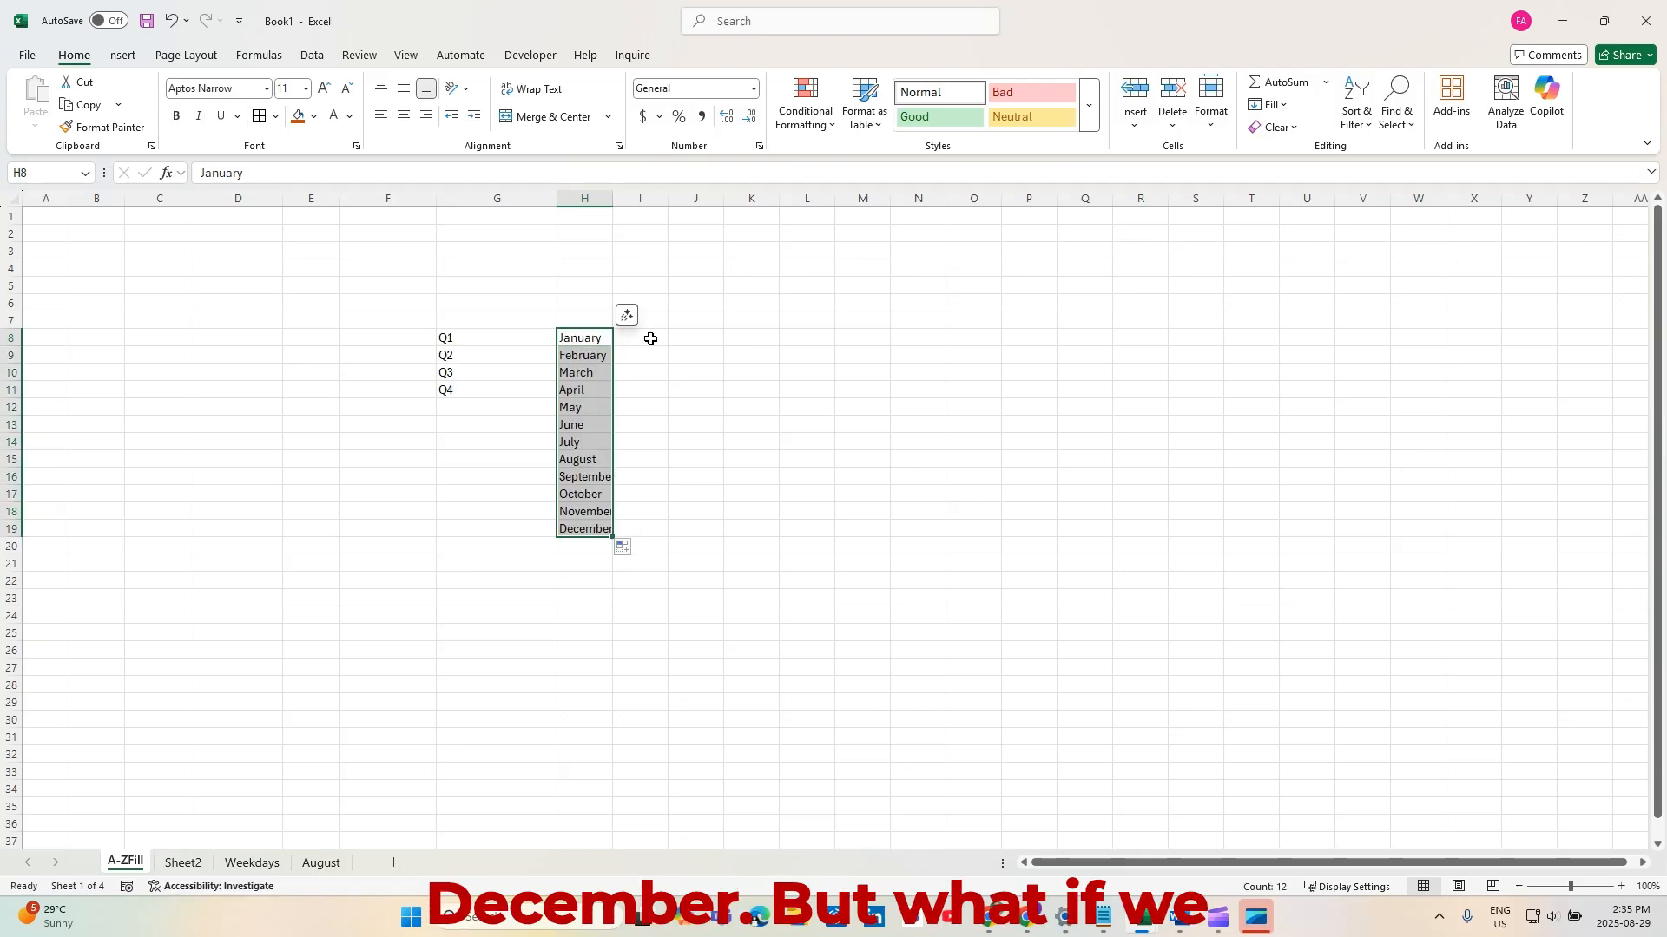
# Enter Provinces in cell K8, autofill the list down to K18, and fit column K's width to its contents
pyautogui.click(733, 336)
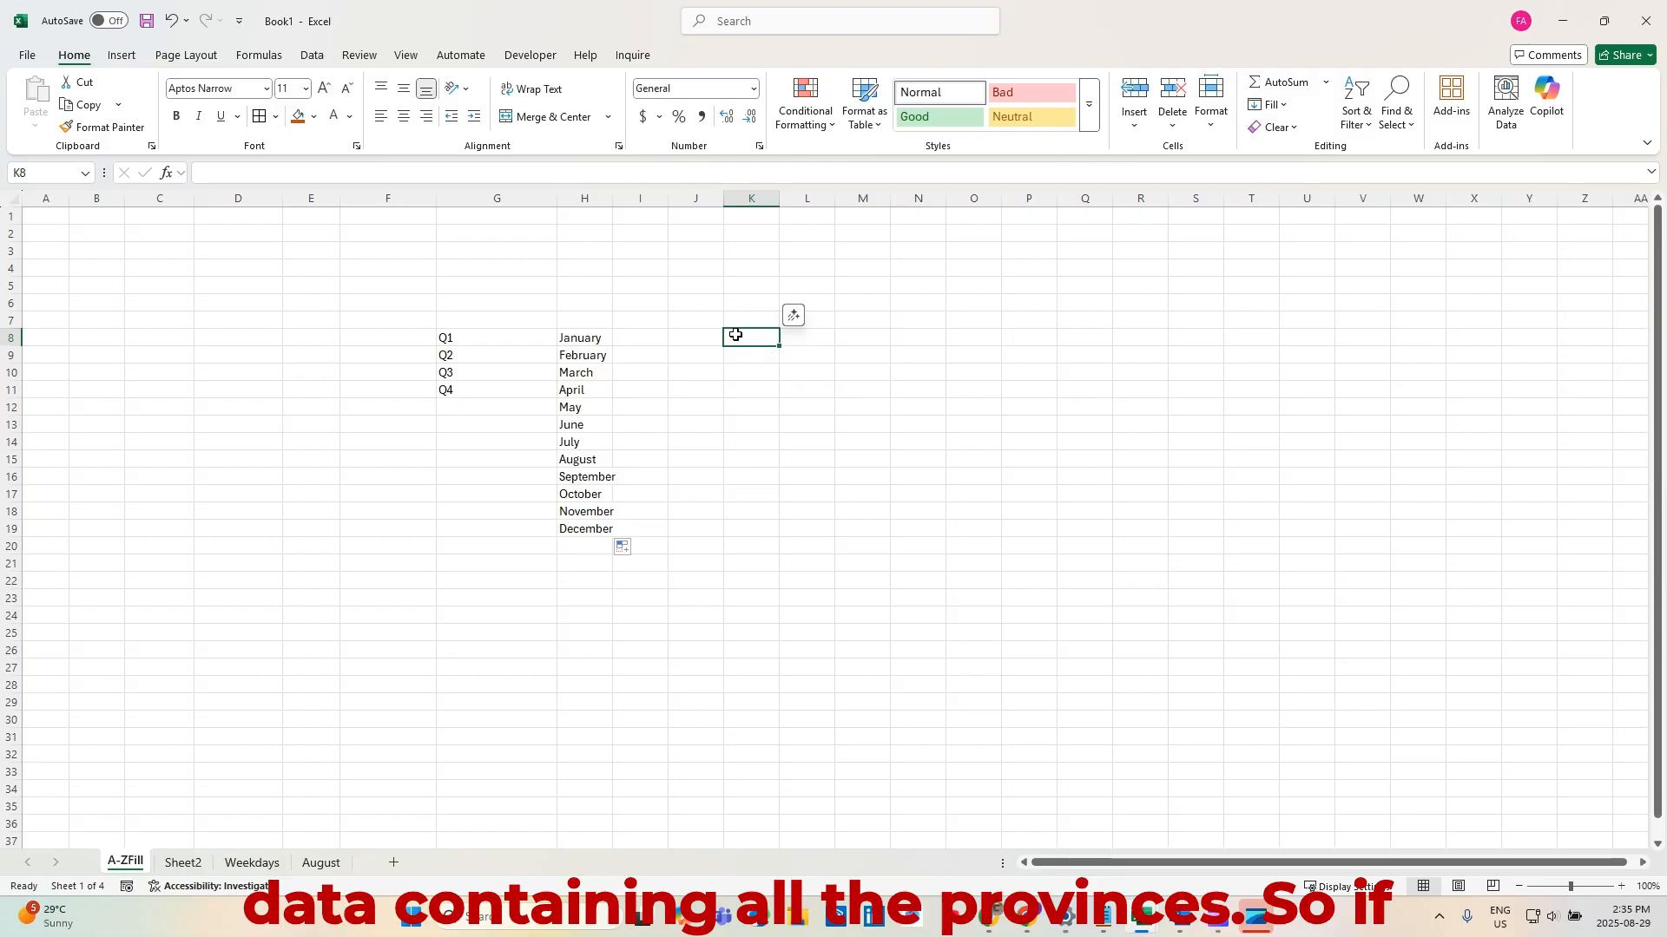
pyautogui.write('Provin')
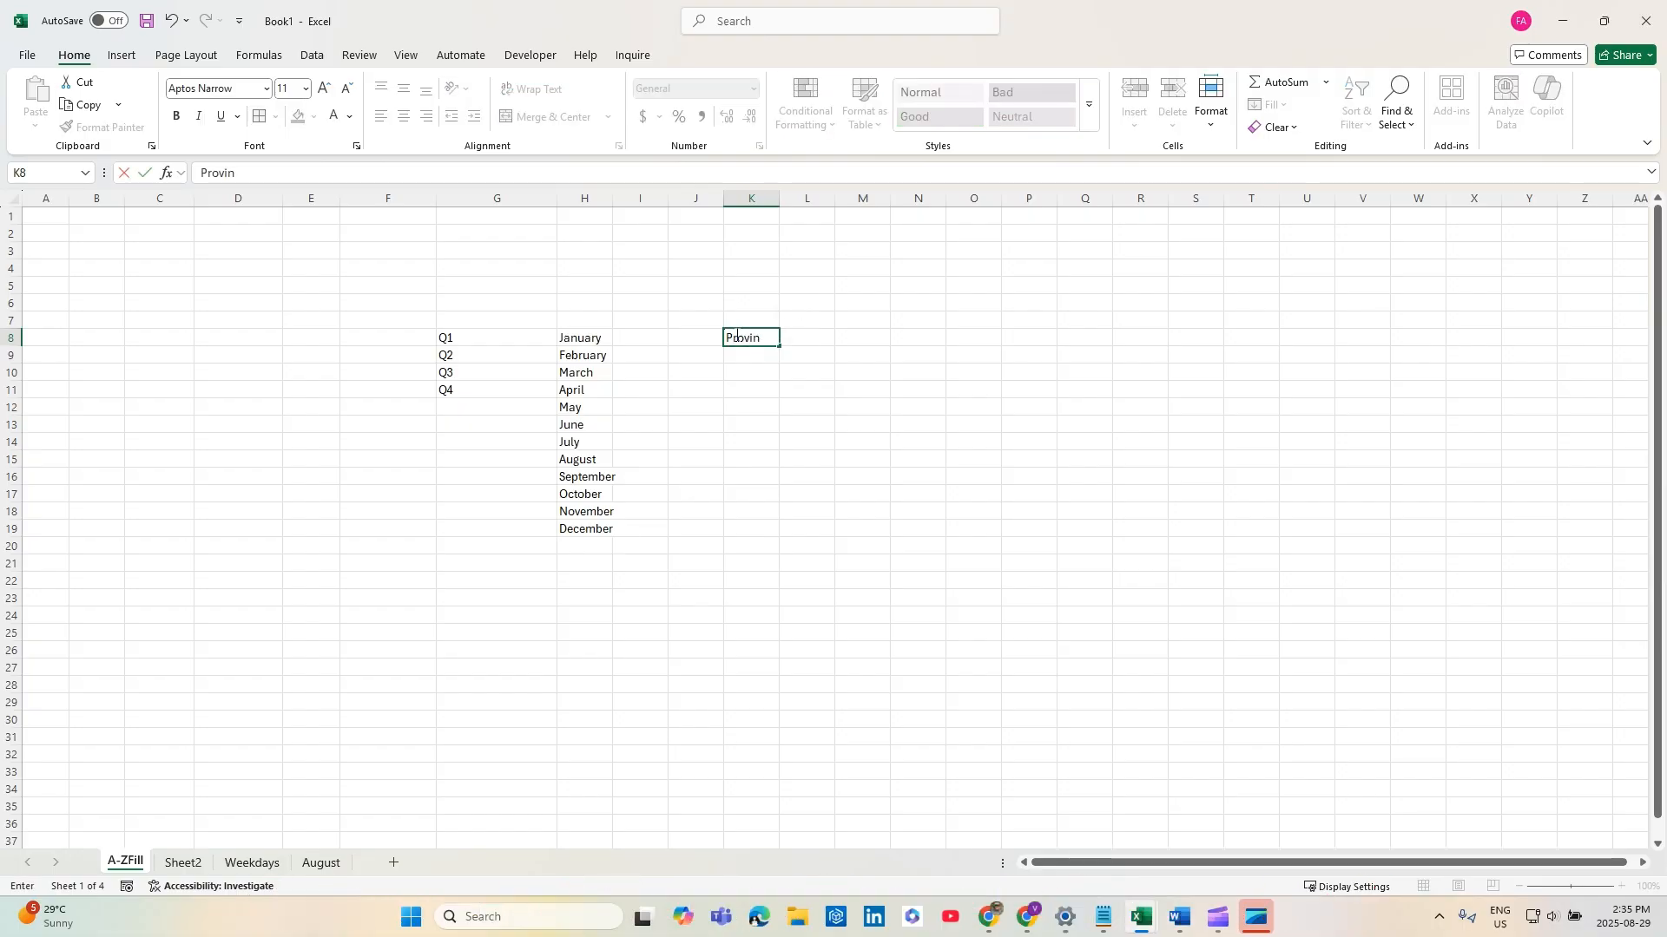
pyautogui.write('ces')
pyautogui.click(785, 413)
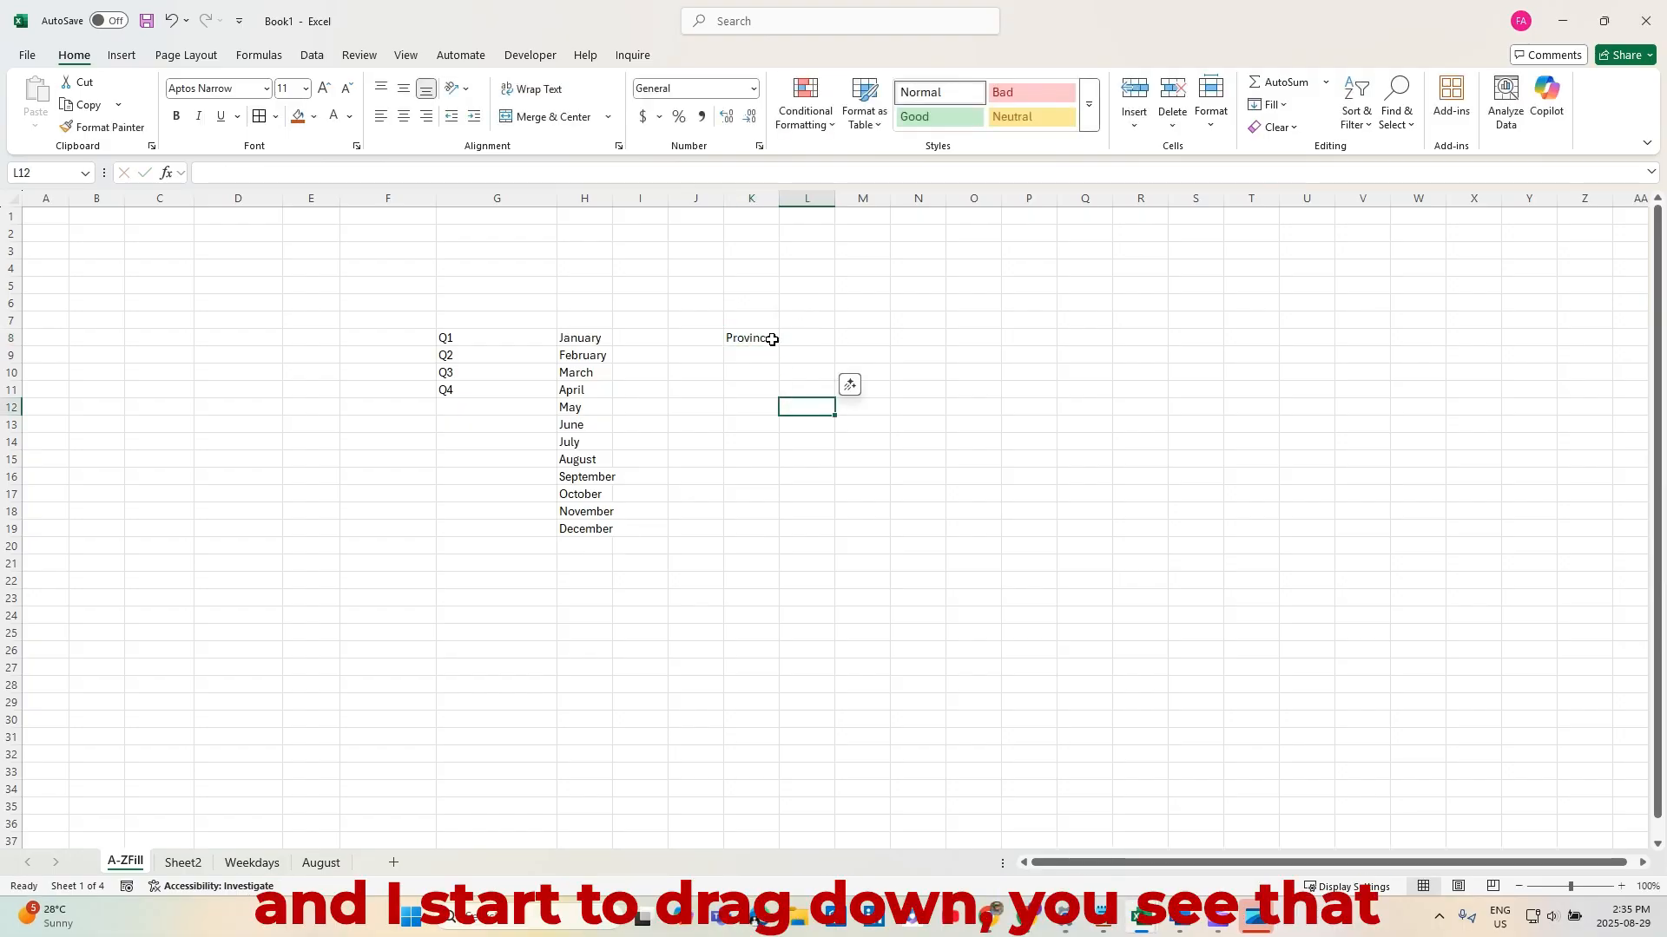
pyautogui.click(772, 340)
pyautogui.moveTo(780, 348); pyautogui.dragTo(769, 521)
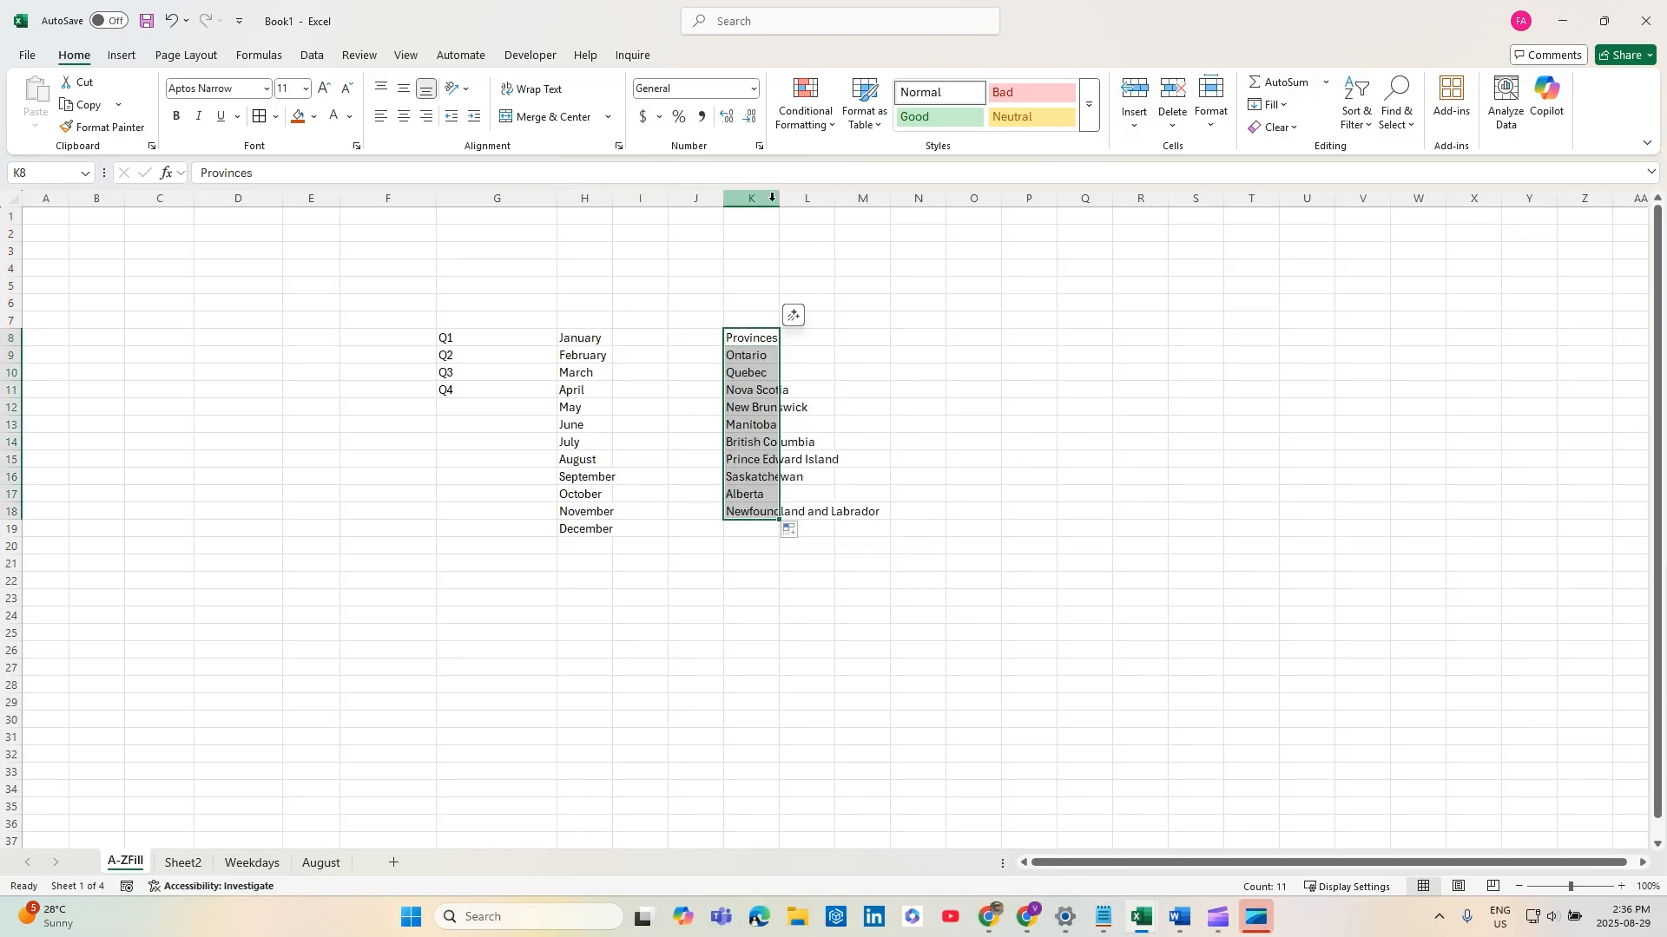
pyautogui.doubleClick(779, 199)
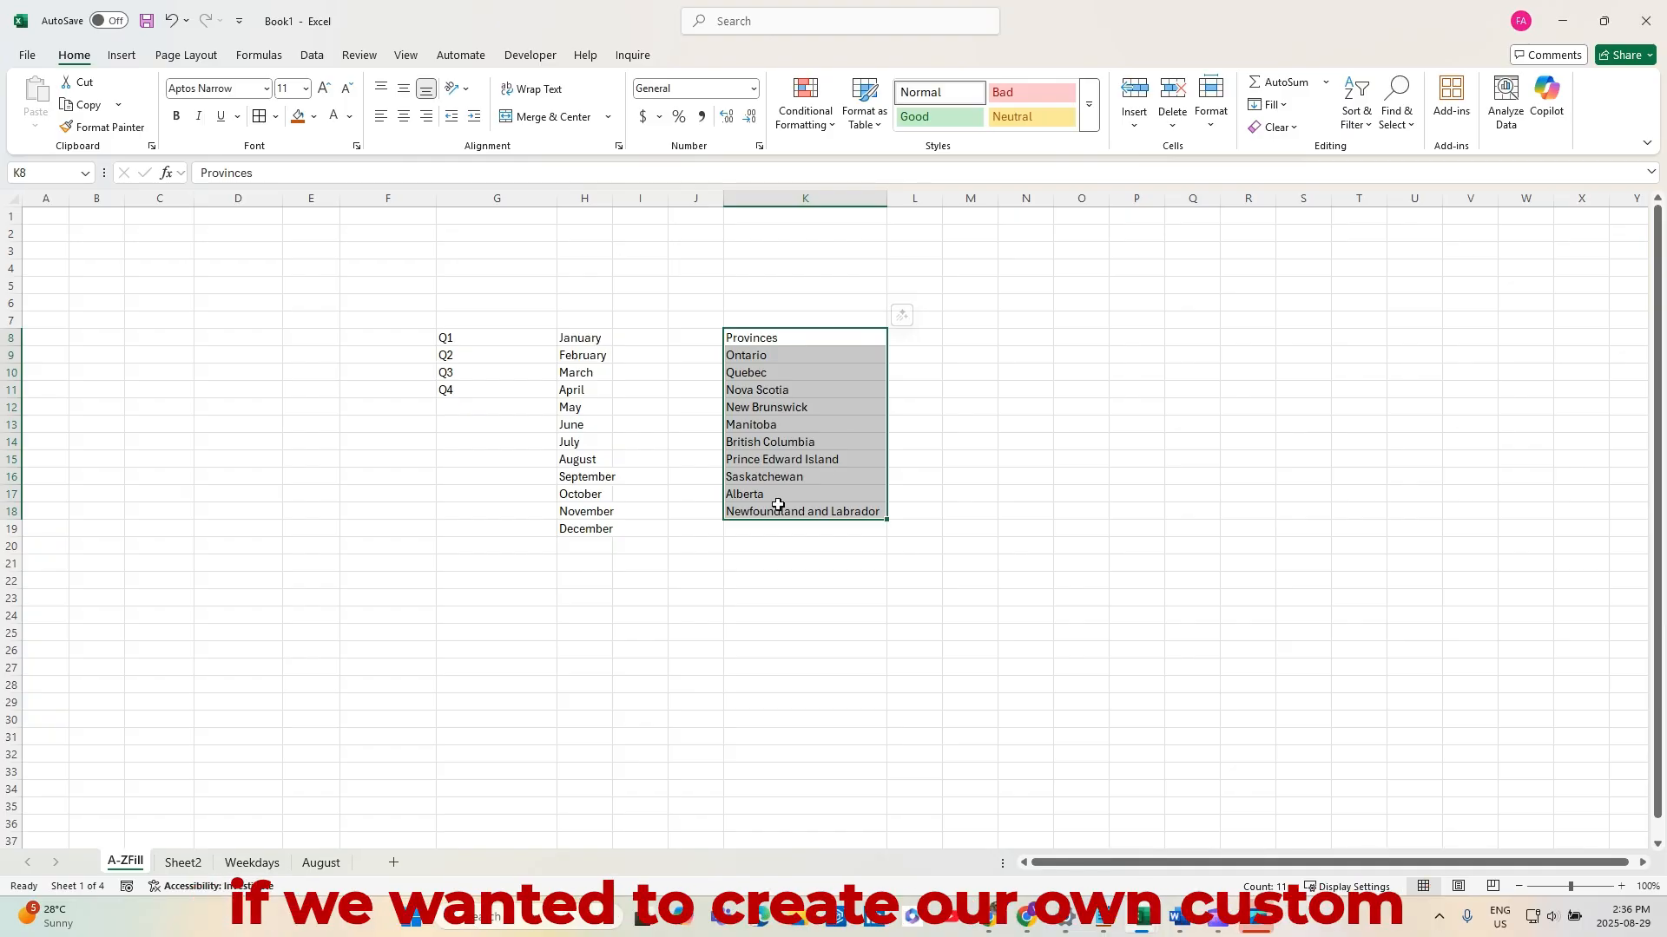
# Enter the list Region, North, South, East and West in cells K21 to K25
pyautogui.click(752, 565)
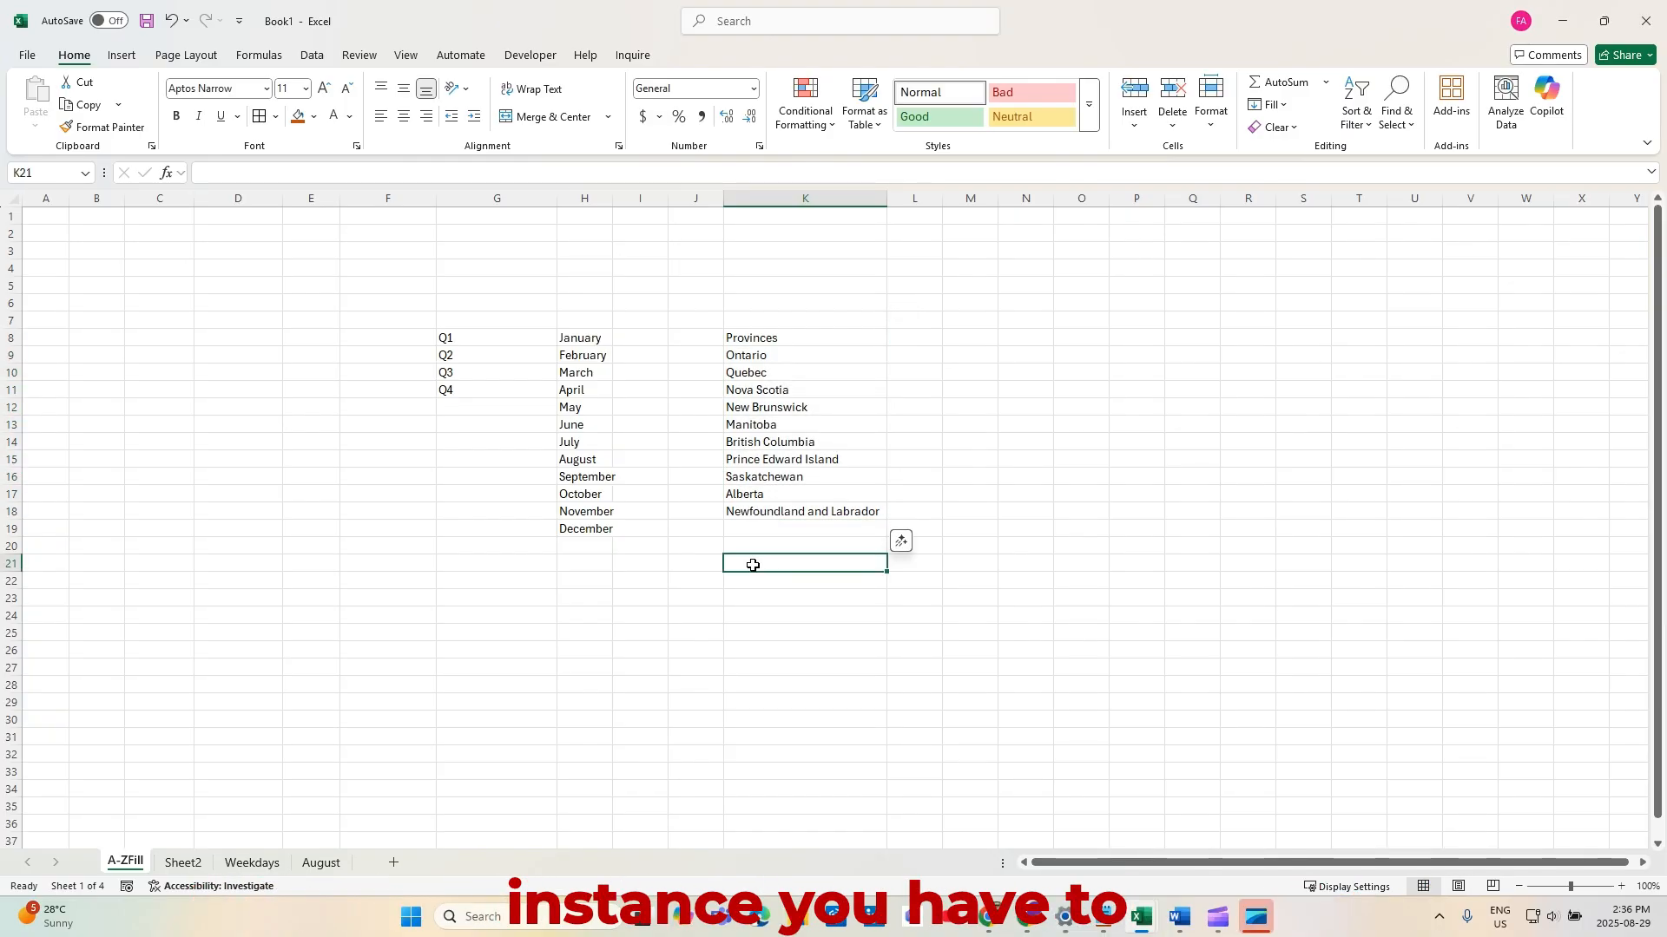
pyautogui.write('Regio')
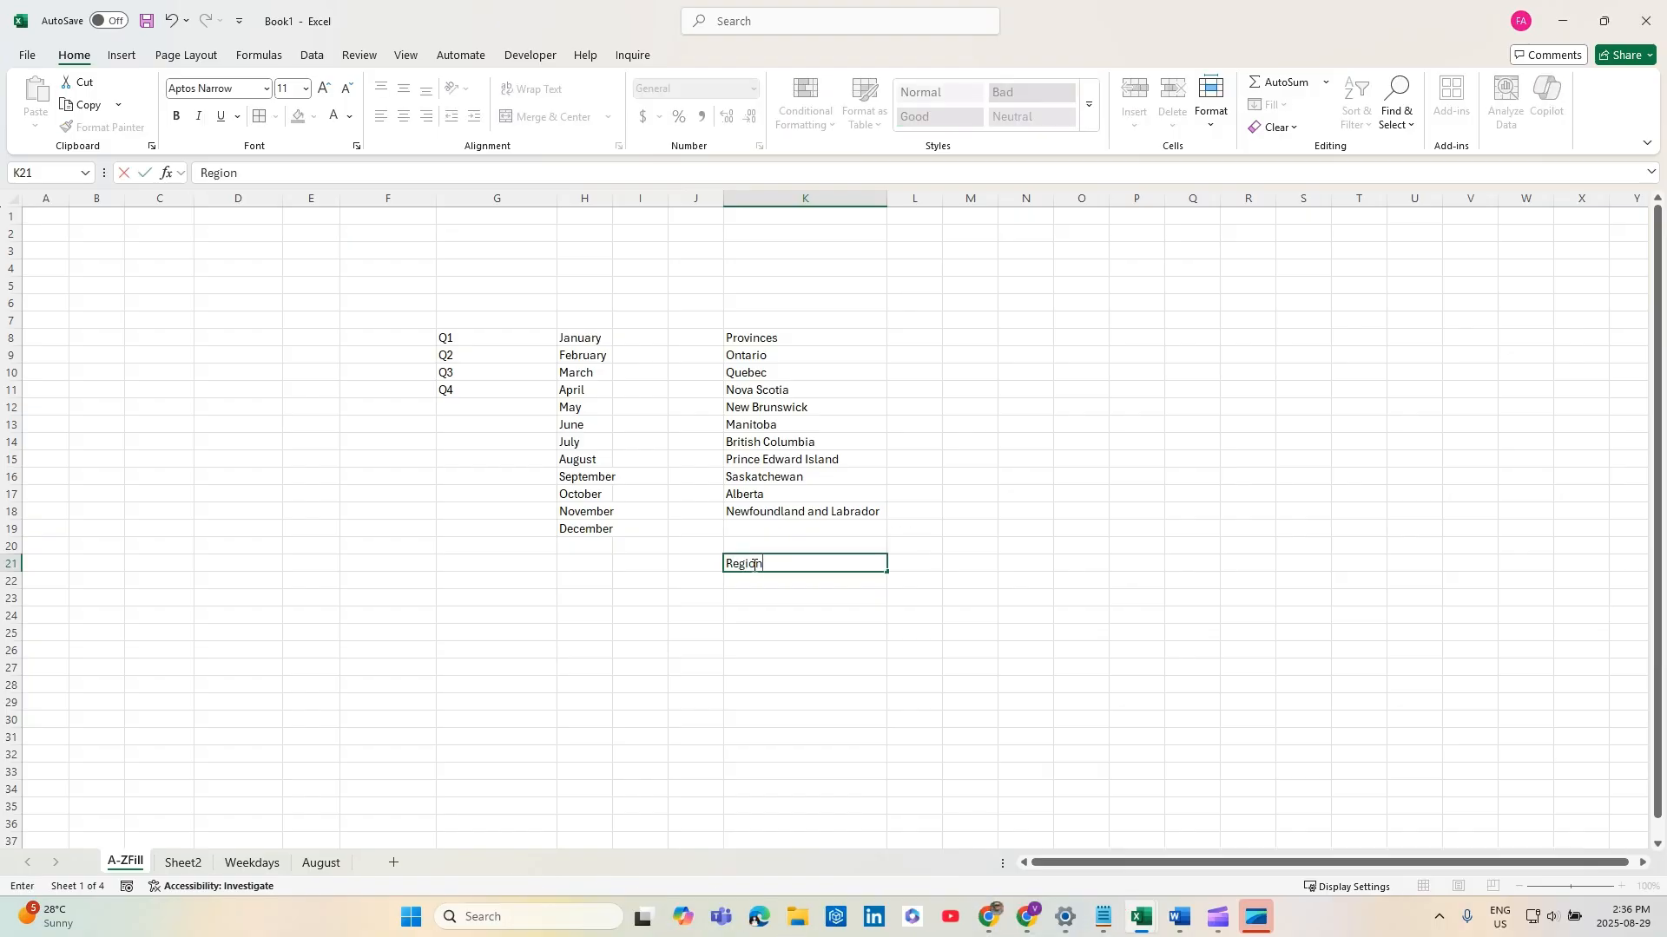
pyautogui.write('n')
pyautogui.press('Return')
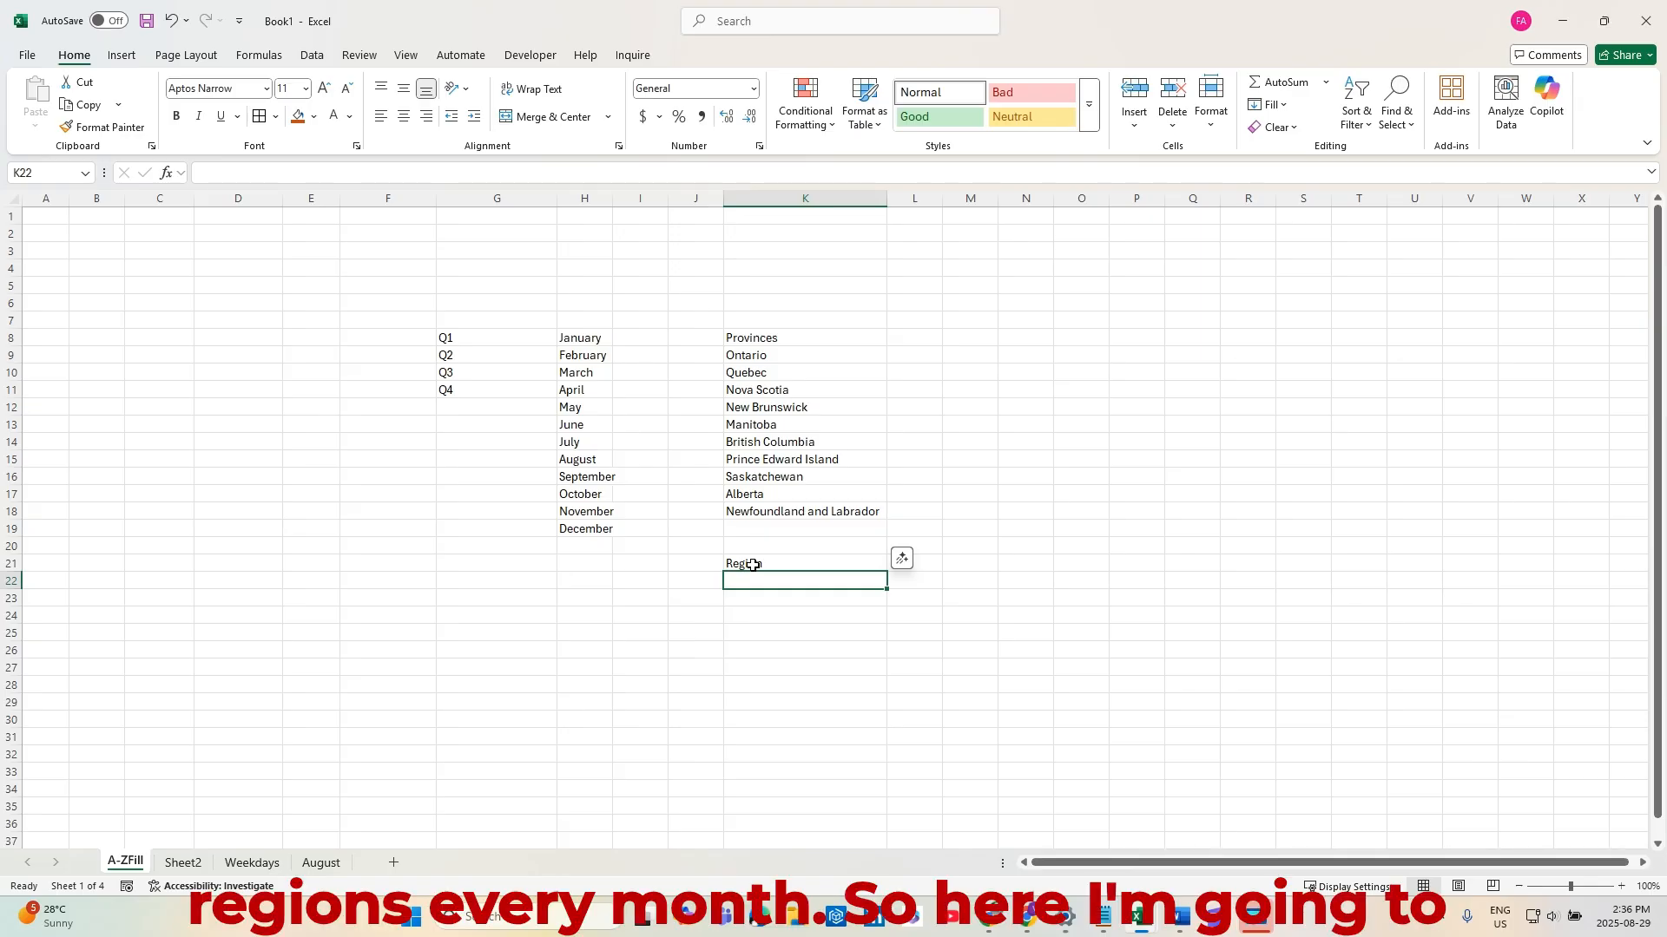
pyautogui.write('North')
pyautogui.press('Return')
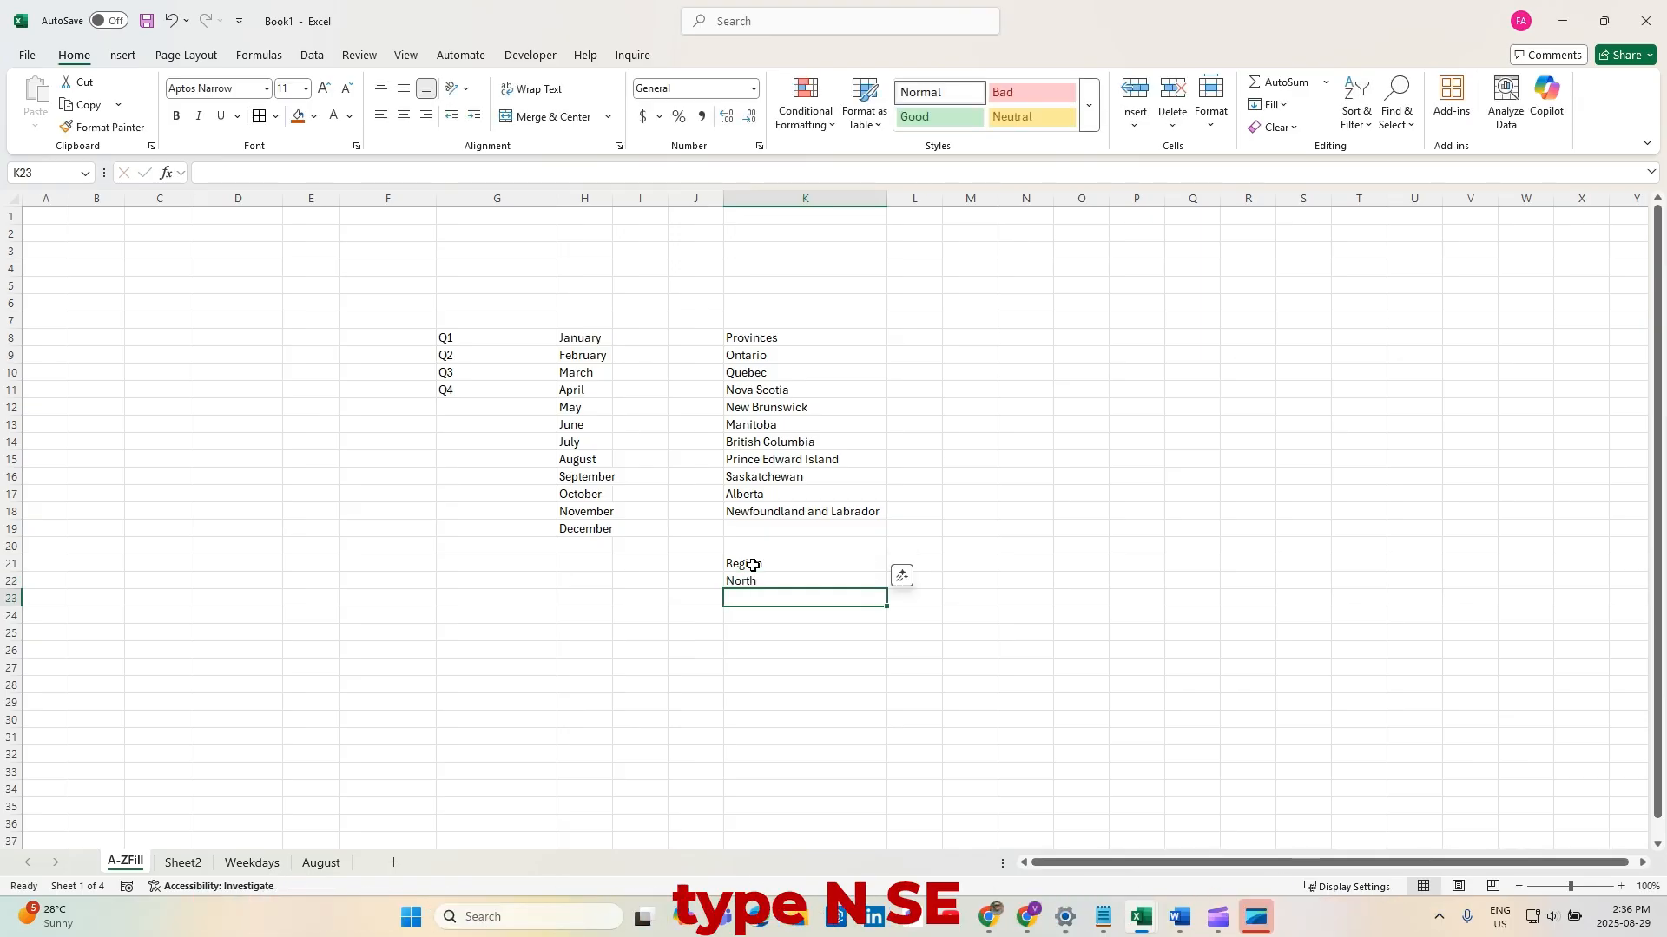
pyautogui.write('South')
pyautogui.press('Return')
pyautogui.write('East')
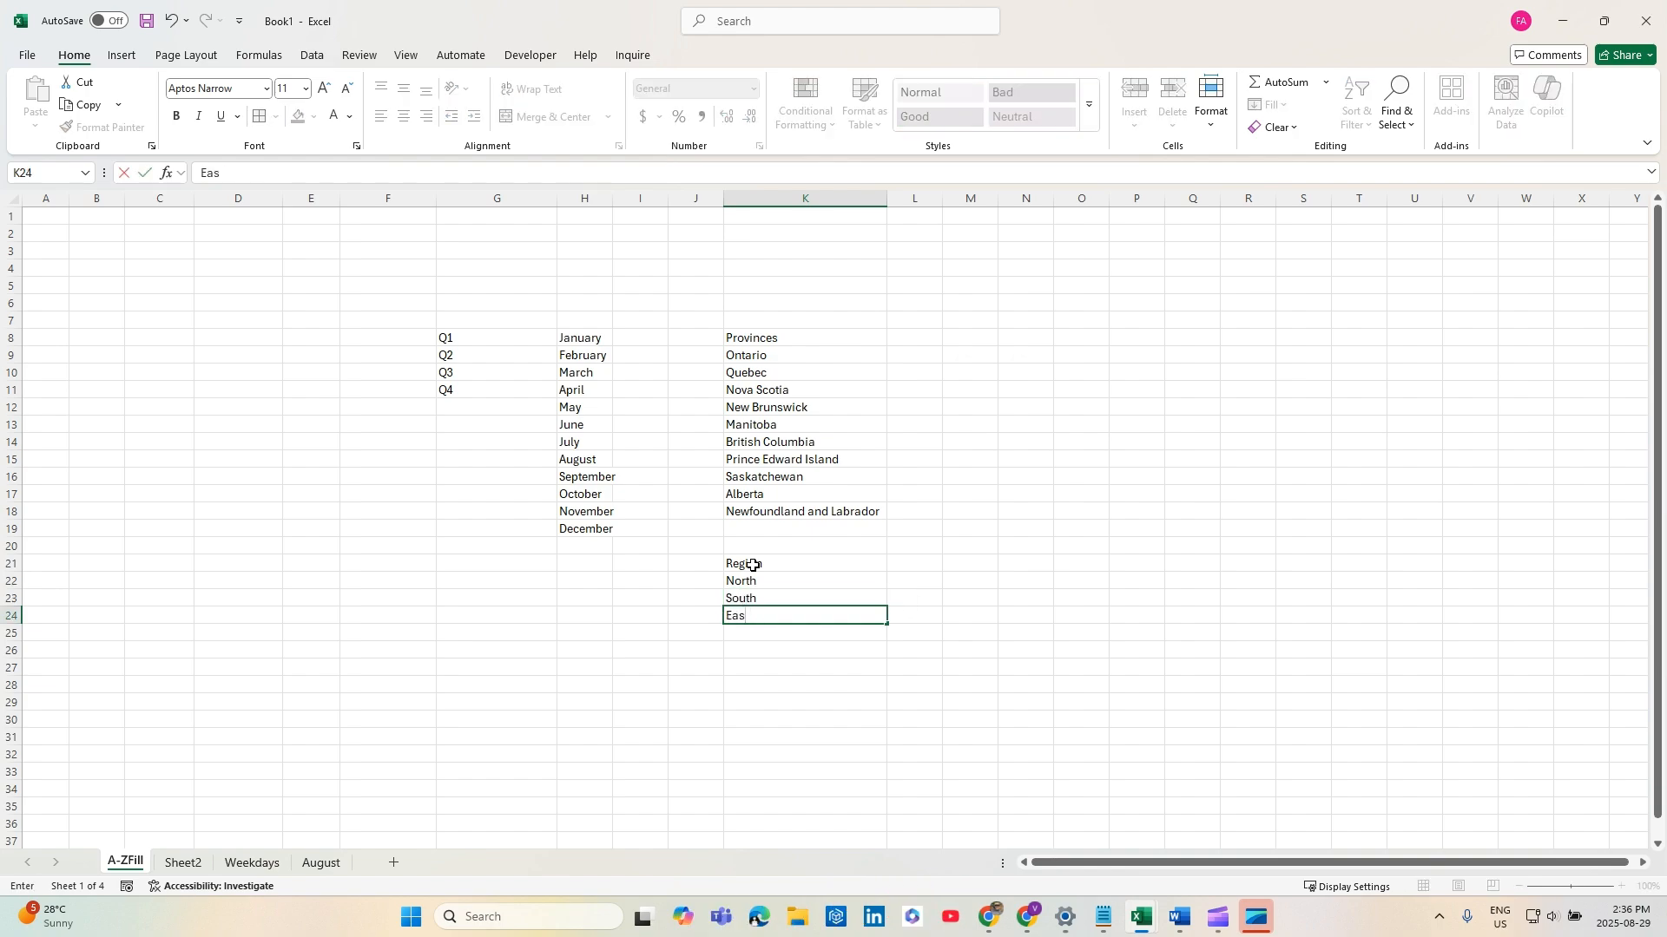
pyautogui.press('Return')
pyautogui.write('West')
pyautogui.press('Return')
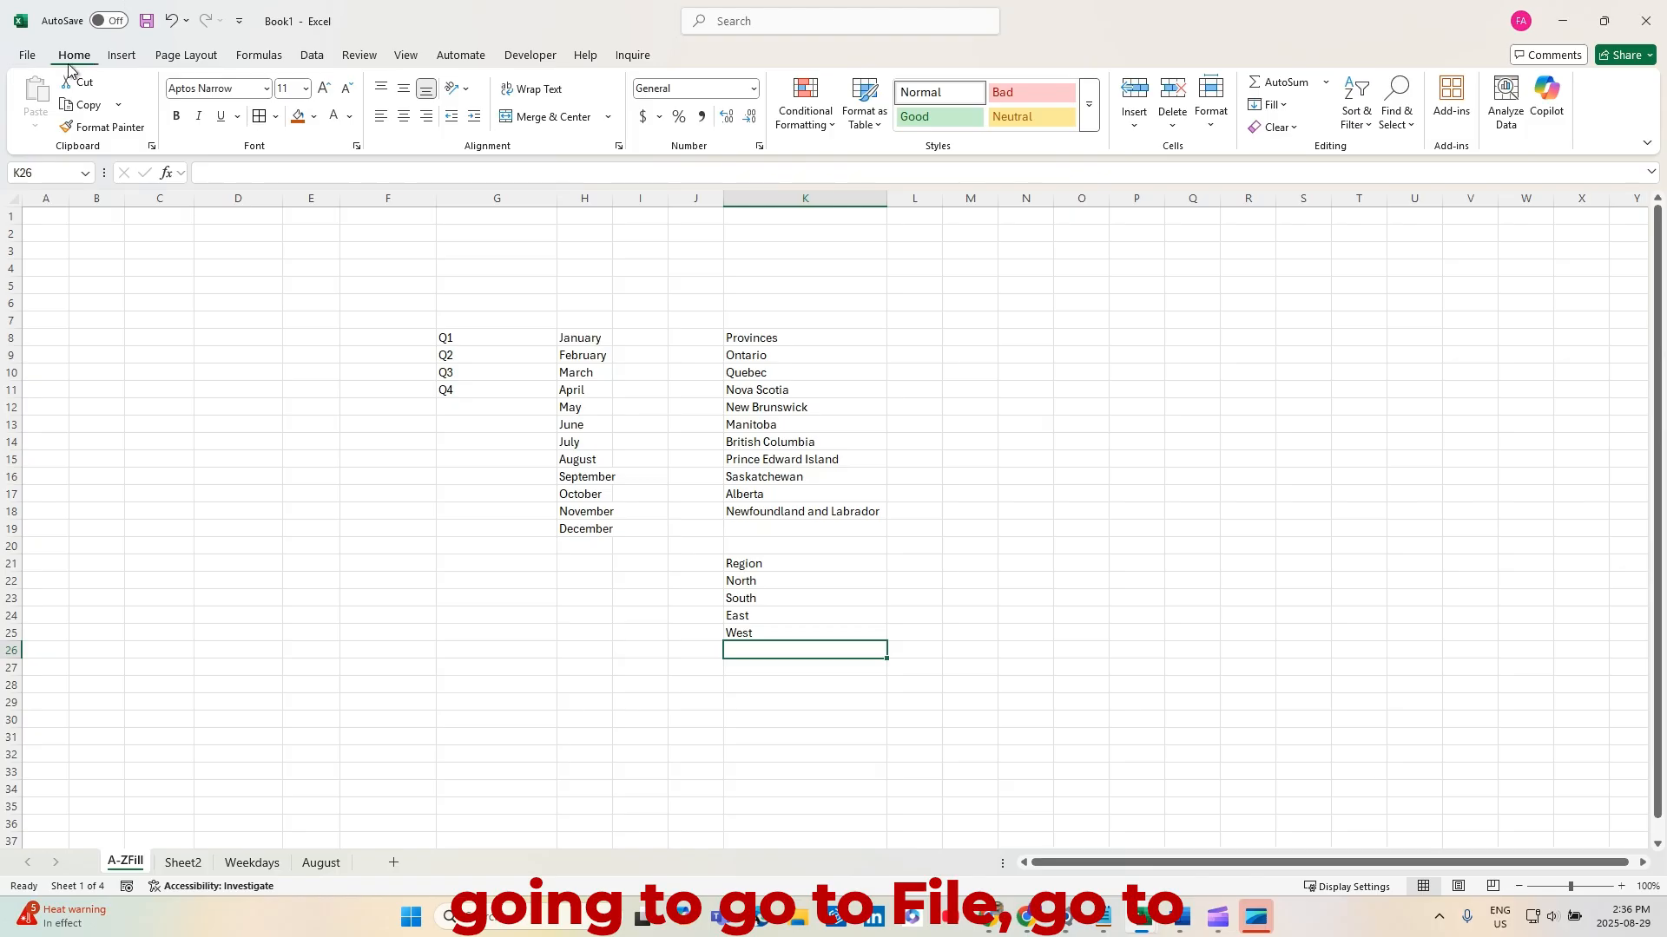
# Open the custom lists editor from the advanced program options
pyautogui.click(26, 59)
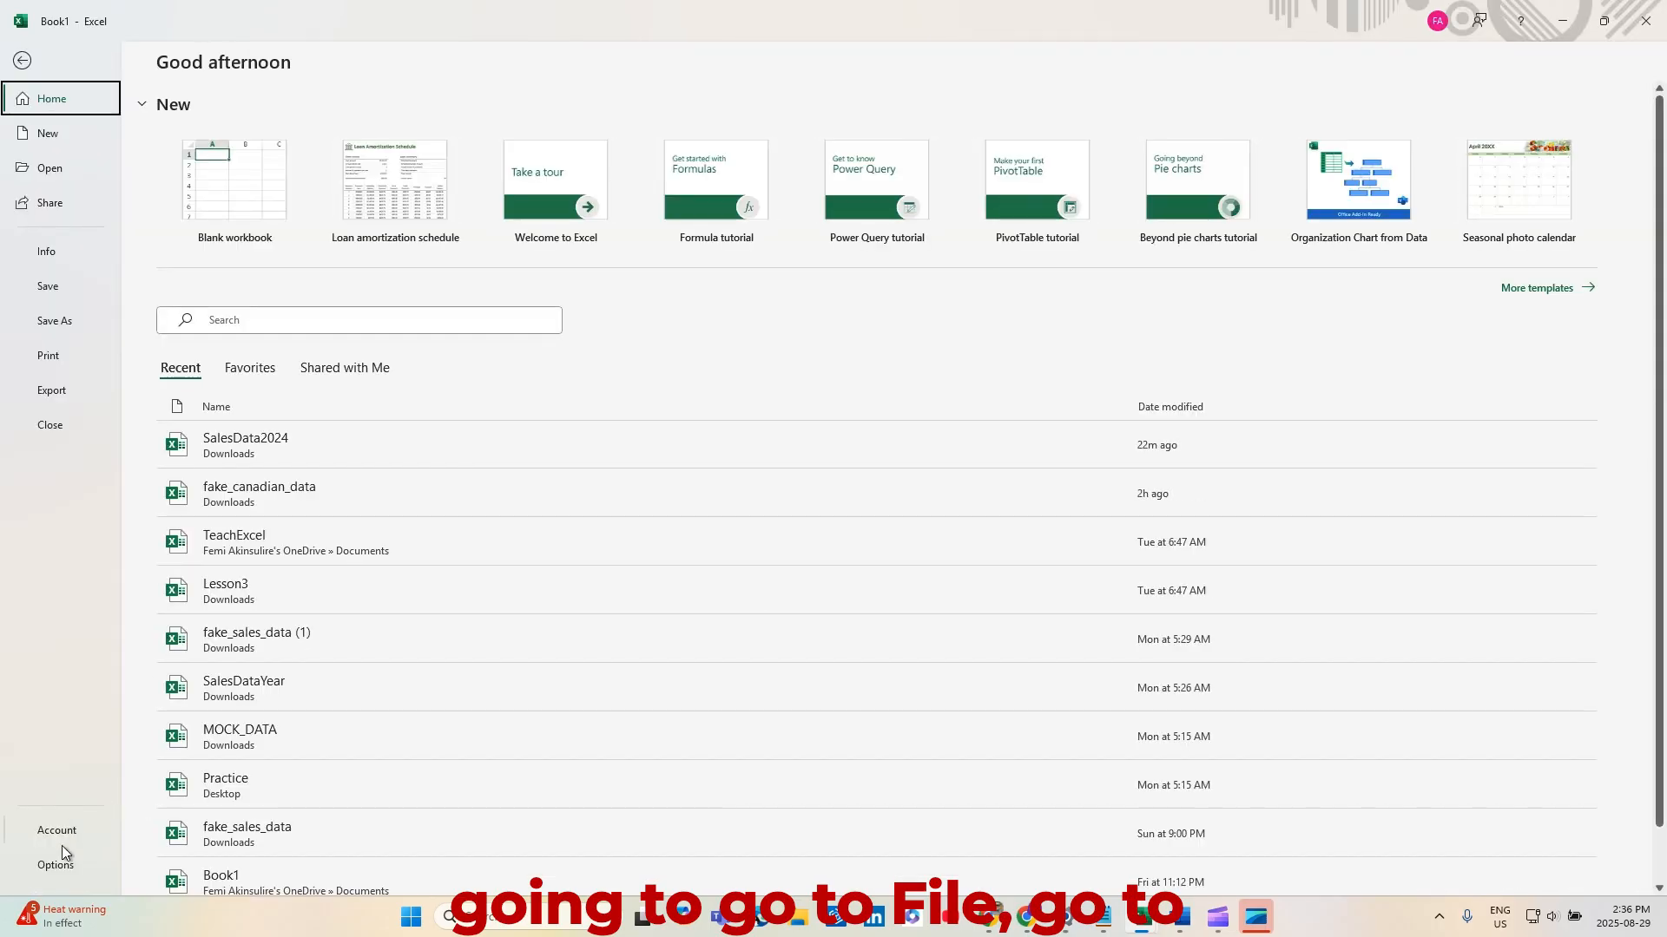
pyautogui.click(57, 866)
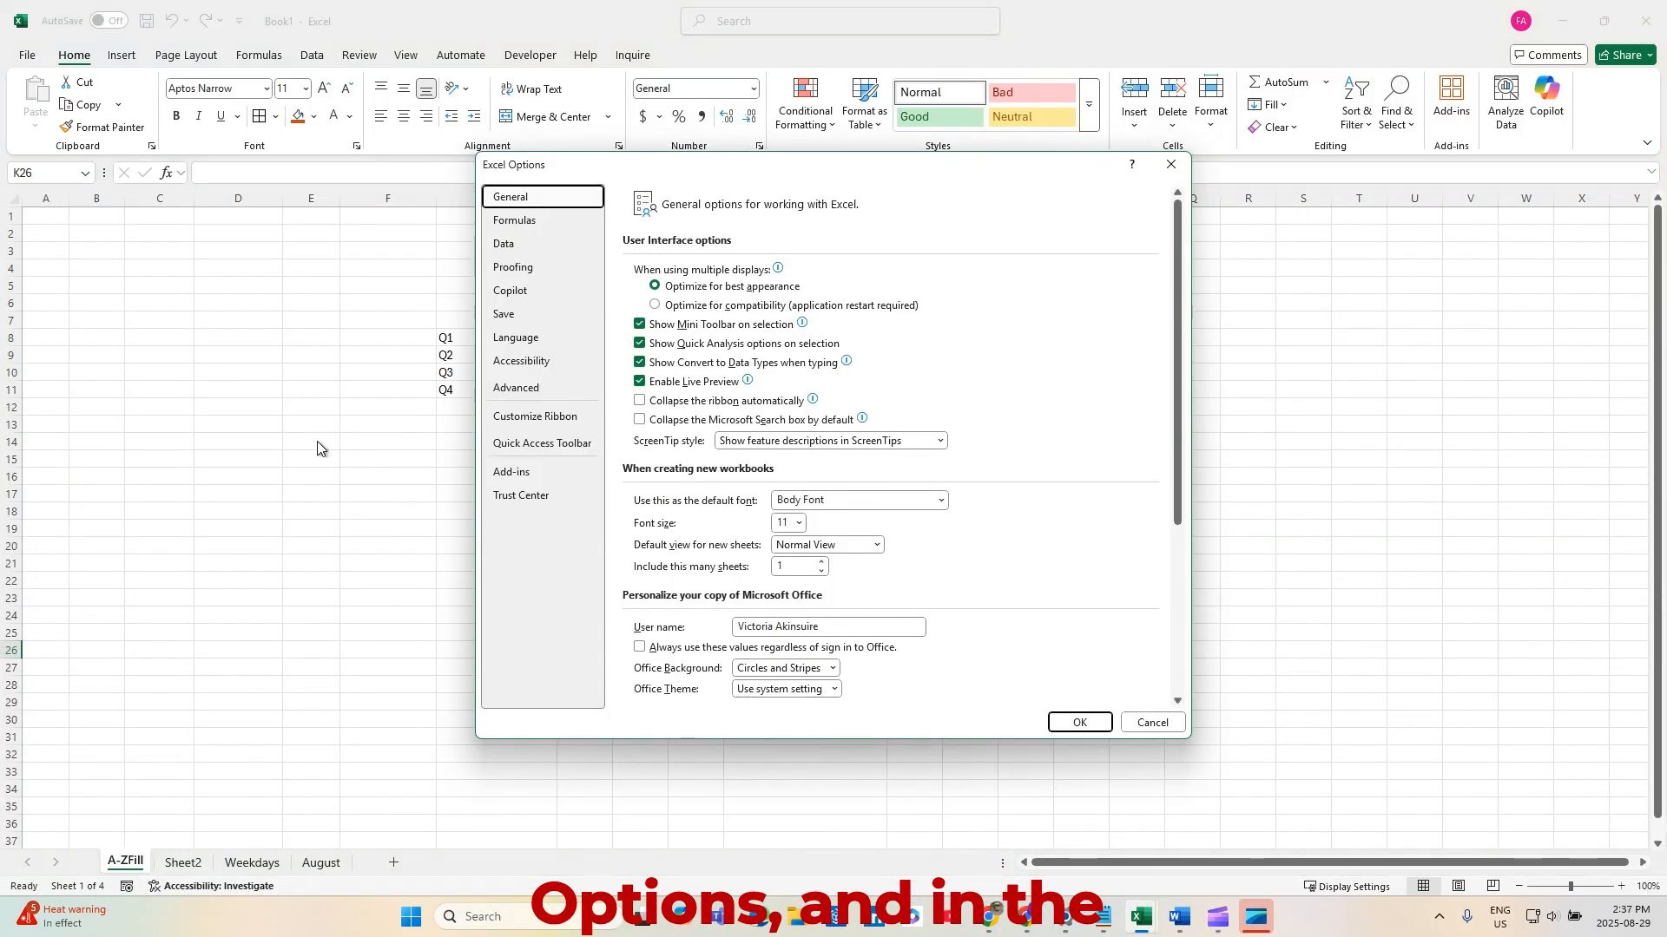
pyautogui.click(545, 395)
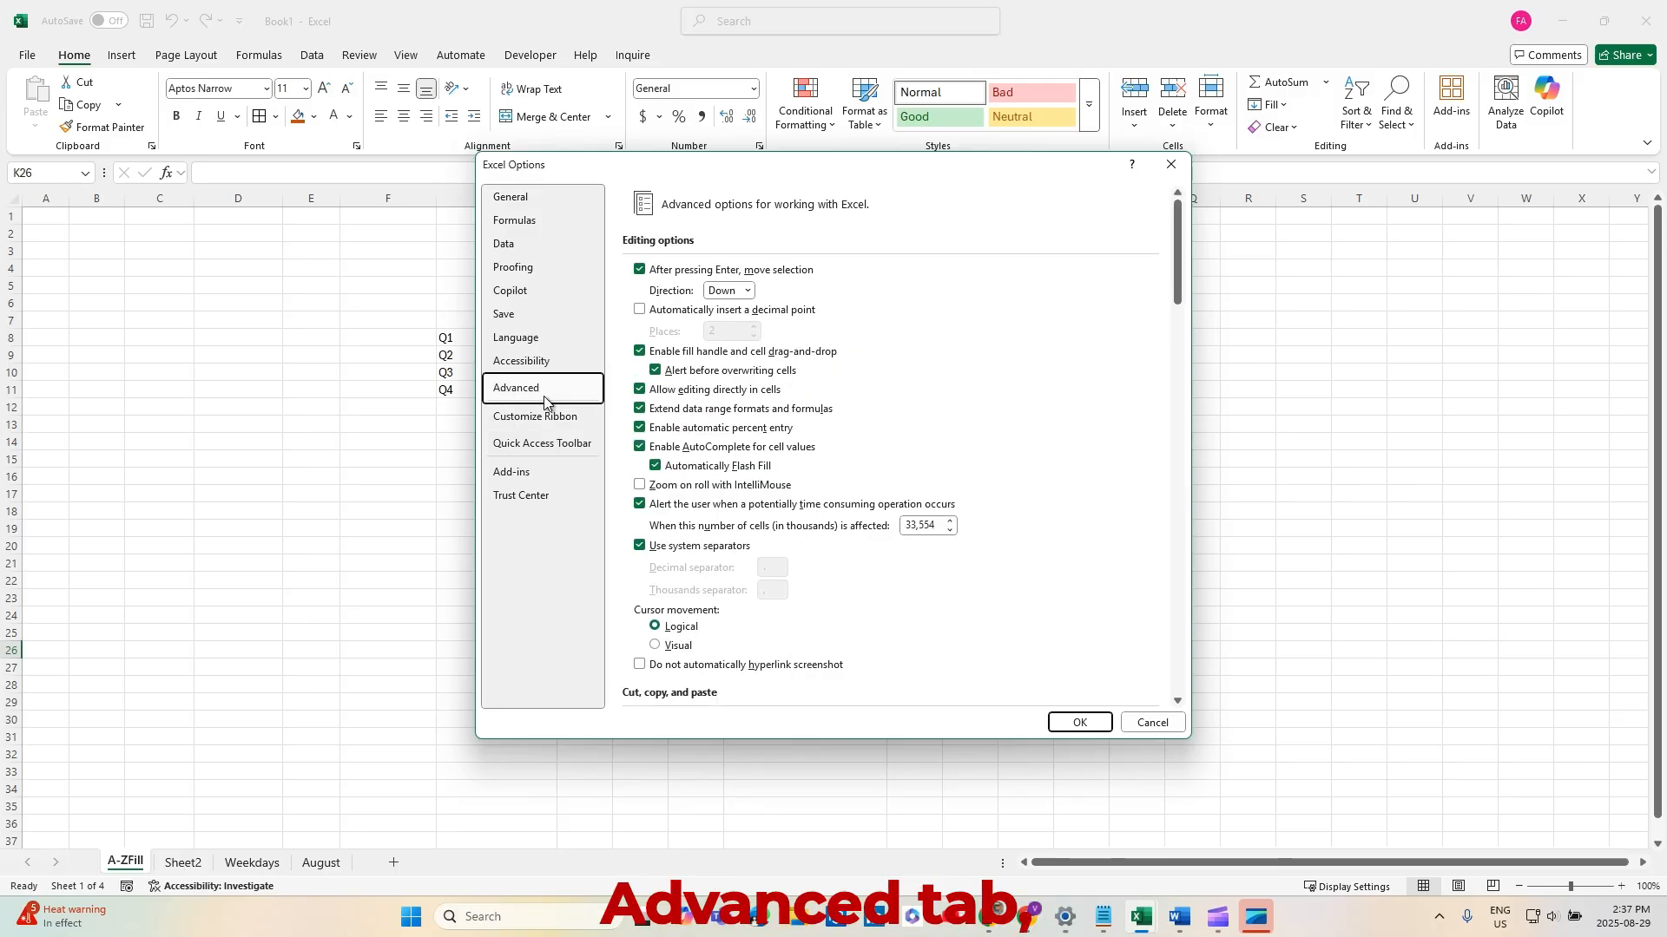
pyautogui.moveTo(617, 165); pyautogui.dragTo(411, 151)
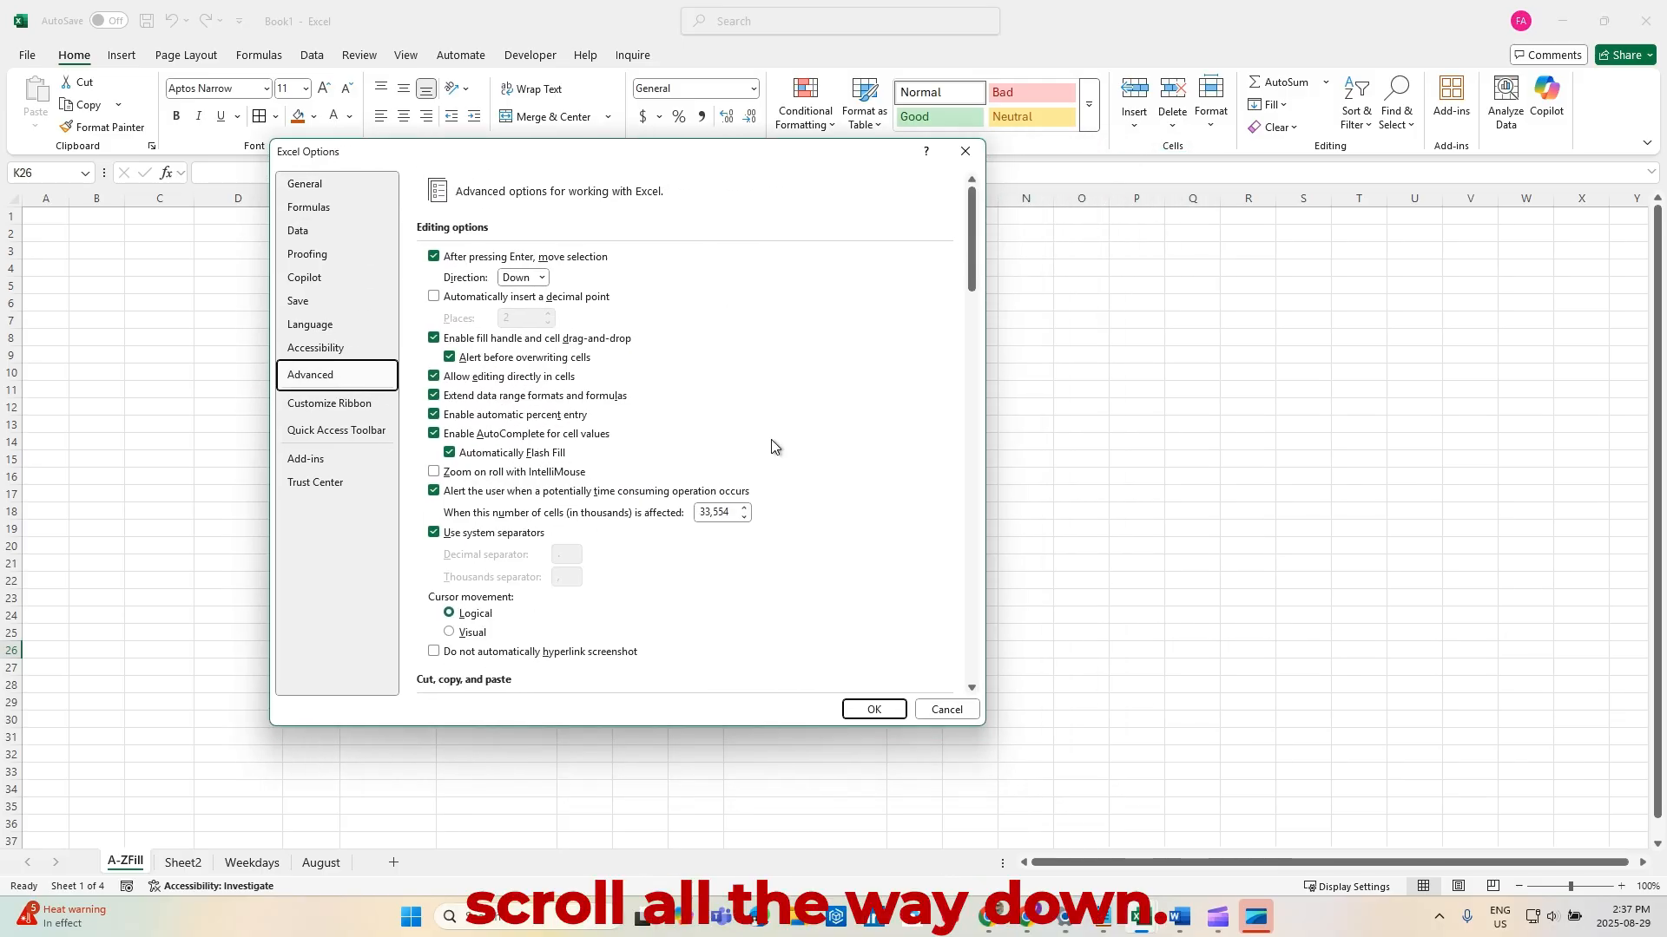
pyautogui.scroll(-5, 790, 514)
pyautogui.scroll(-12, 790, 512)
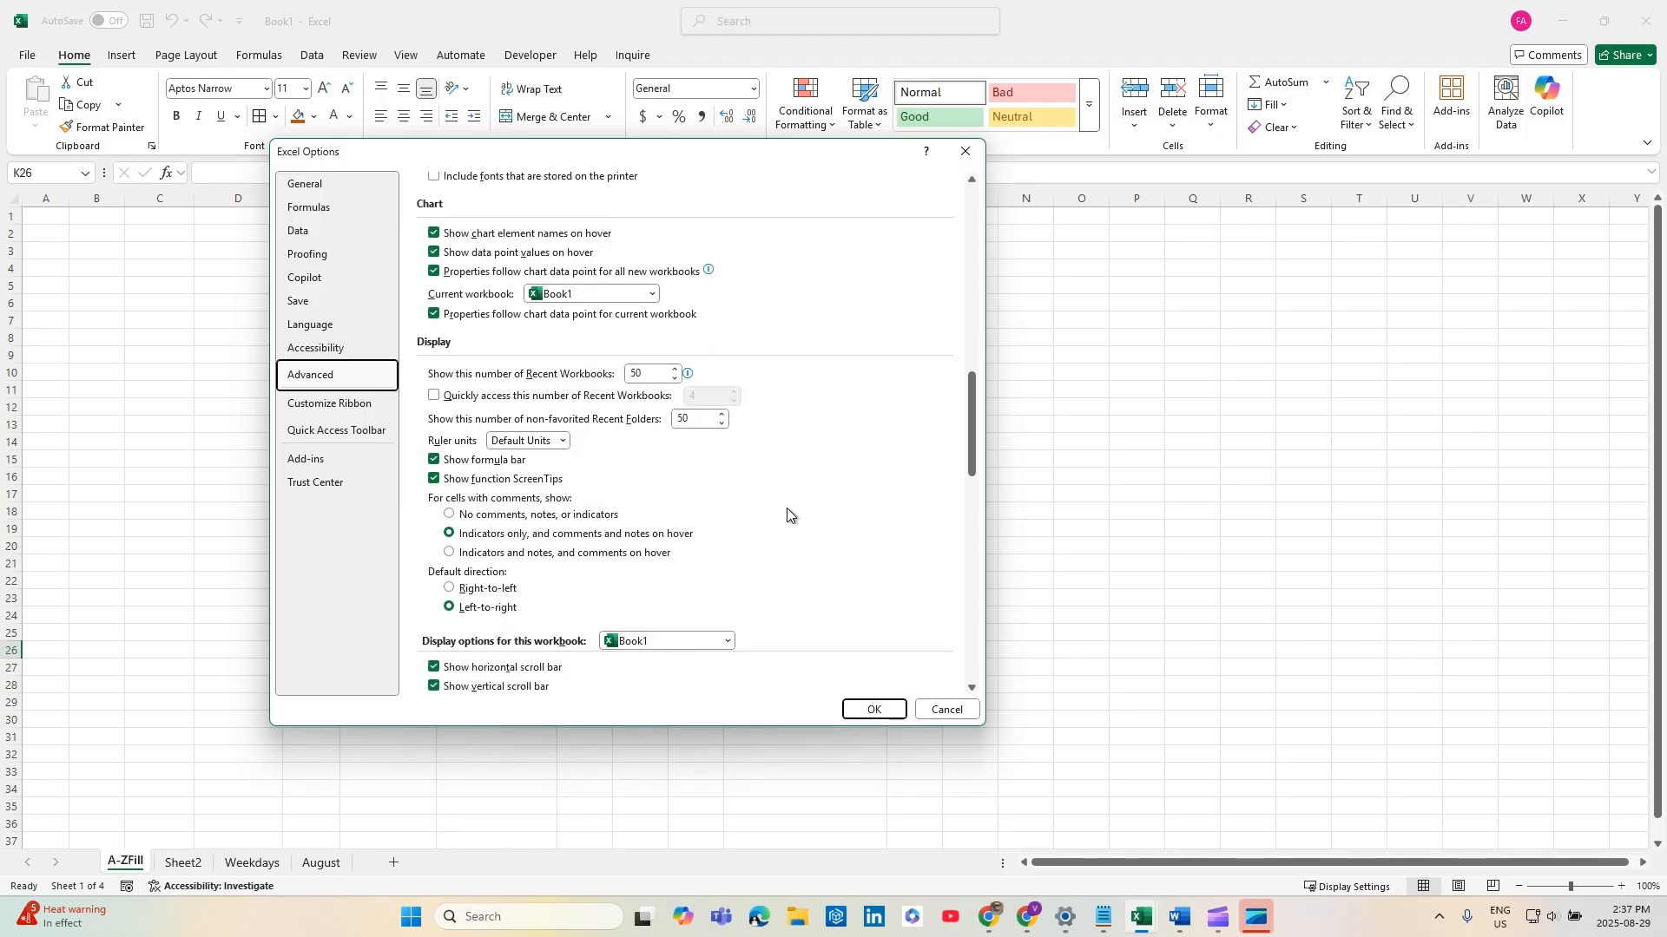
pyautogui.scroll(-15, 784, 509)
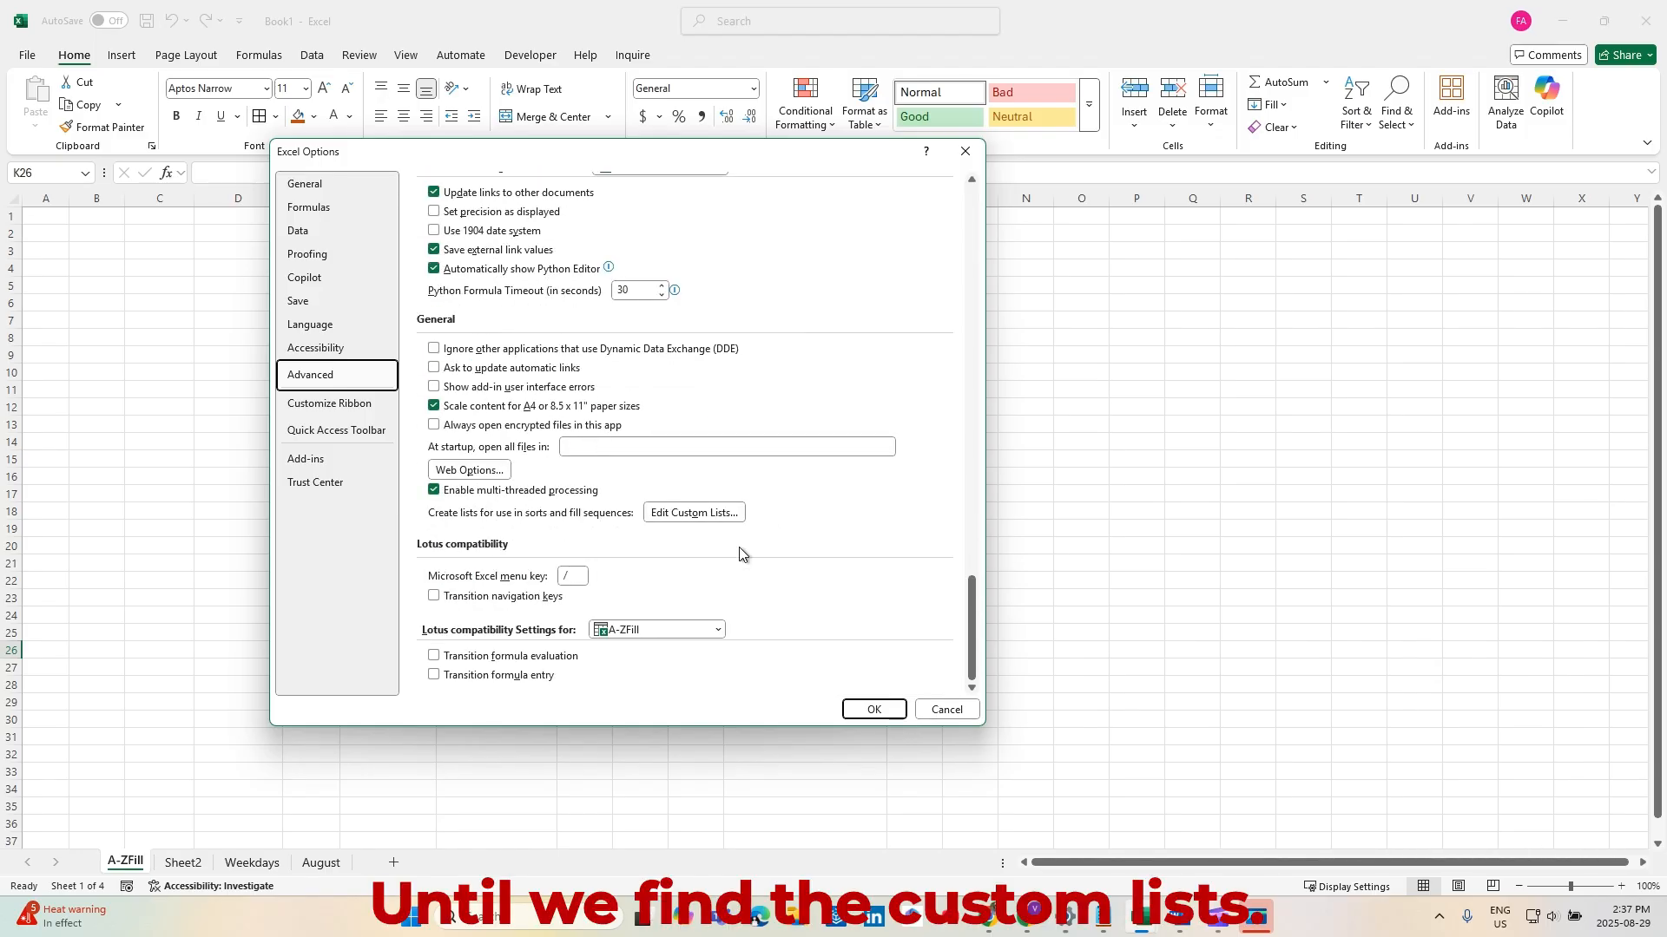
pyautogui.click(678, 513)
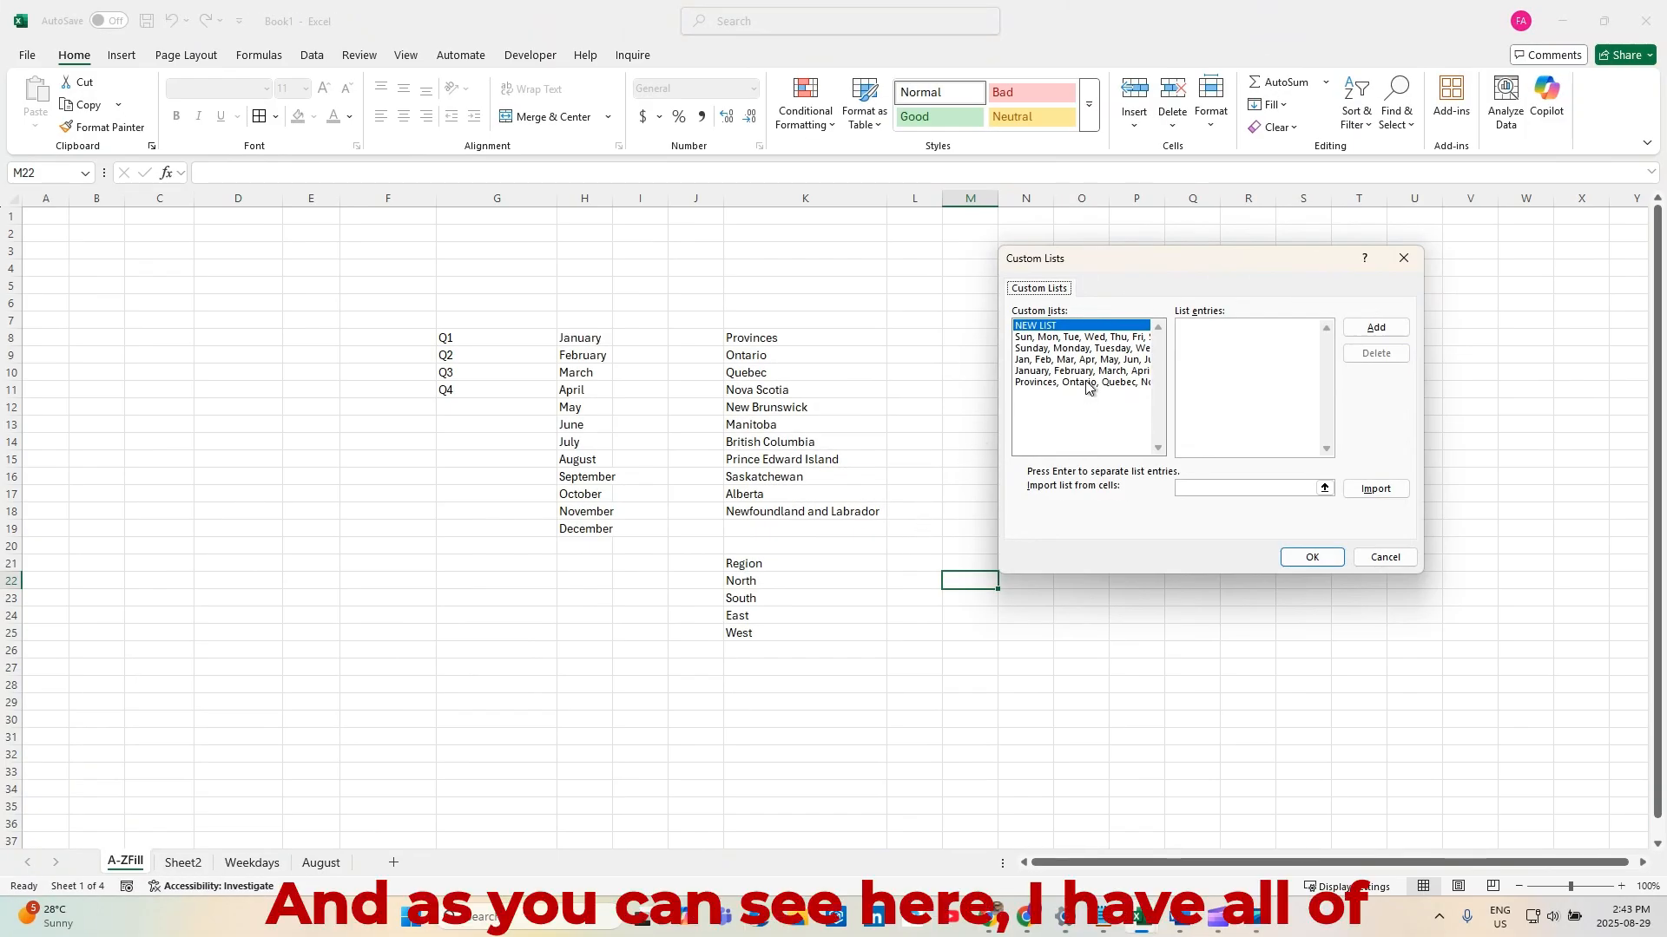
# Check the existing Provinces list, import cells K21:K25 as a new custom list, and confirm the options
pyautogui.click(1079, 383)
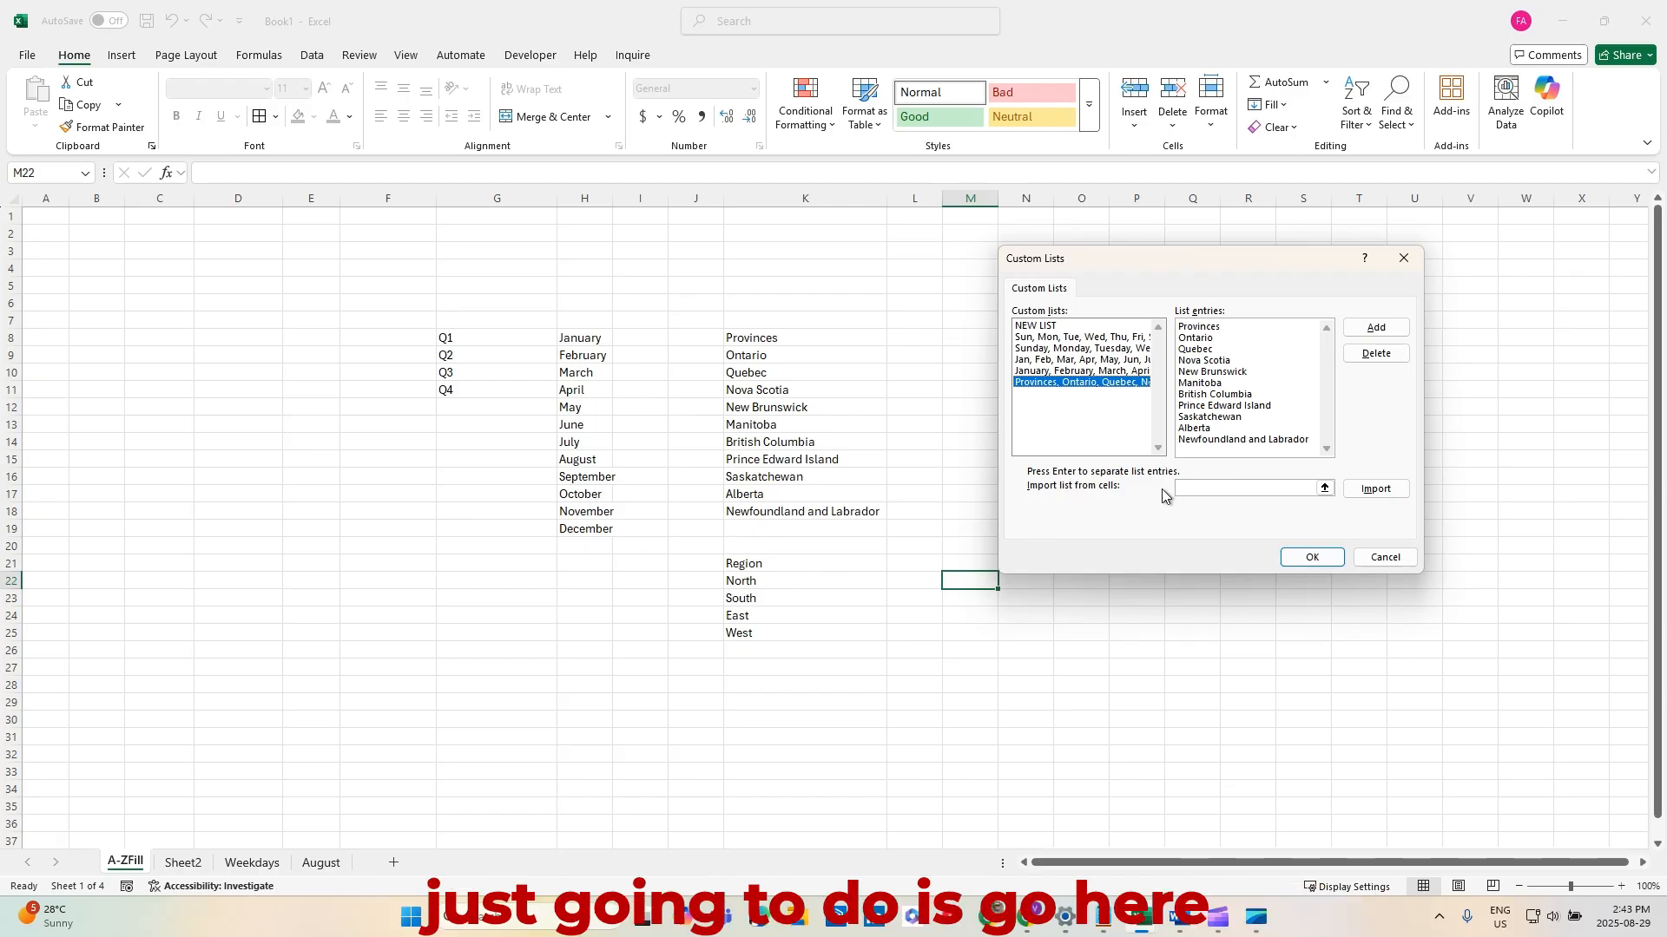
pyautogui.click(1194, 486)
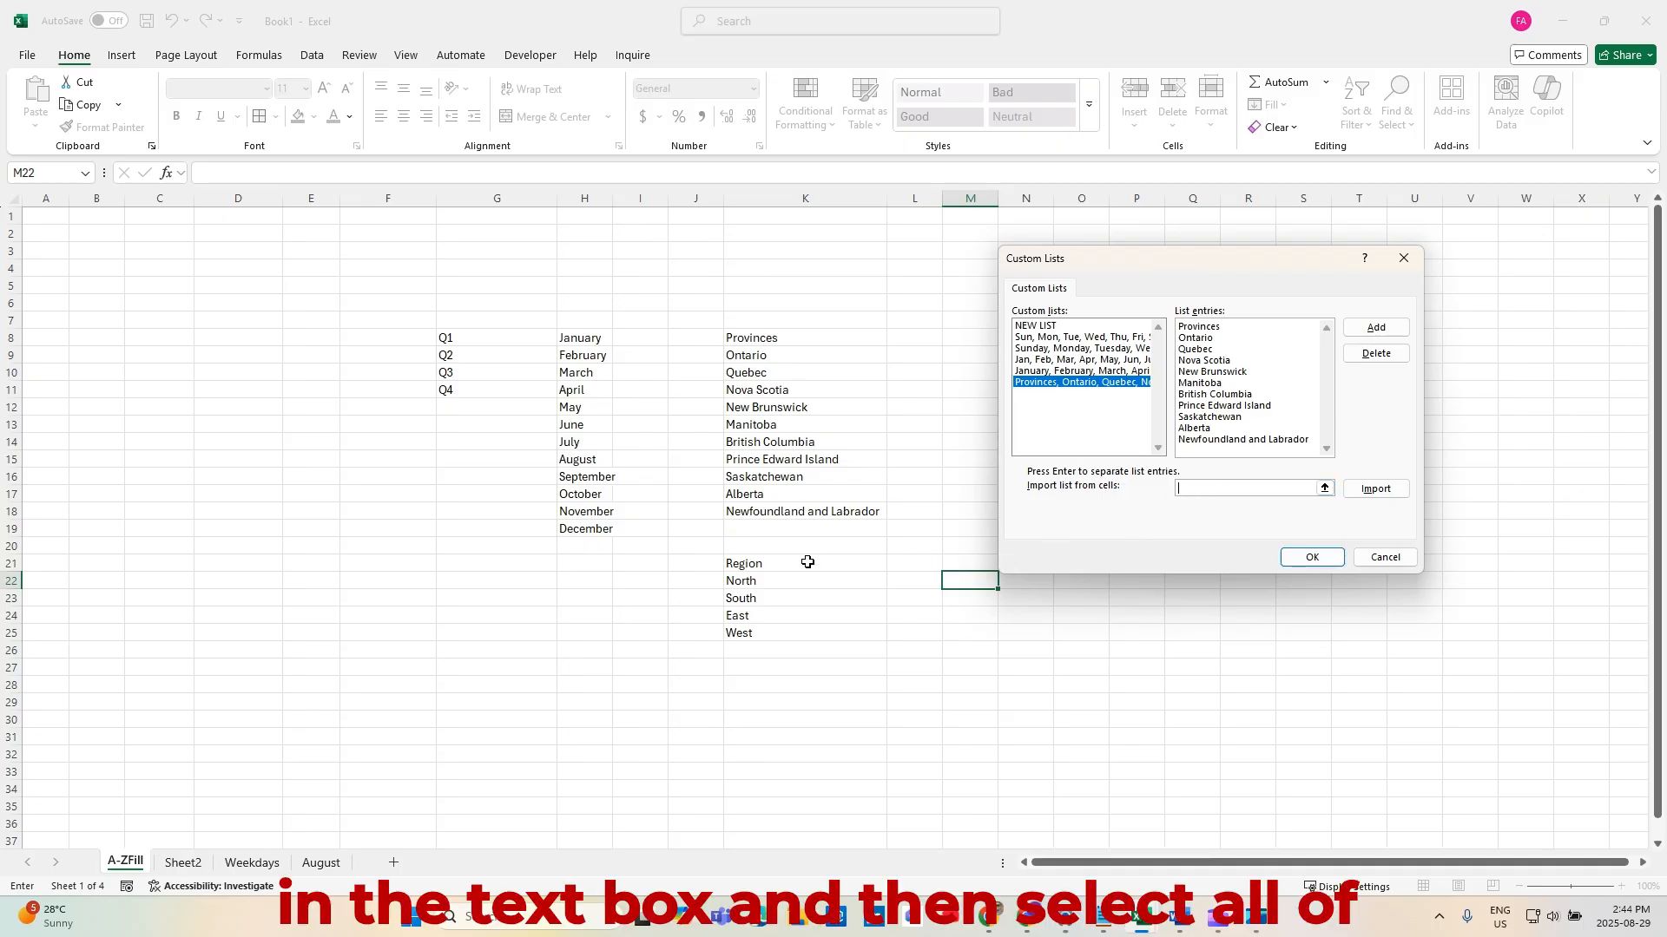
pyautogui.moveTo(807, 562); pyautogui.dragTo(804, 632)
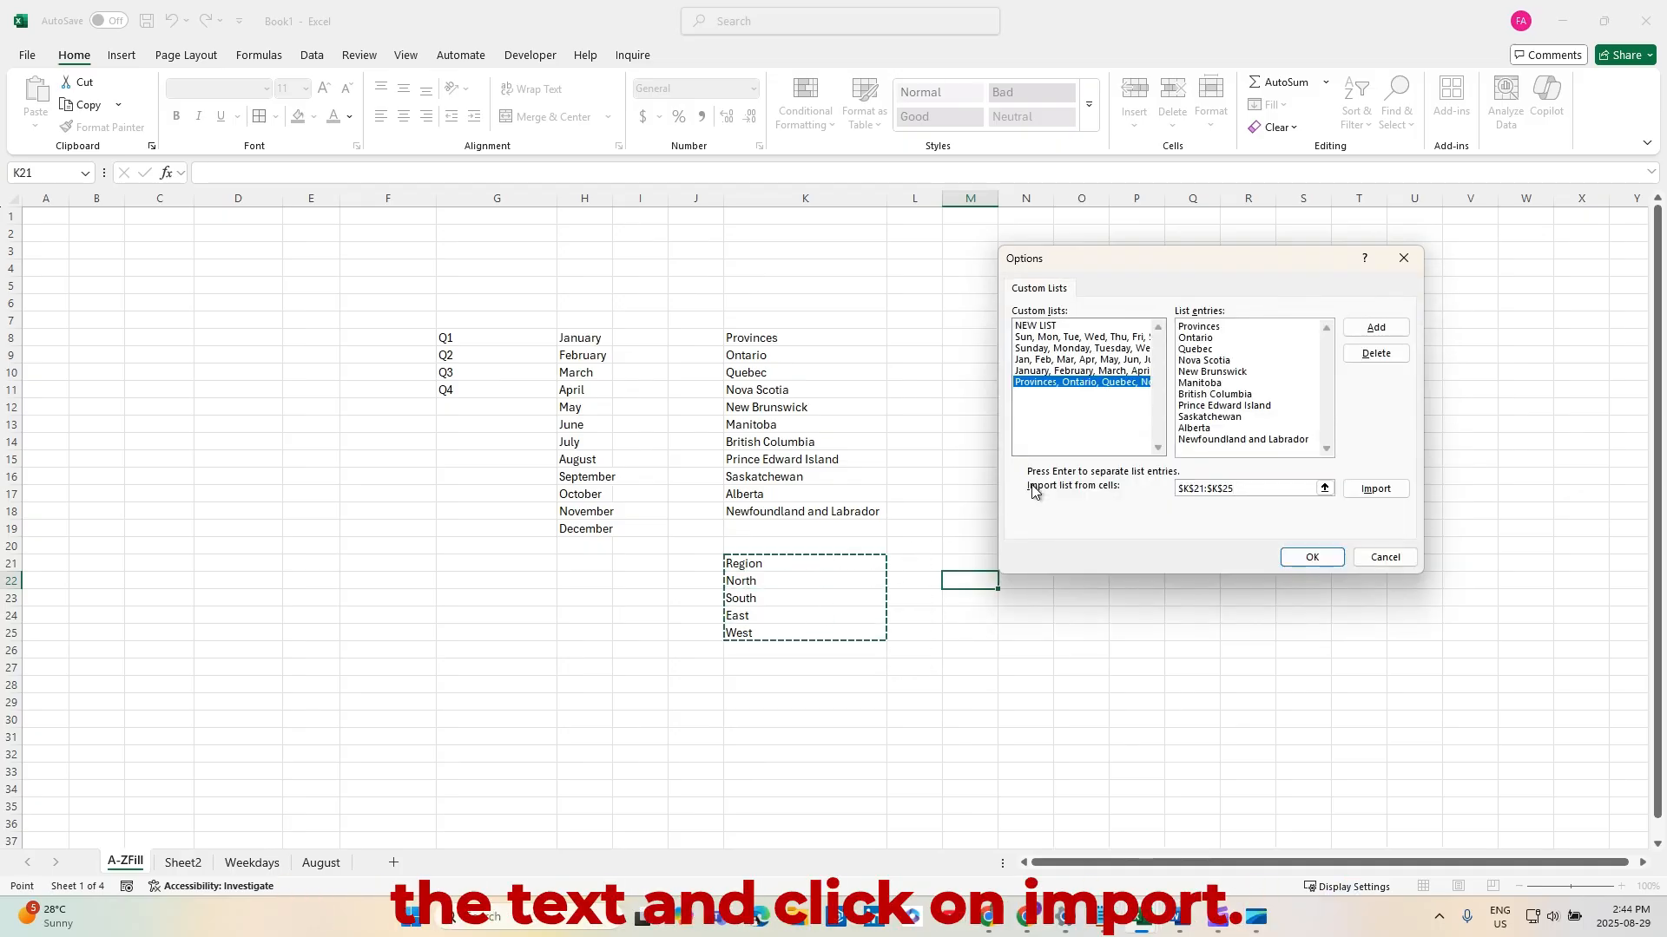
pyautogui.click(1364, 489)
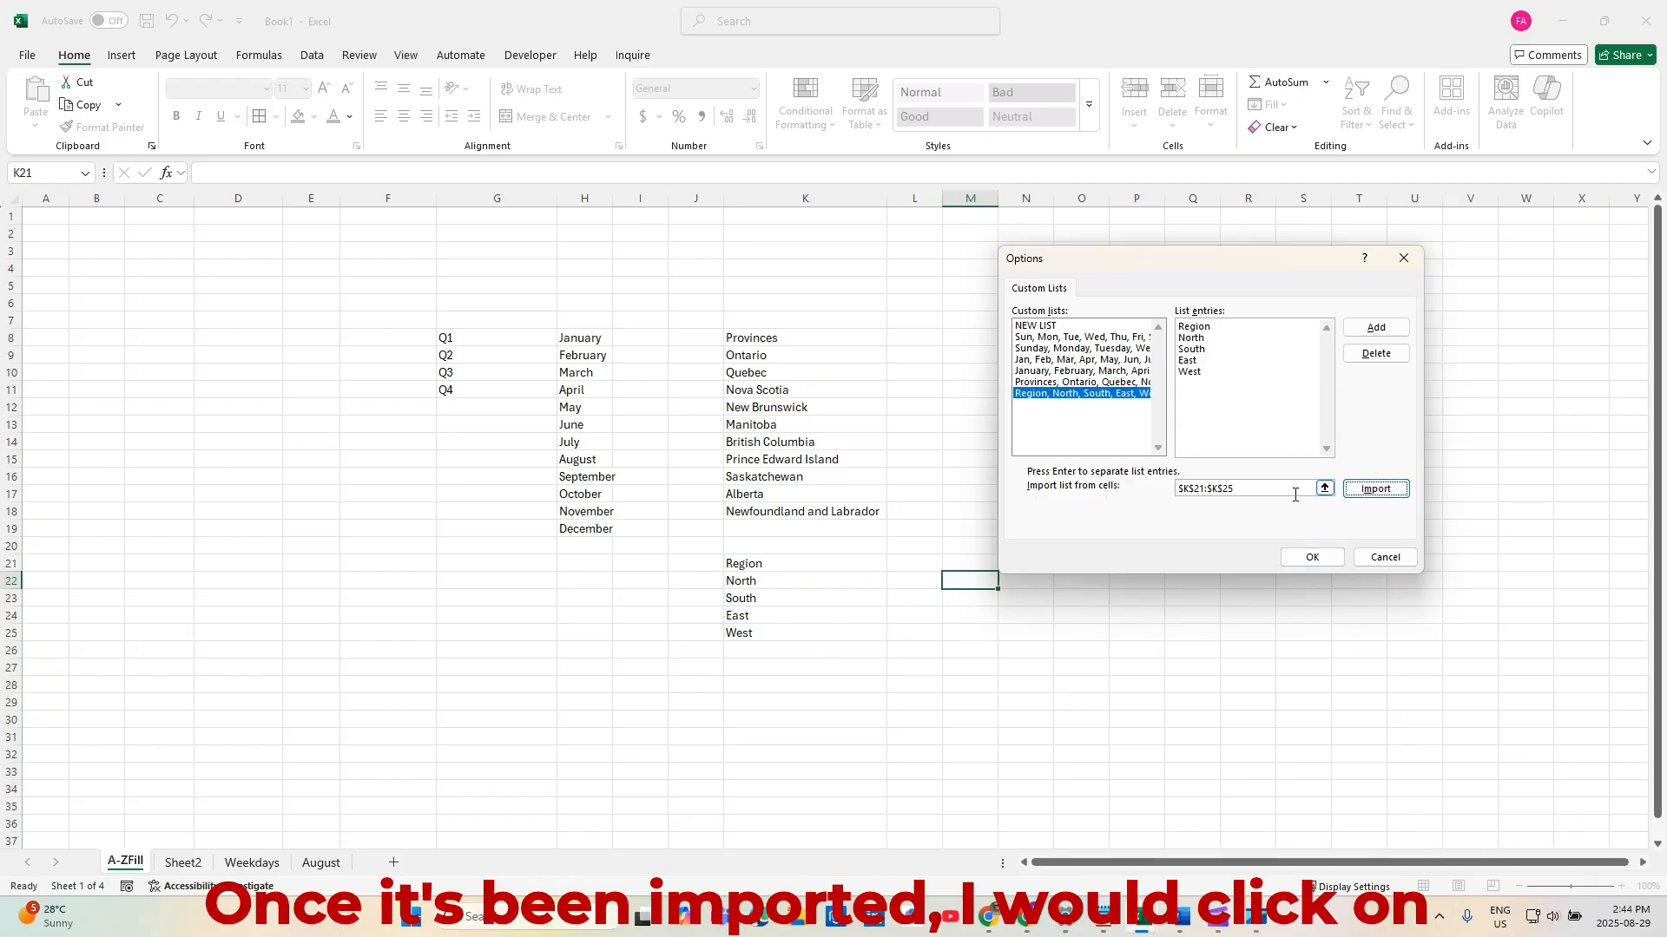
pyautogui.click(1307, 557)
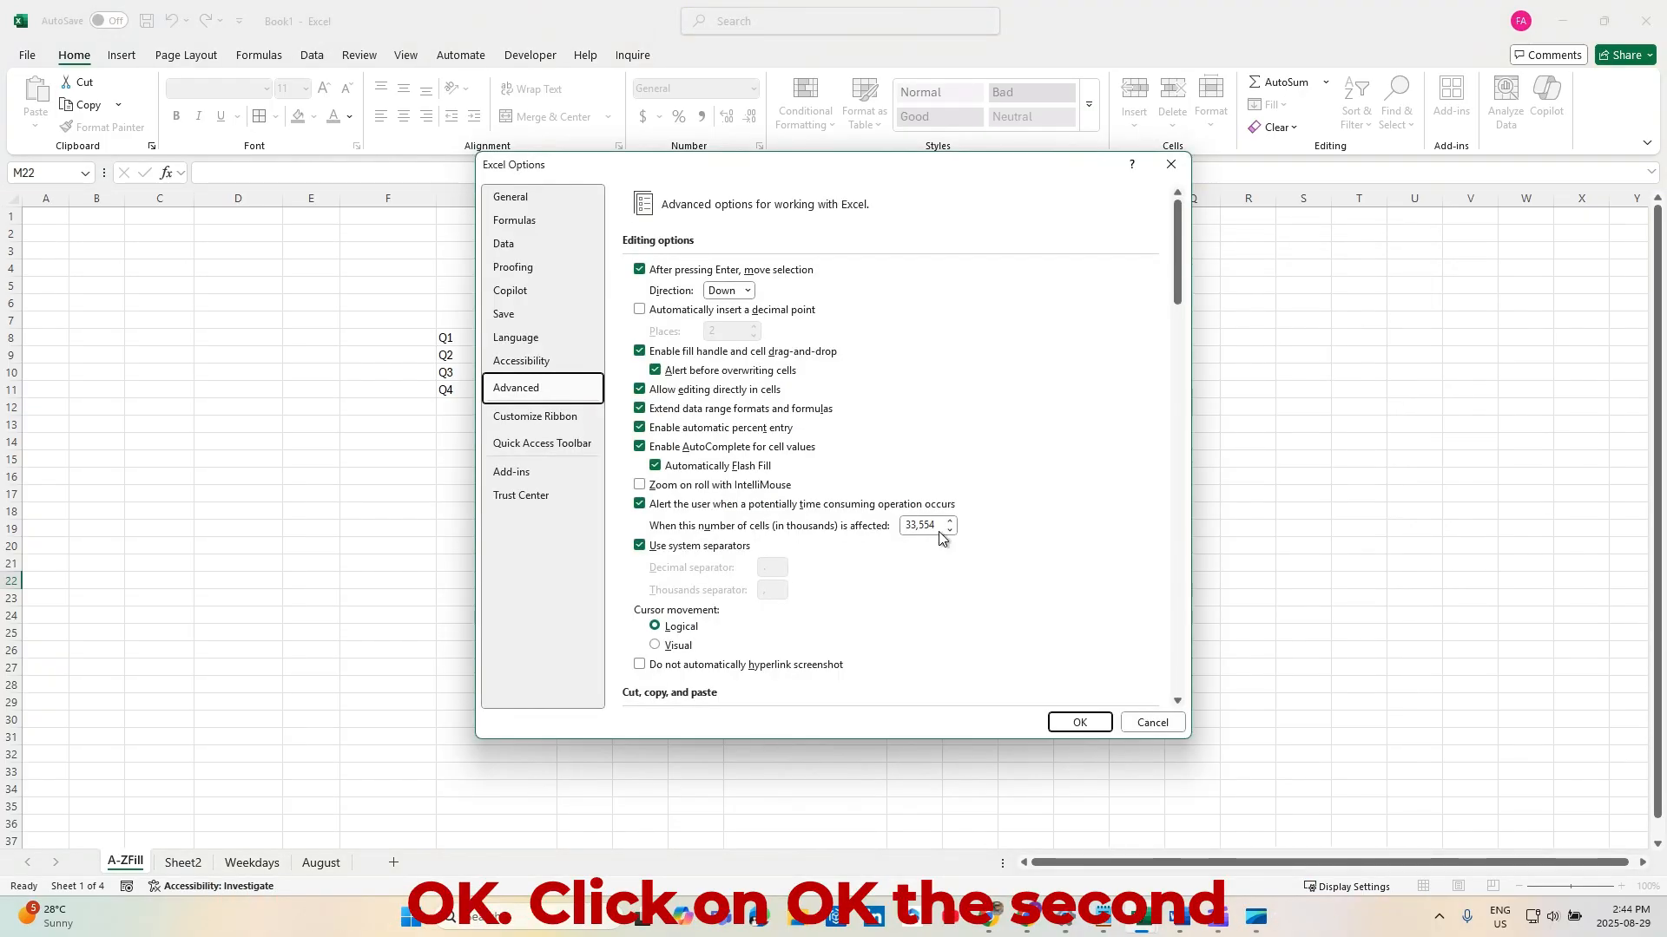
pyautogui.click(1075, 722)
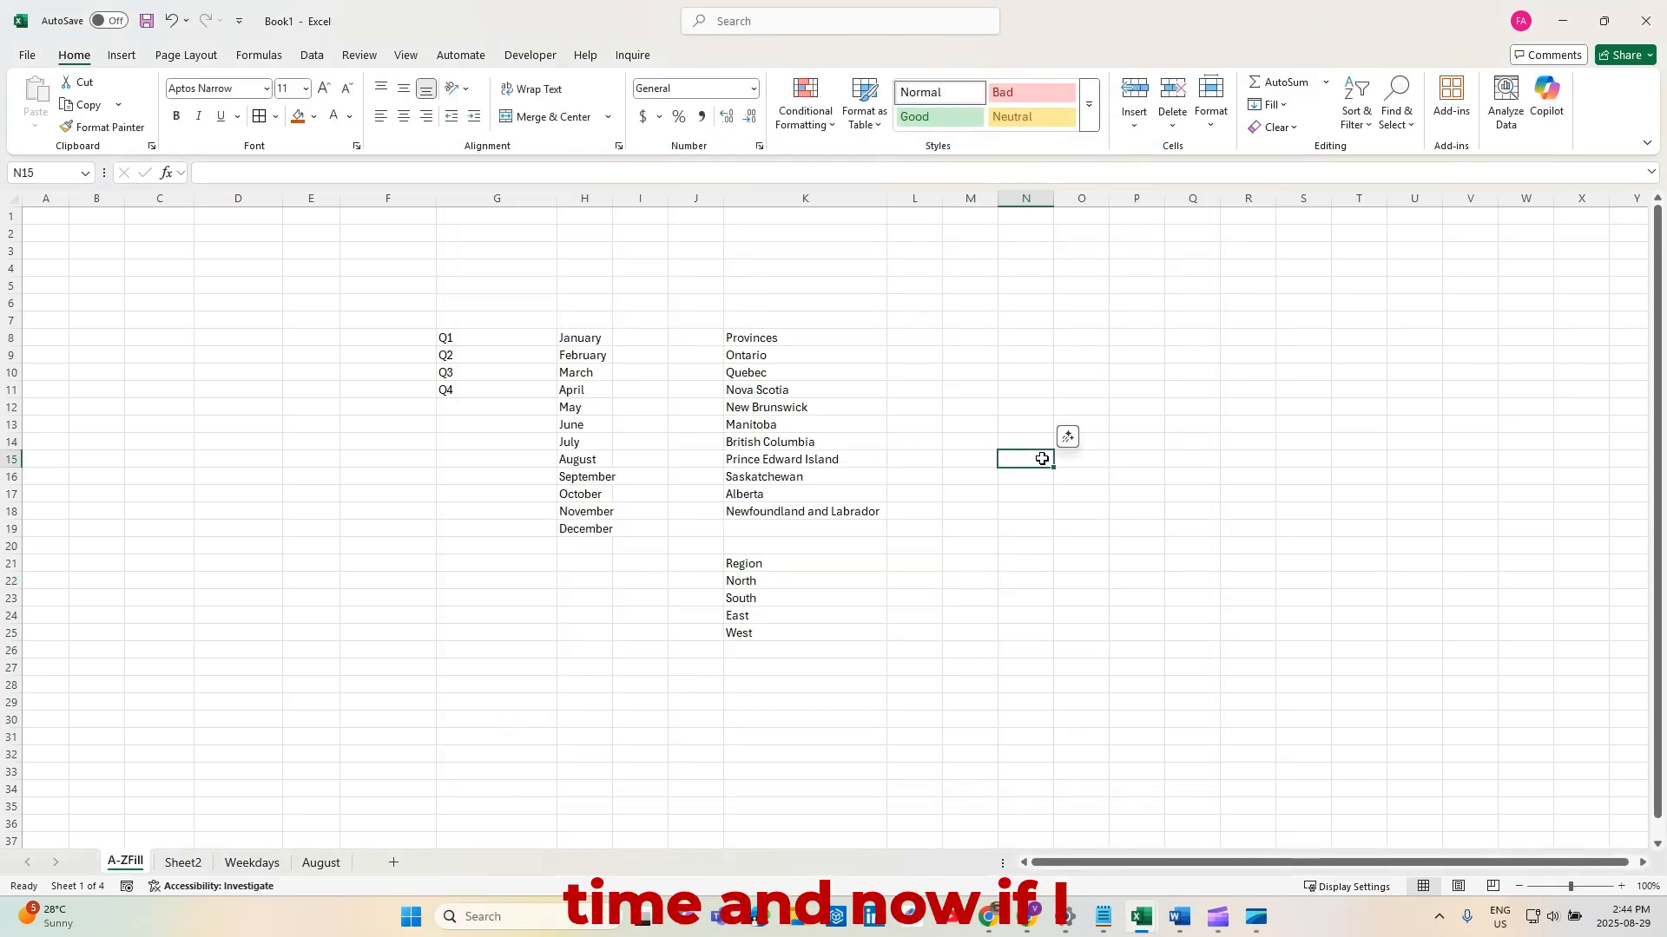
# Enter Region in cell N15 and autofill the custom list down to West in N19
pyautogui.click(1044, 459)
pyautogui.write('Region')
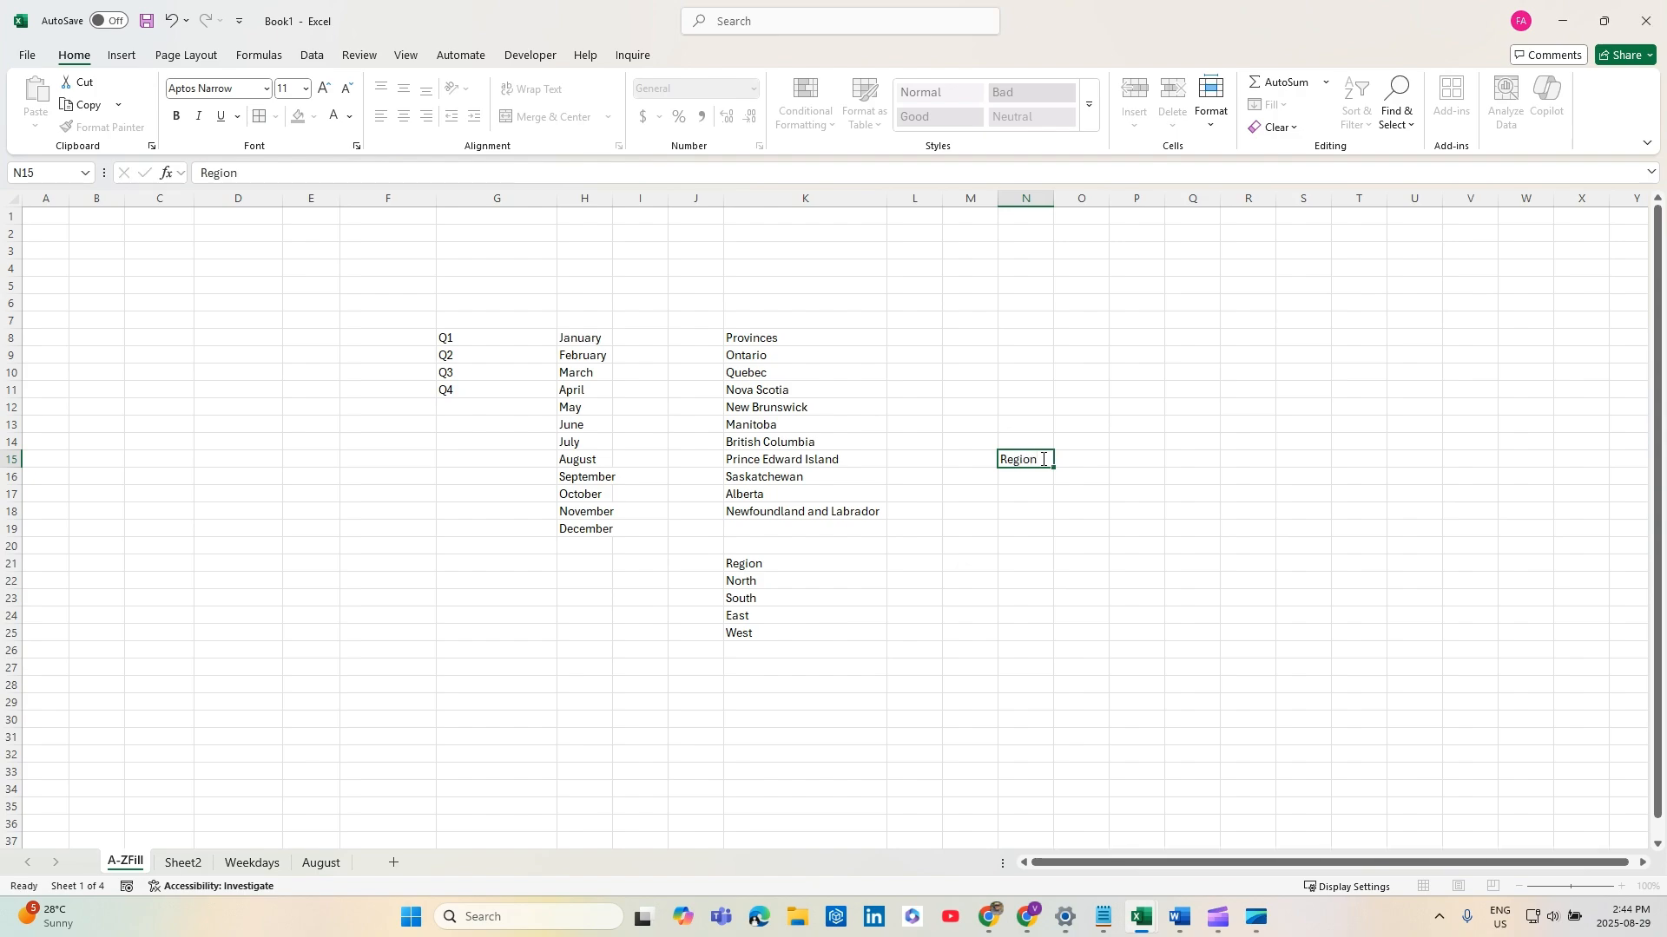
pyautogui.press('Return')
pyautogui.click(1037, 459)
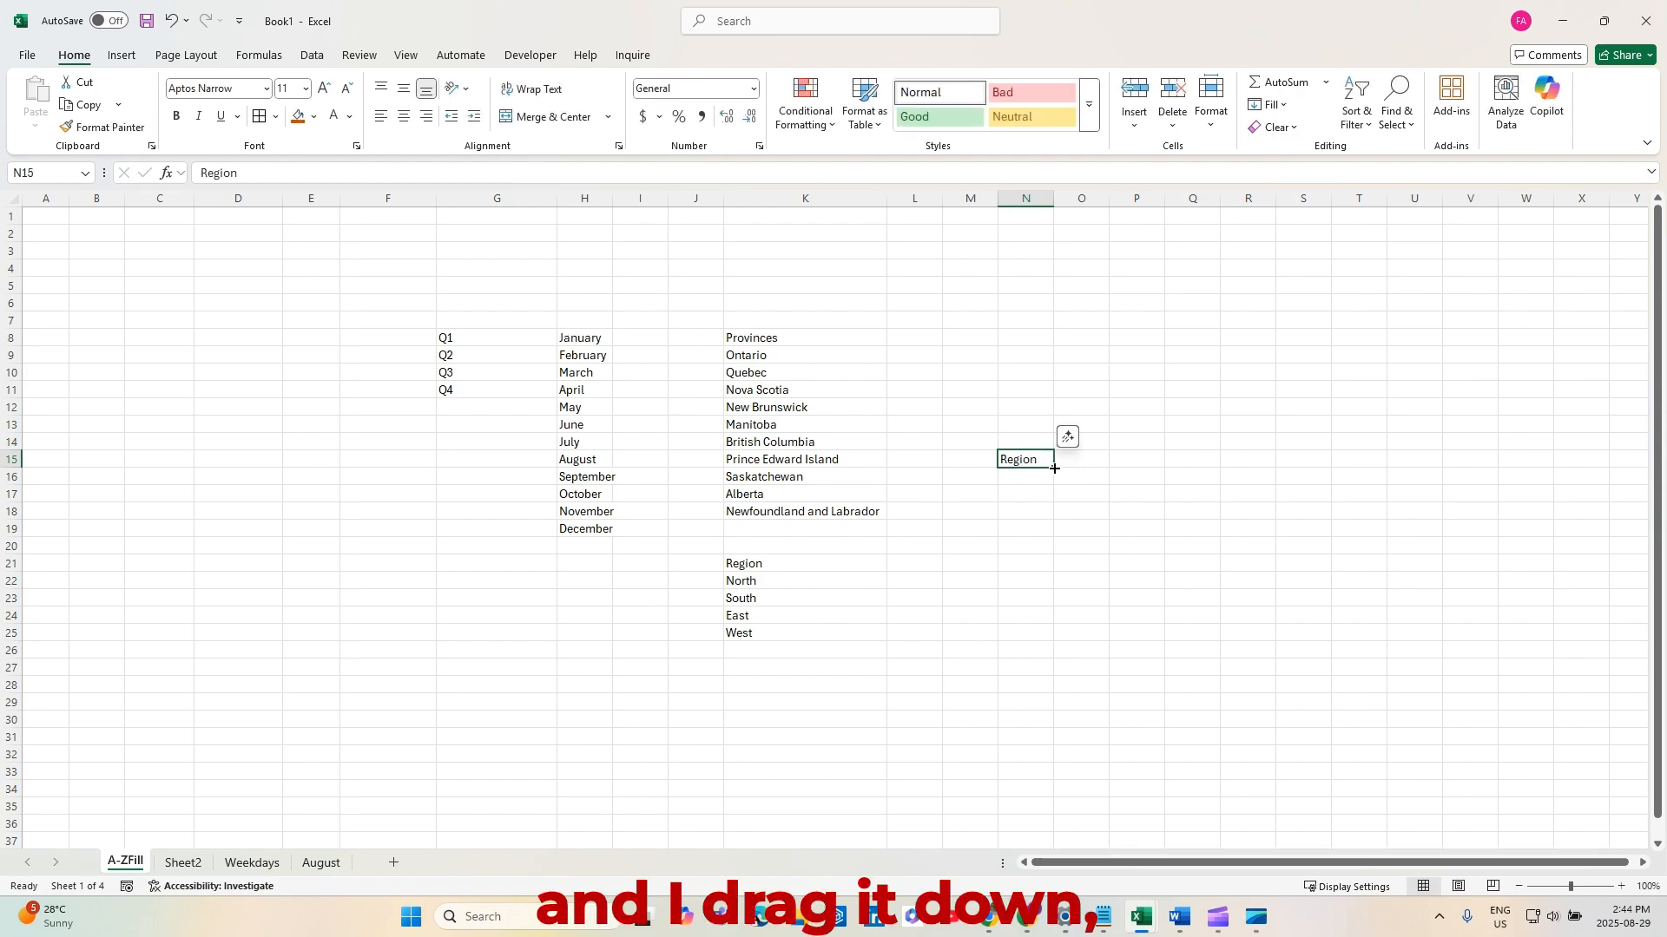
pyautogui.moveTo(1055, 469); pyautogui.dragTo(1049, 537)
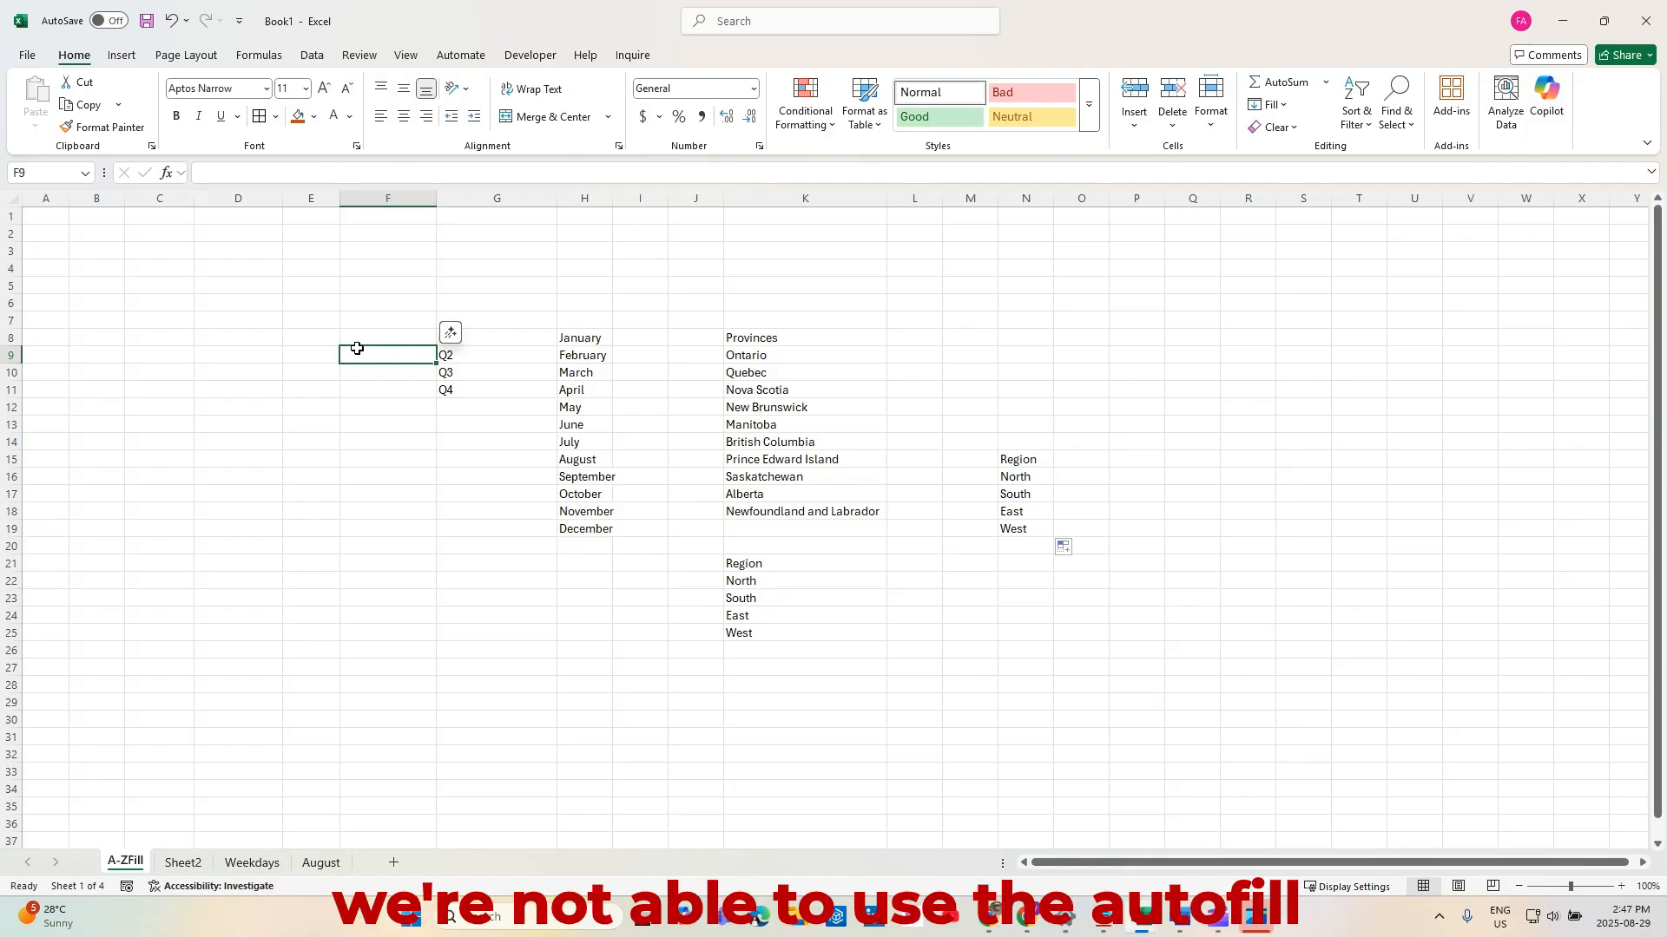
# Enter A in cell F8 and try to autofill the alphabet down to F18
pyautogui.click(372, 336)
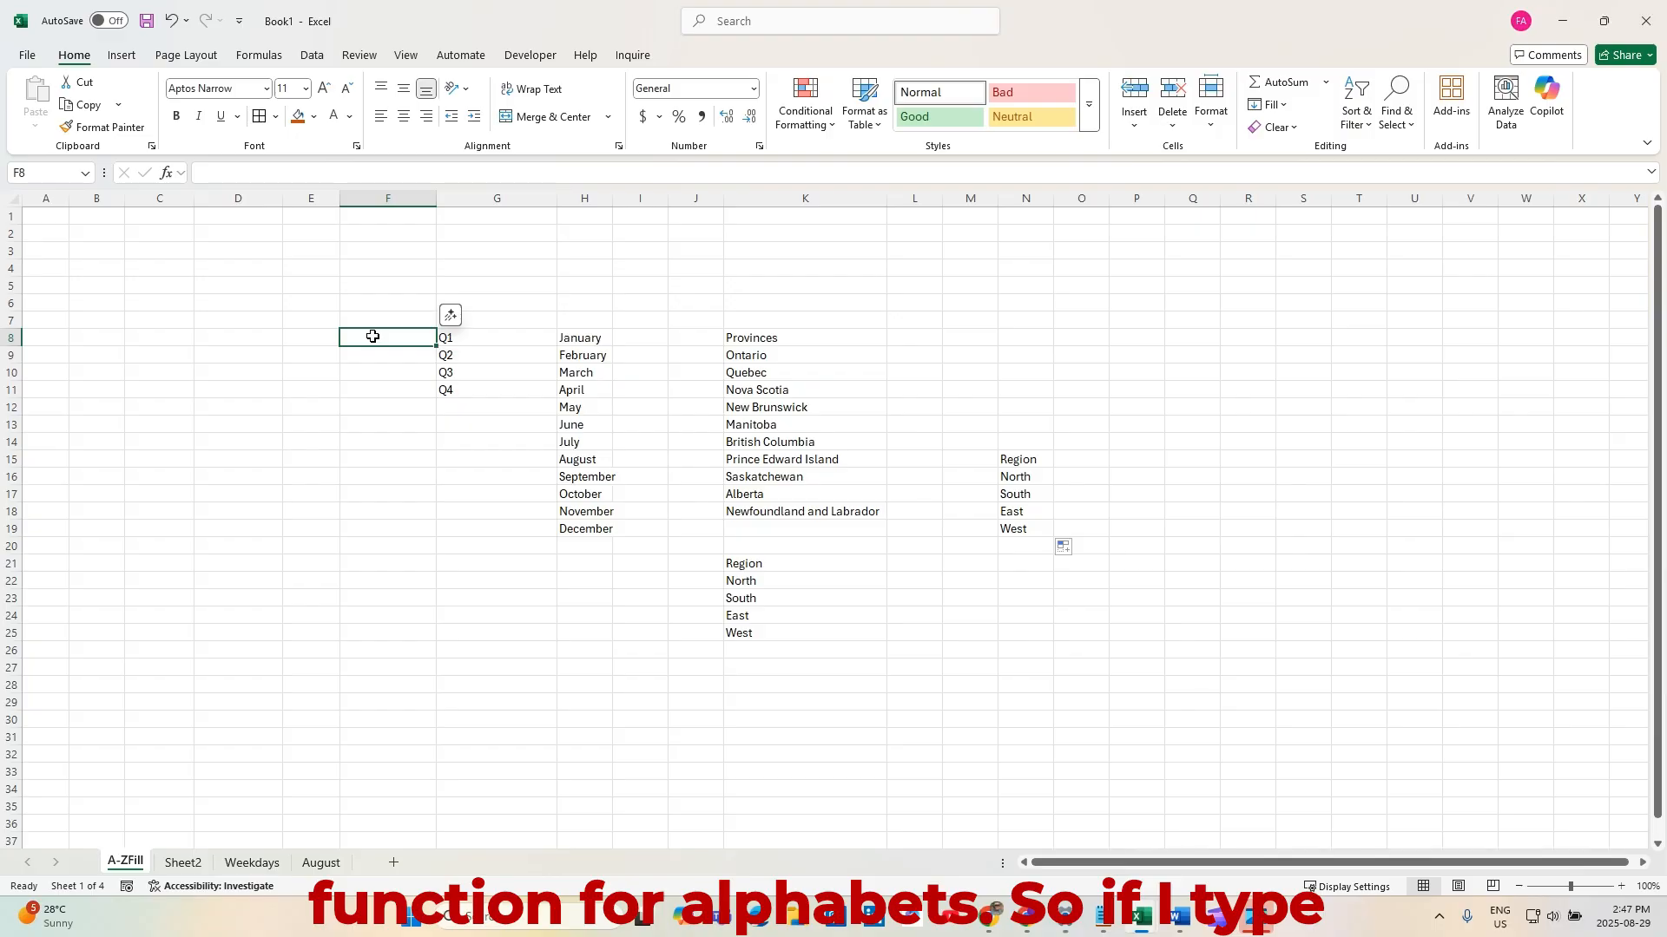
pyautogui.write('A')
pyautogui.press('Return')
pyautogui.click(372, 336)
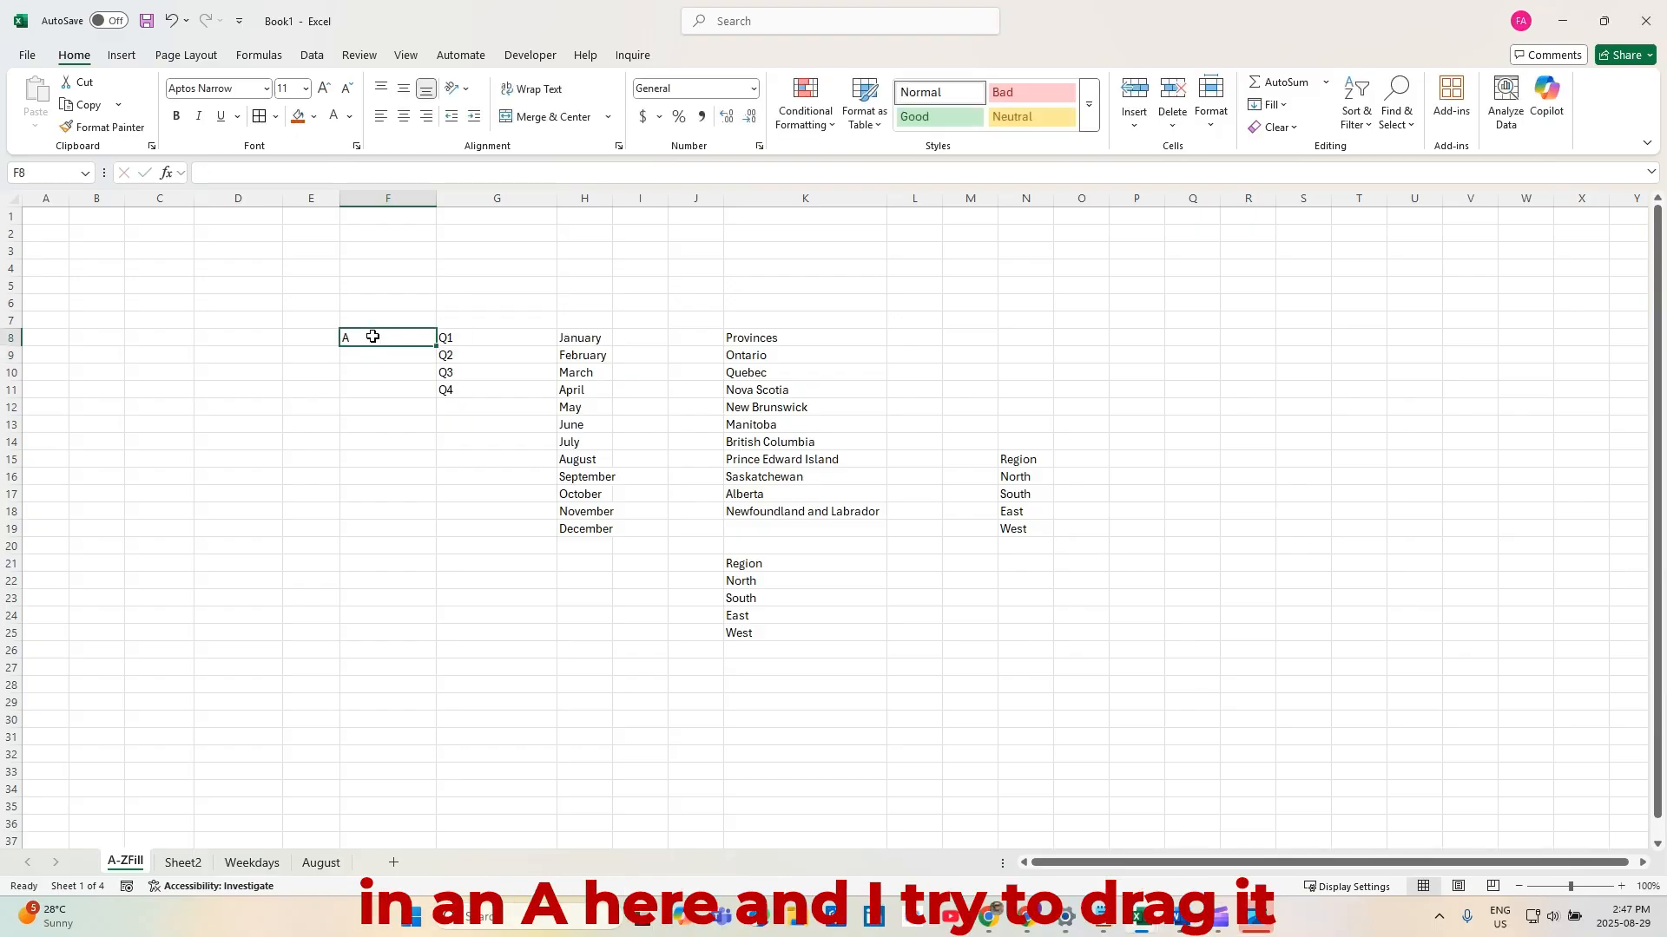
pyautogui.moveTo(437, 345); pyautogui.dragTo(445, 518)
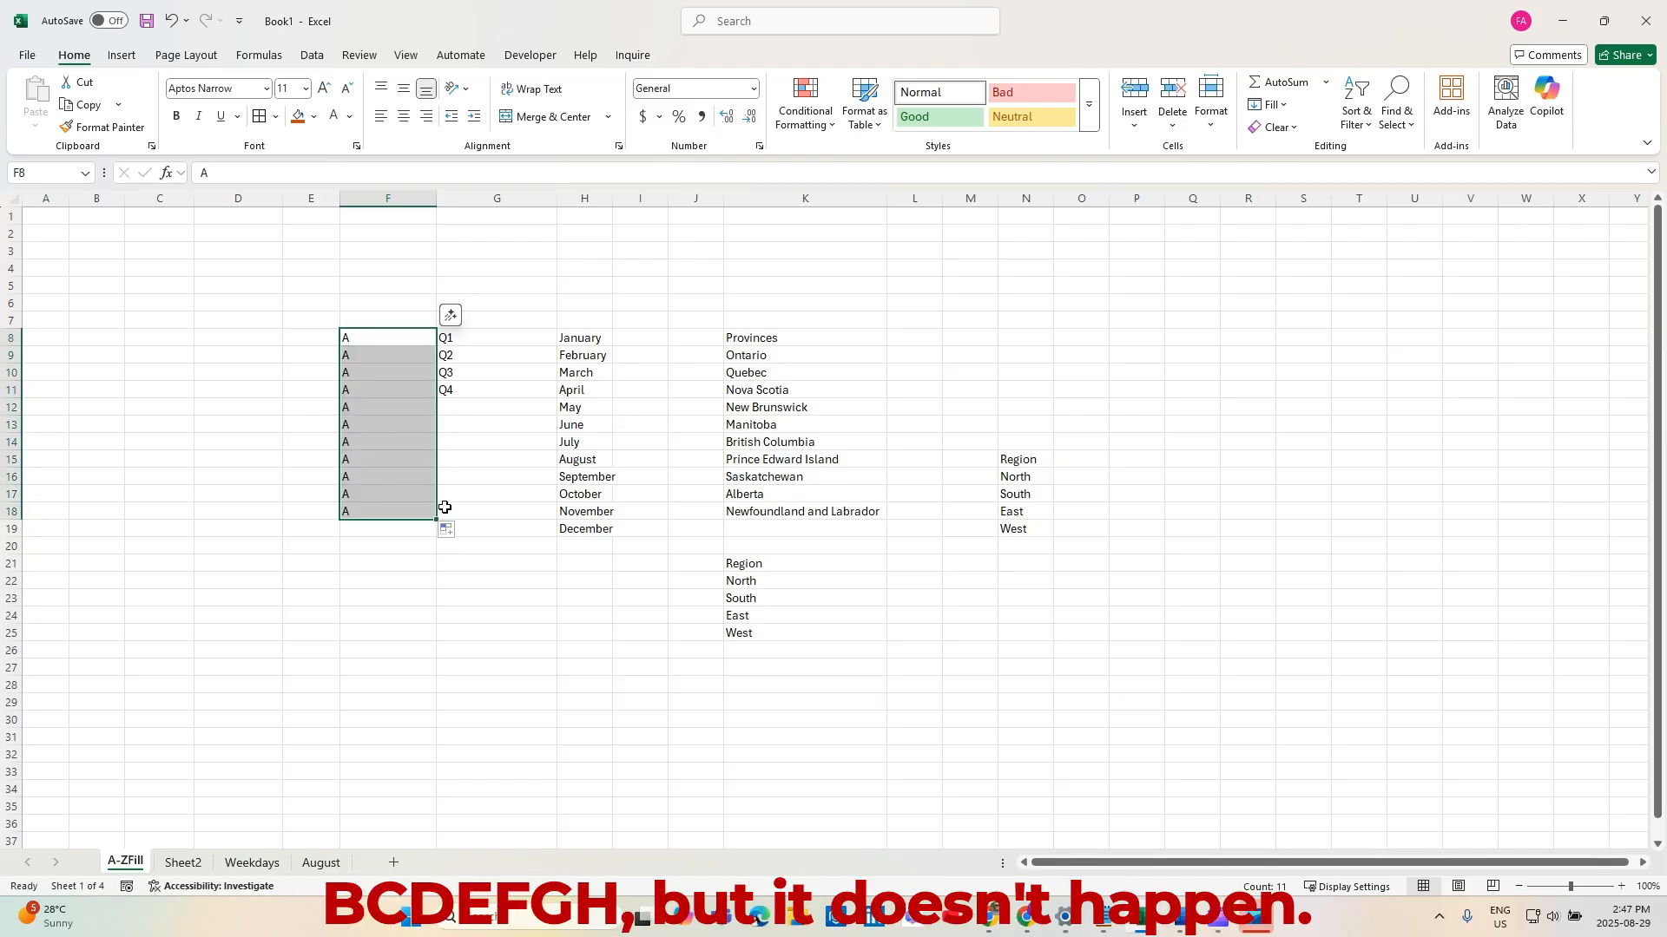
# Undo the autofill below the A in column F
pyautogui.click(363, 341)
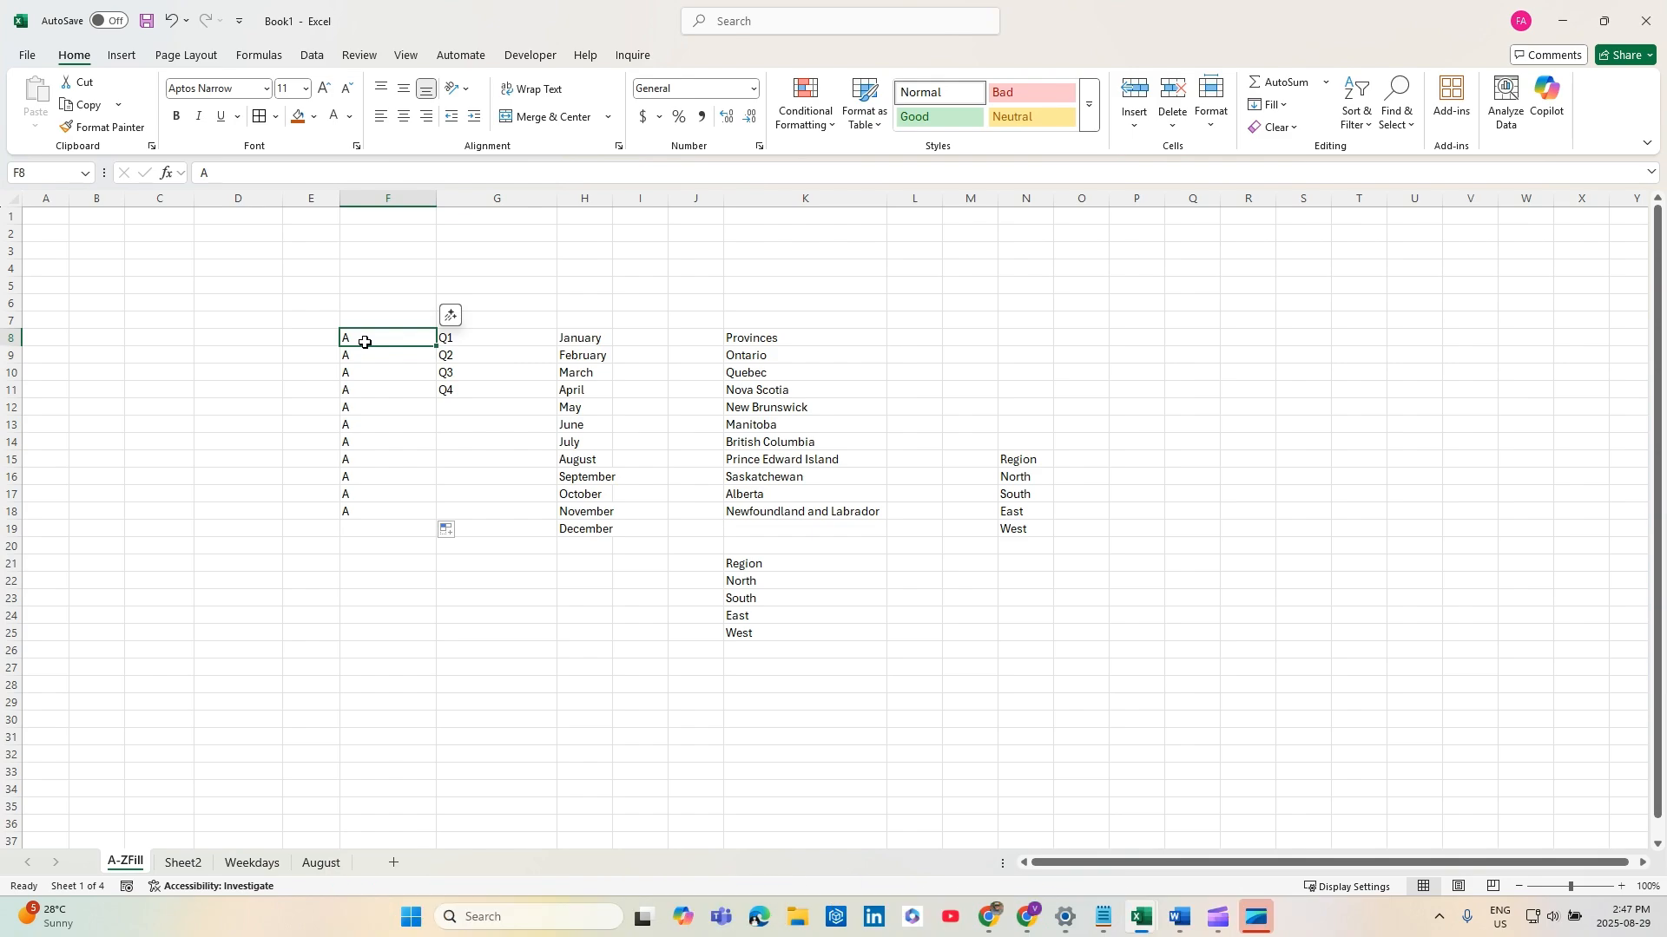
pyautogui.click(363, 357)
pyautogui.moveTo(362, 343); pyautogui.dragTo(362, 358)
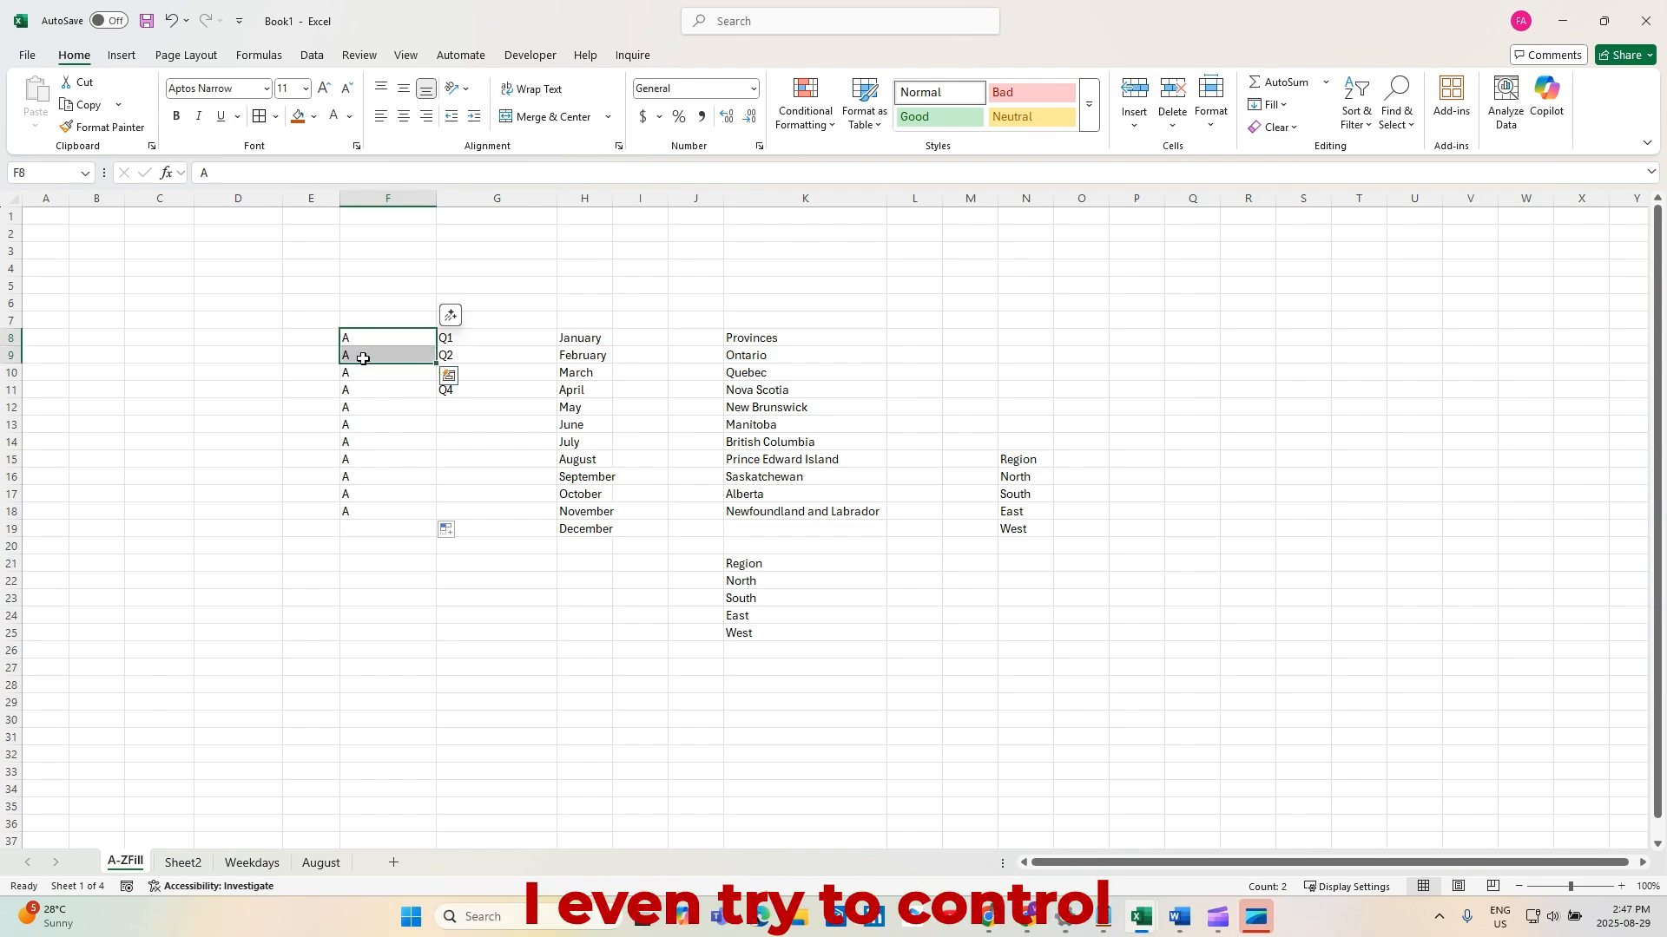
pyautogui.click(362, 359)
pyautogui.hotkey('ctrl', 'z')
# Enter B in F9 and C in F10, and try to autofill F8:F10 down to F21
pyautogui.click(356, 358)
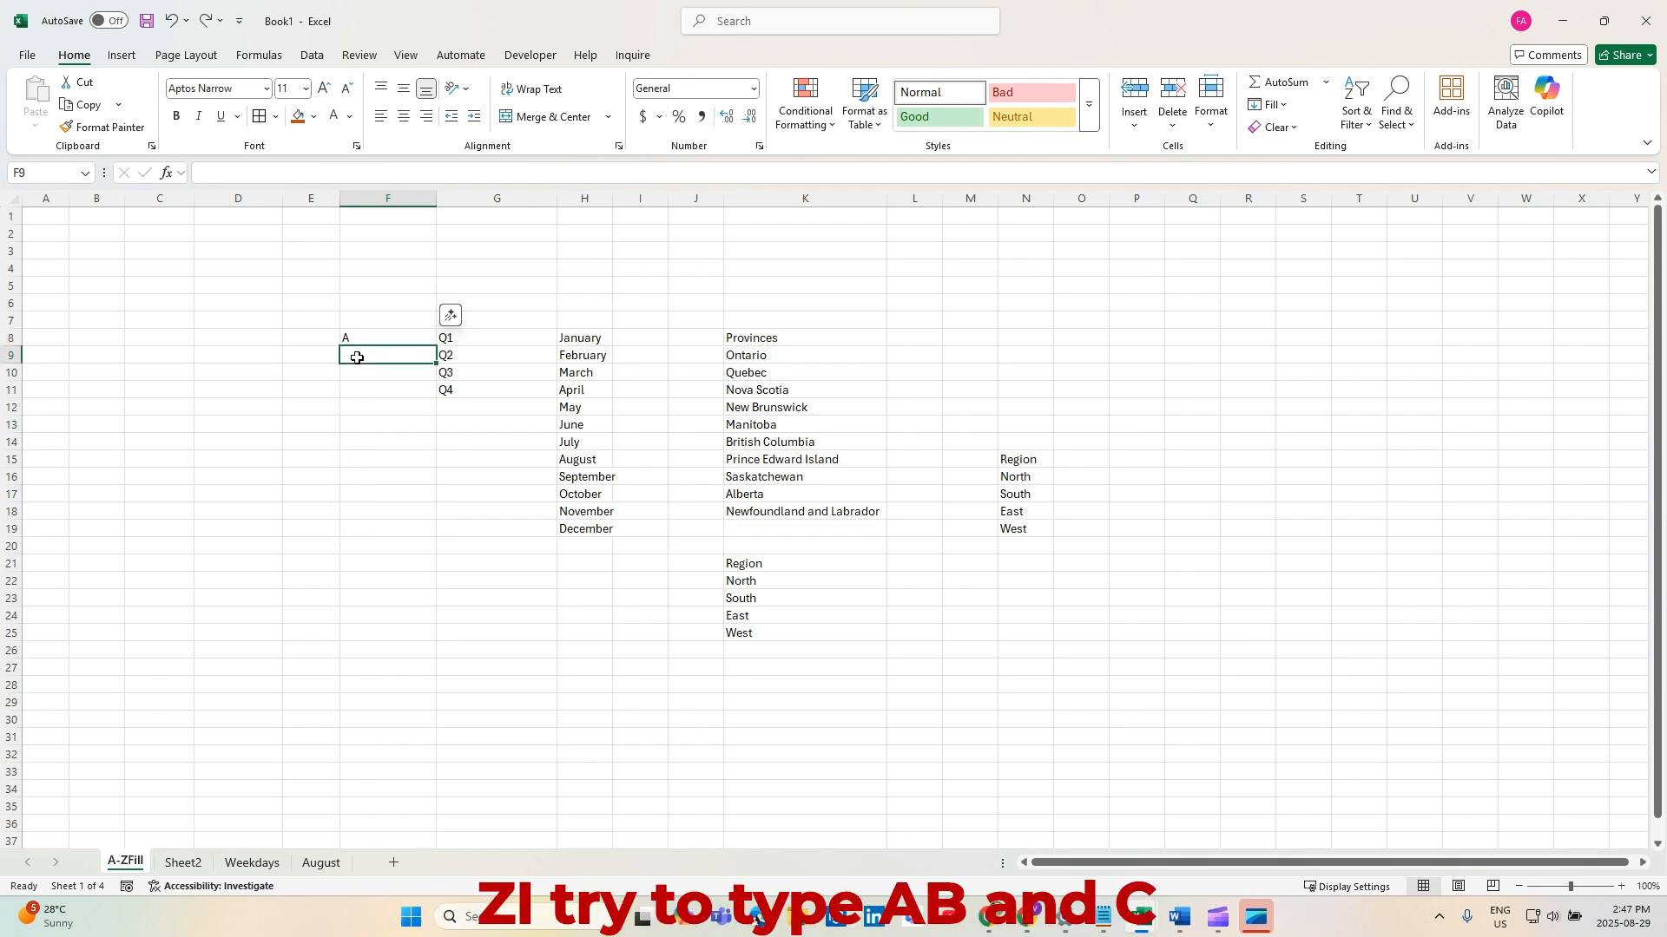
pyautogui.write('B')
pyautogui.press('Return')
pyautogui.write('C')
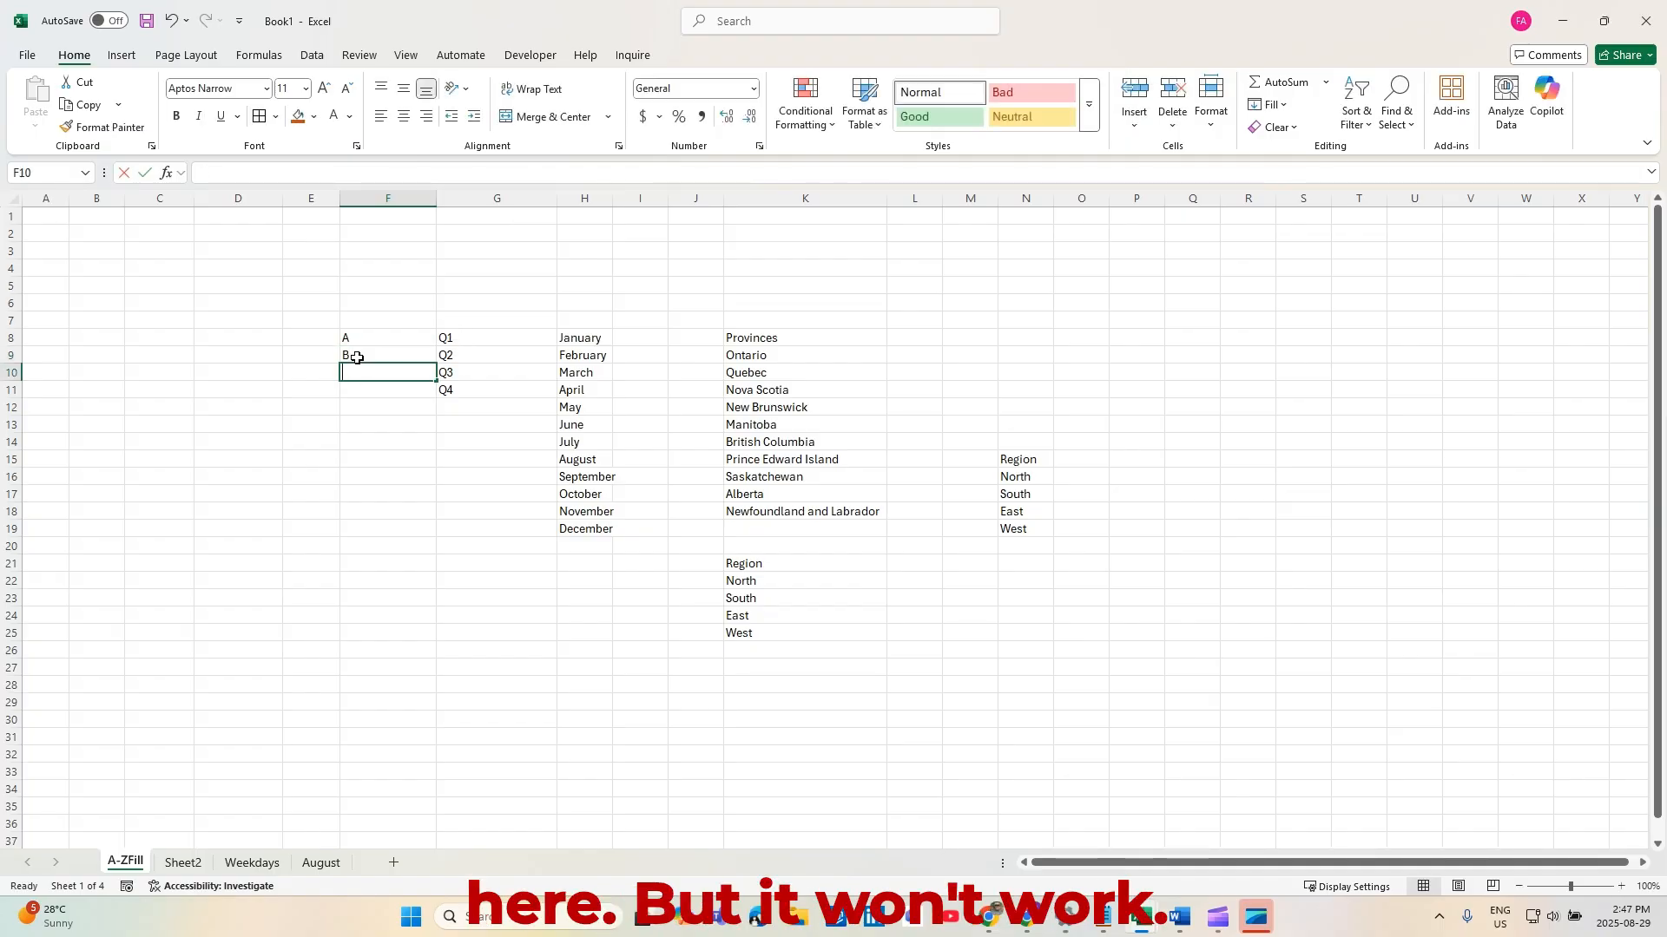
pyautogui.press('Return')
pyautogui.moveTo(361, 339); pyautogui.dragTo(450, 569)
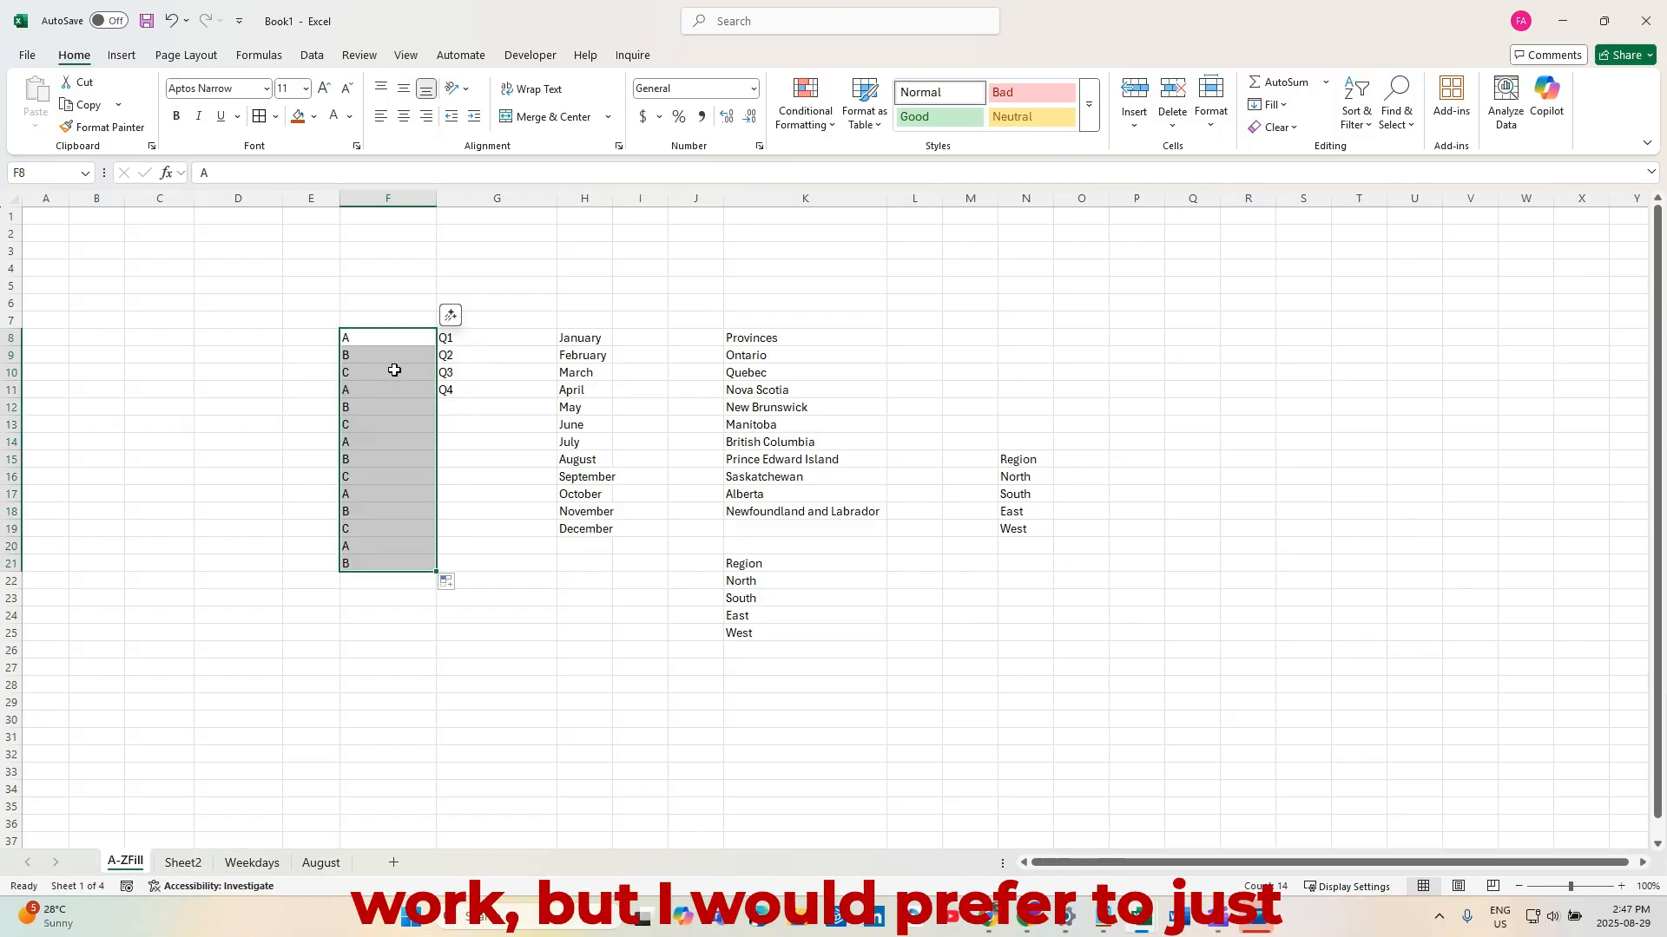
# Clear cells F8:F21 and check the A to Z list on Sheet2 before returning to the A-ZFill sheet
pyautogui.press('Delete')
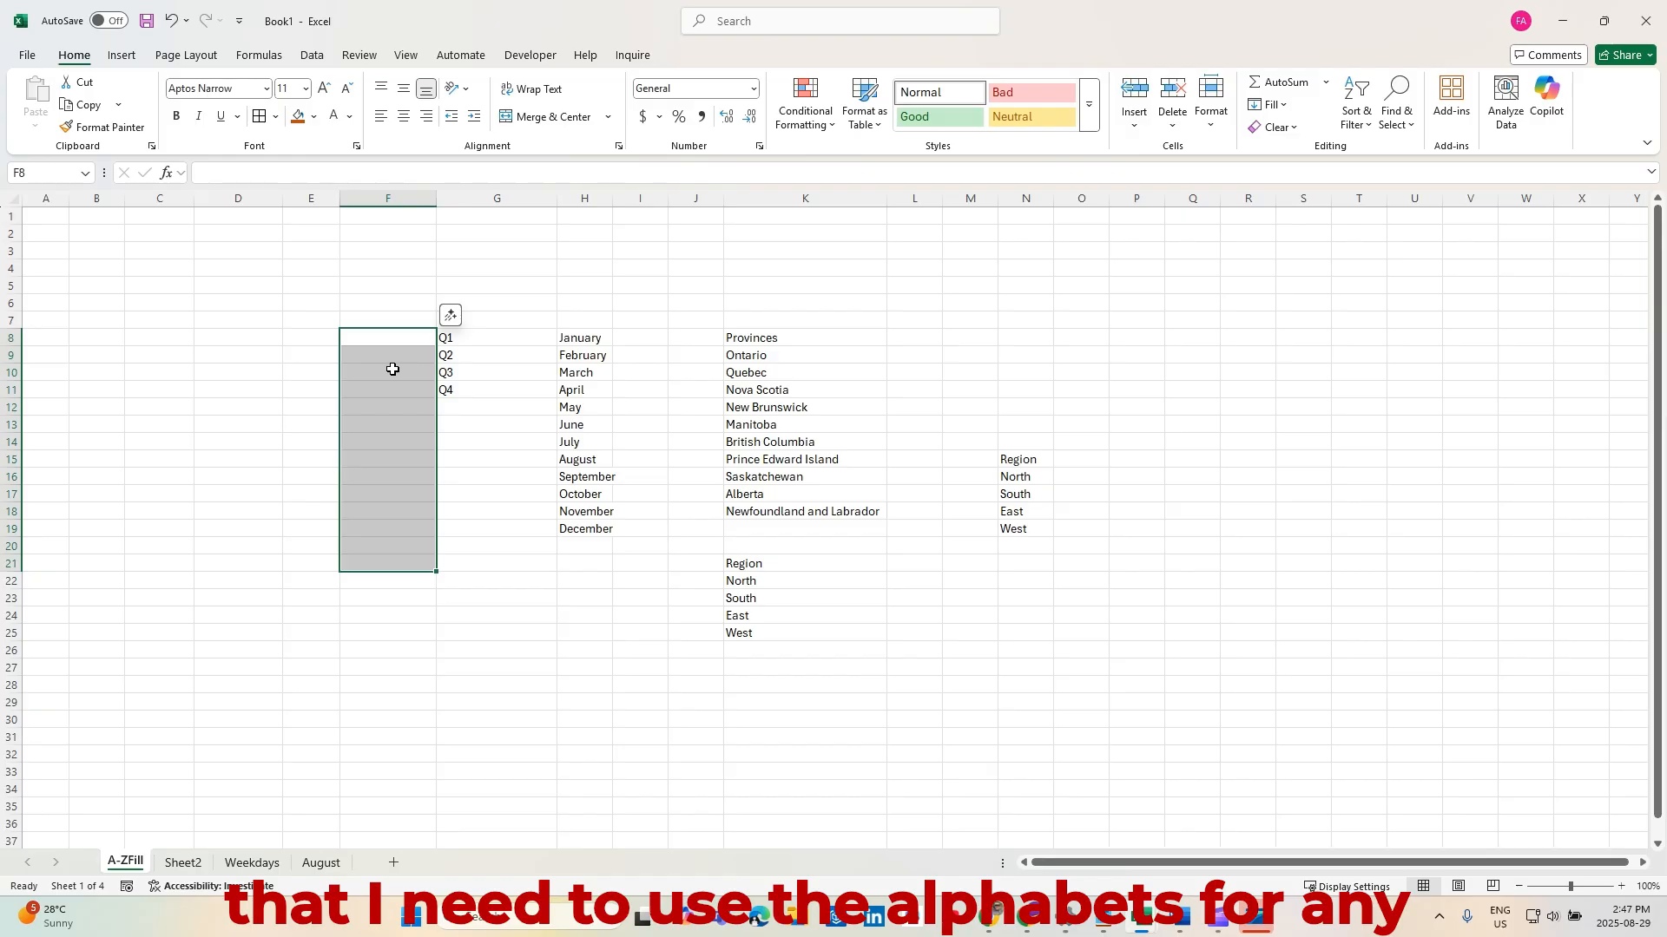
pyautogui.click(222, 303)
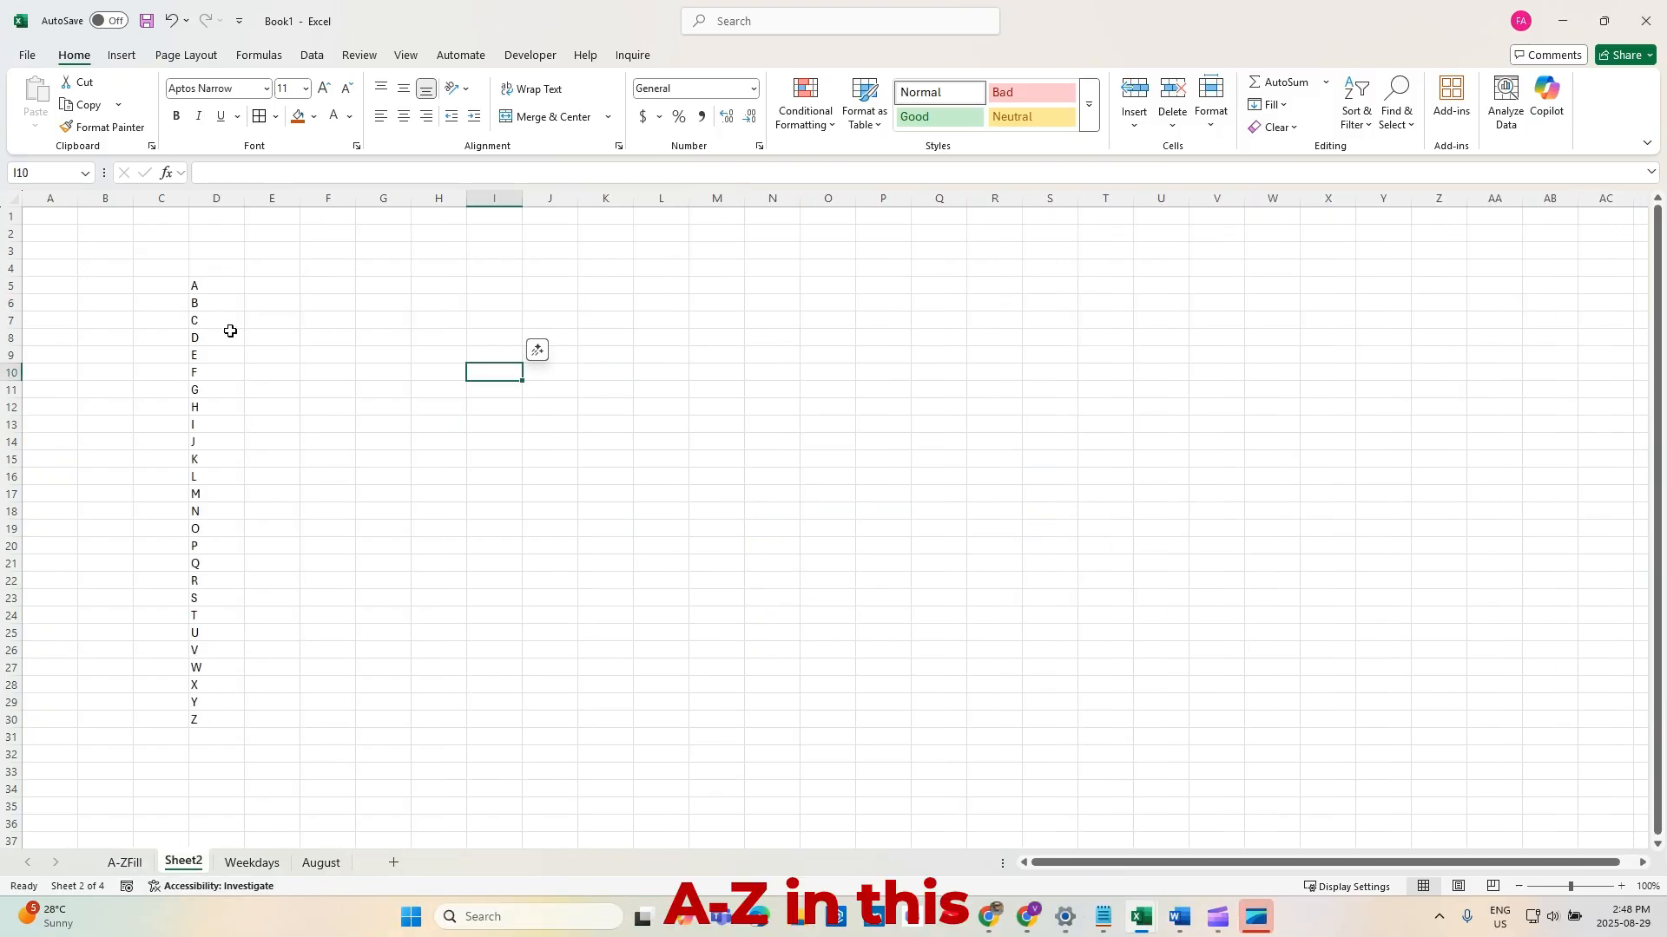
pyautogui.click(138, 863)
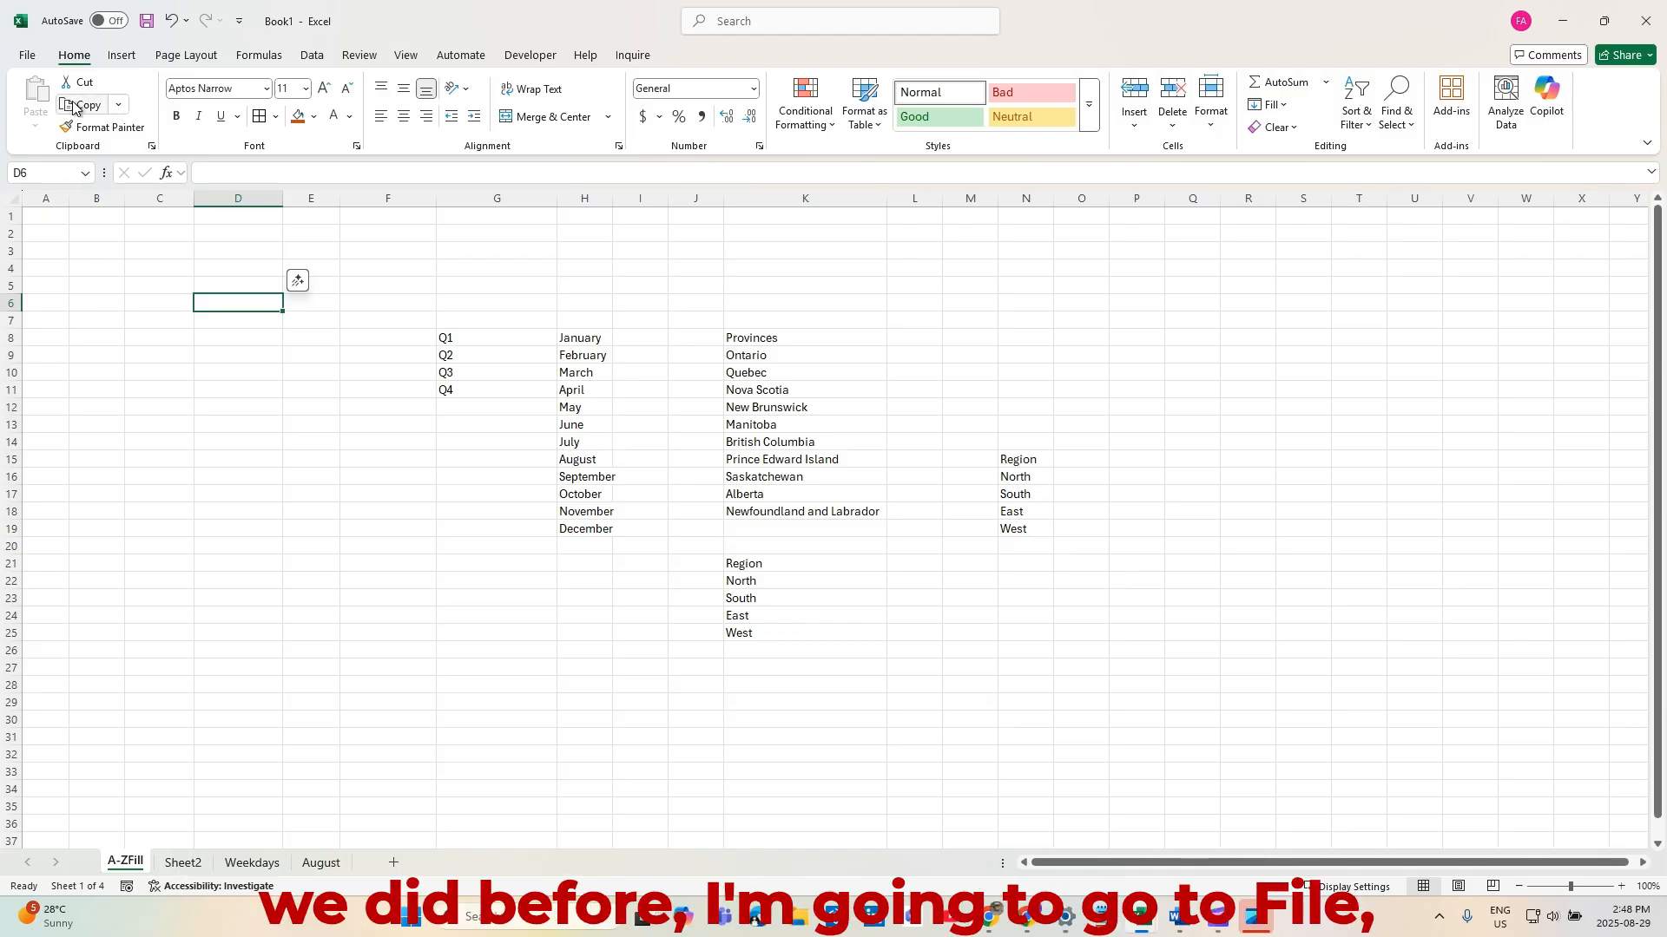
# Open the custom lists editor from the advanced program options
pyautogui.click(27, 55)
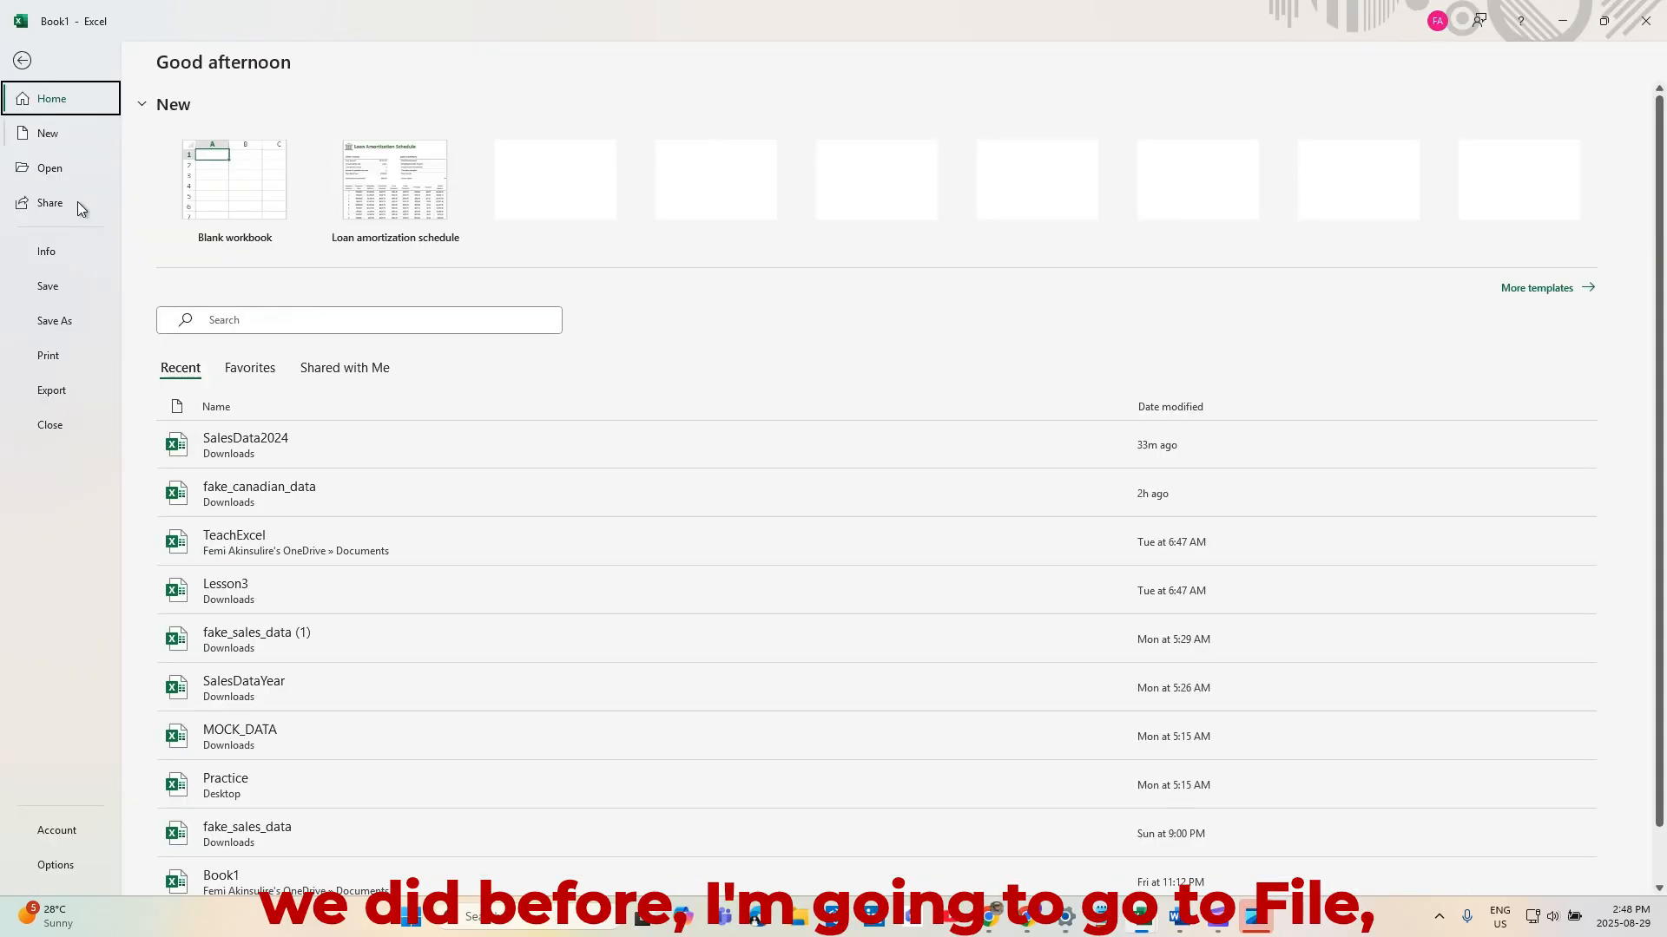
pyautogui.click(73, 865)
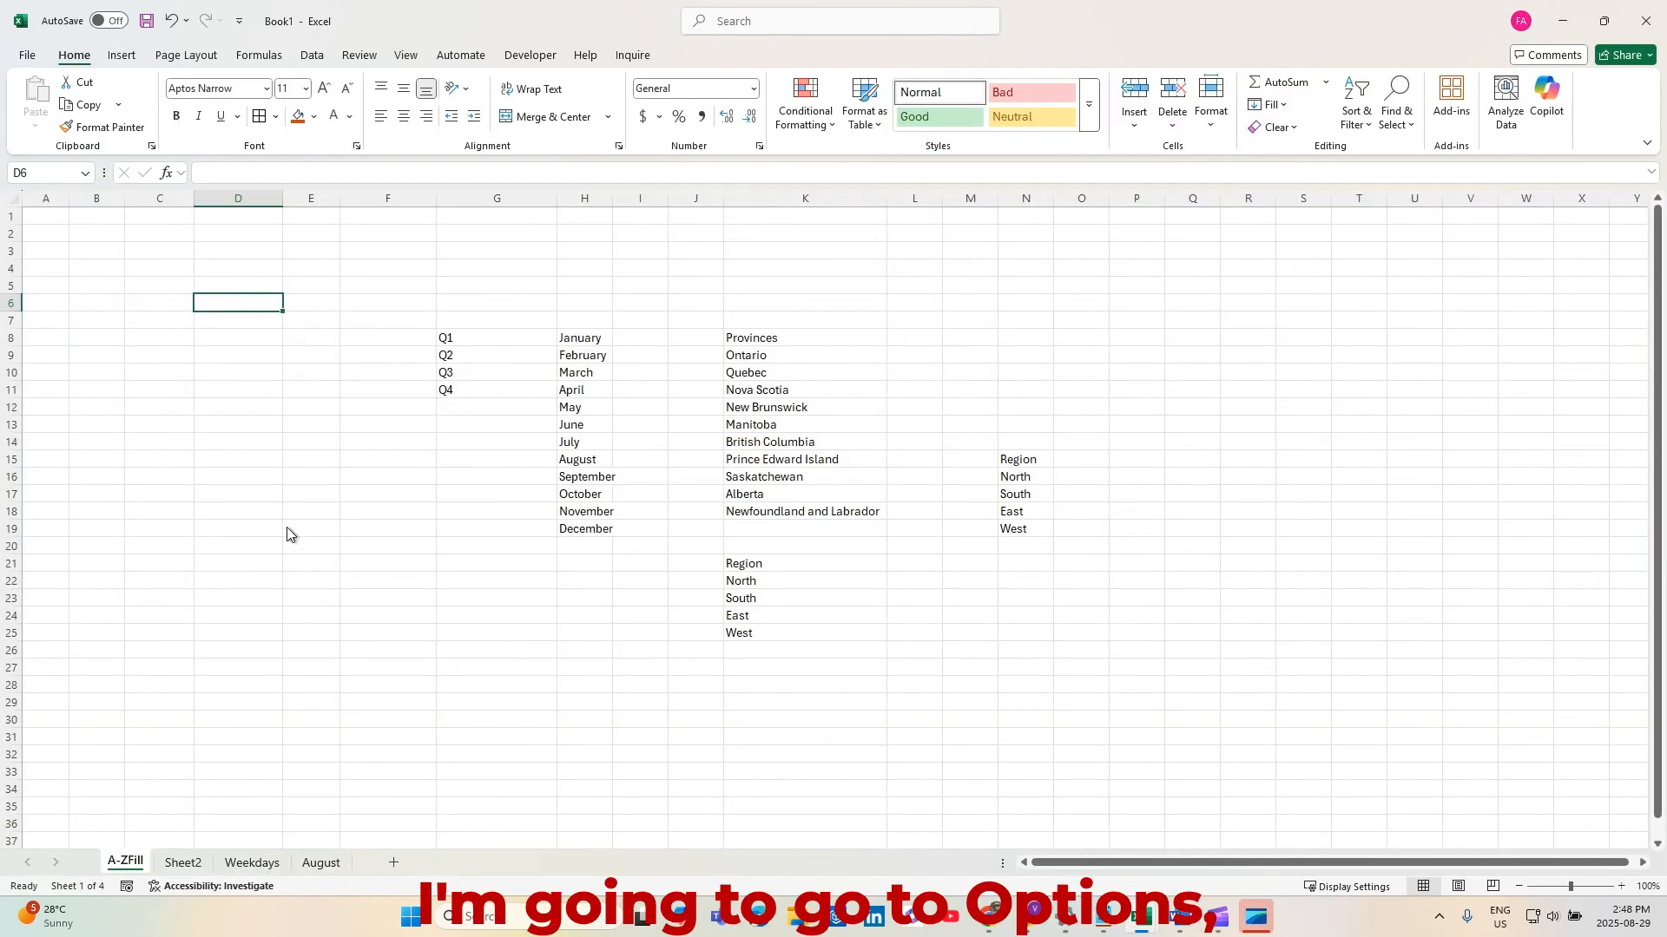
pyautogui.click(516, 388)
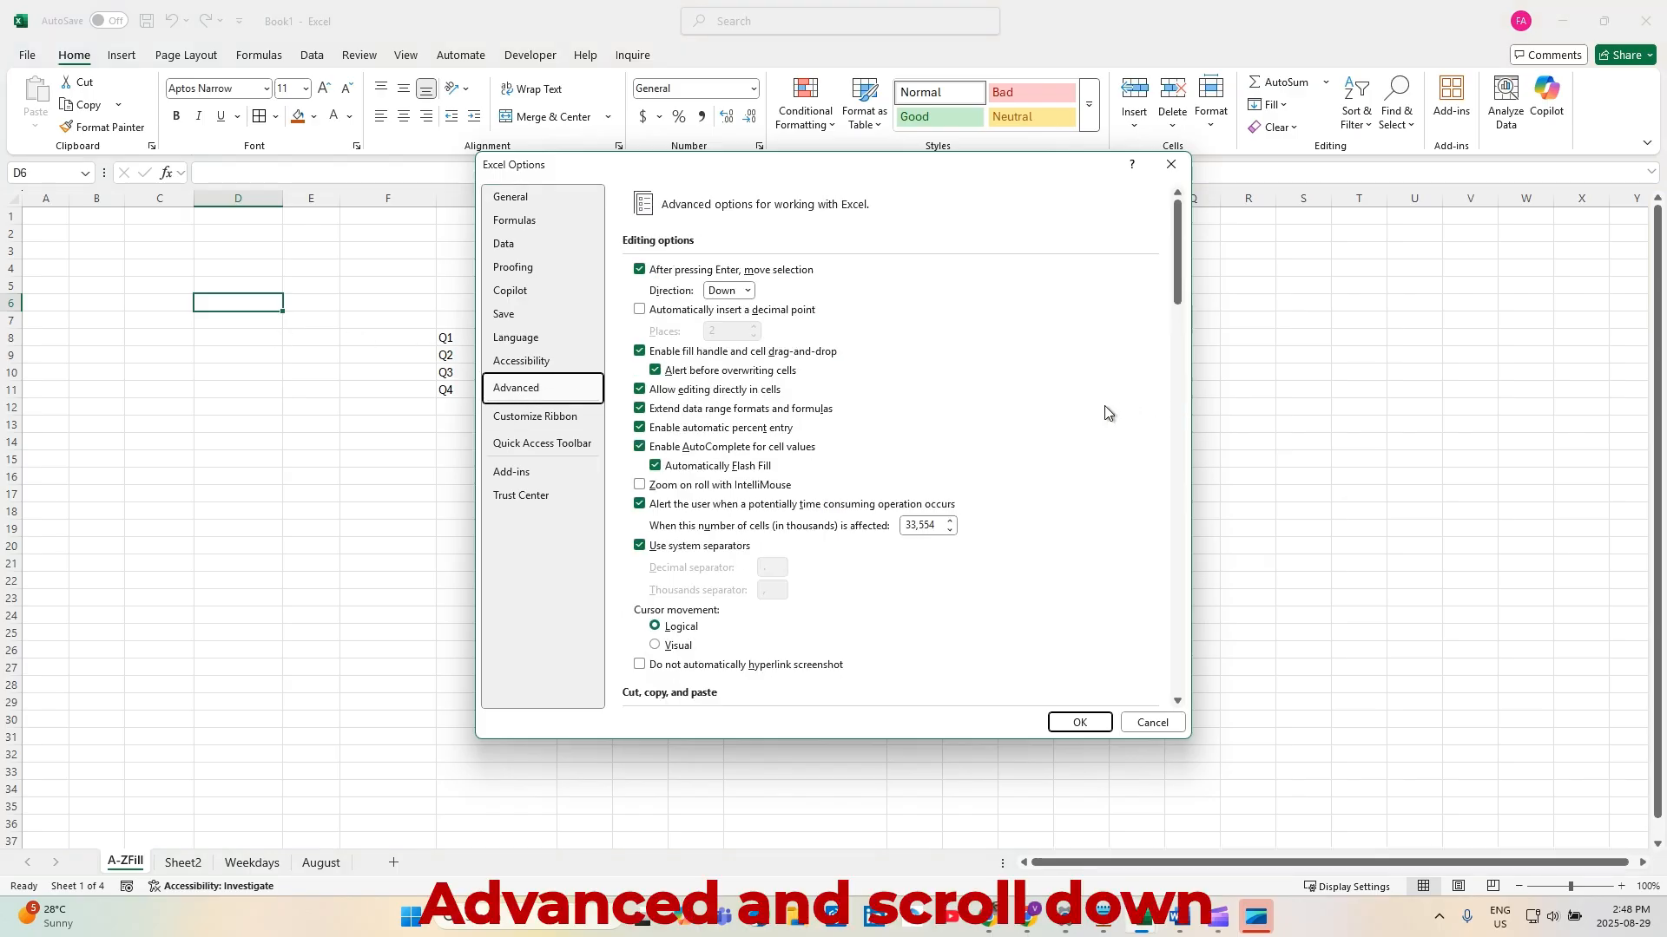
pyautogui.scroll(-5, 1013, 465)
pyautogui.scroll(-15, 1012, 469)
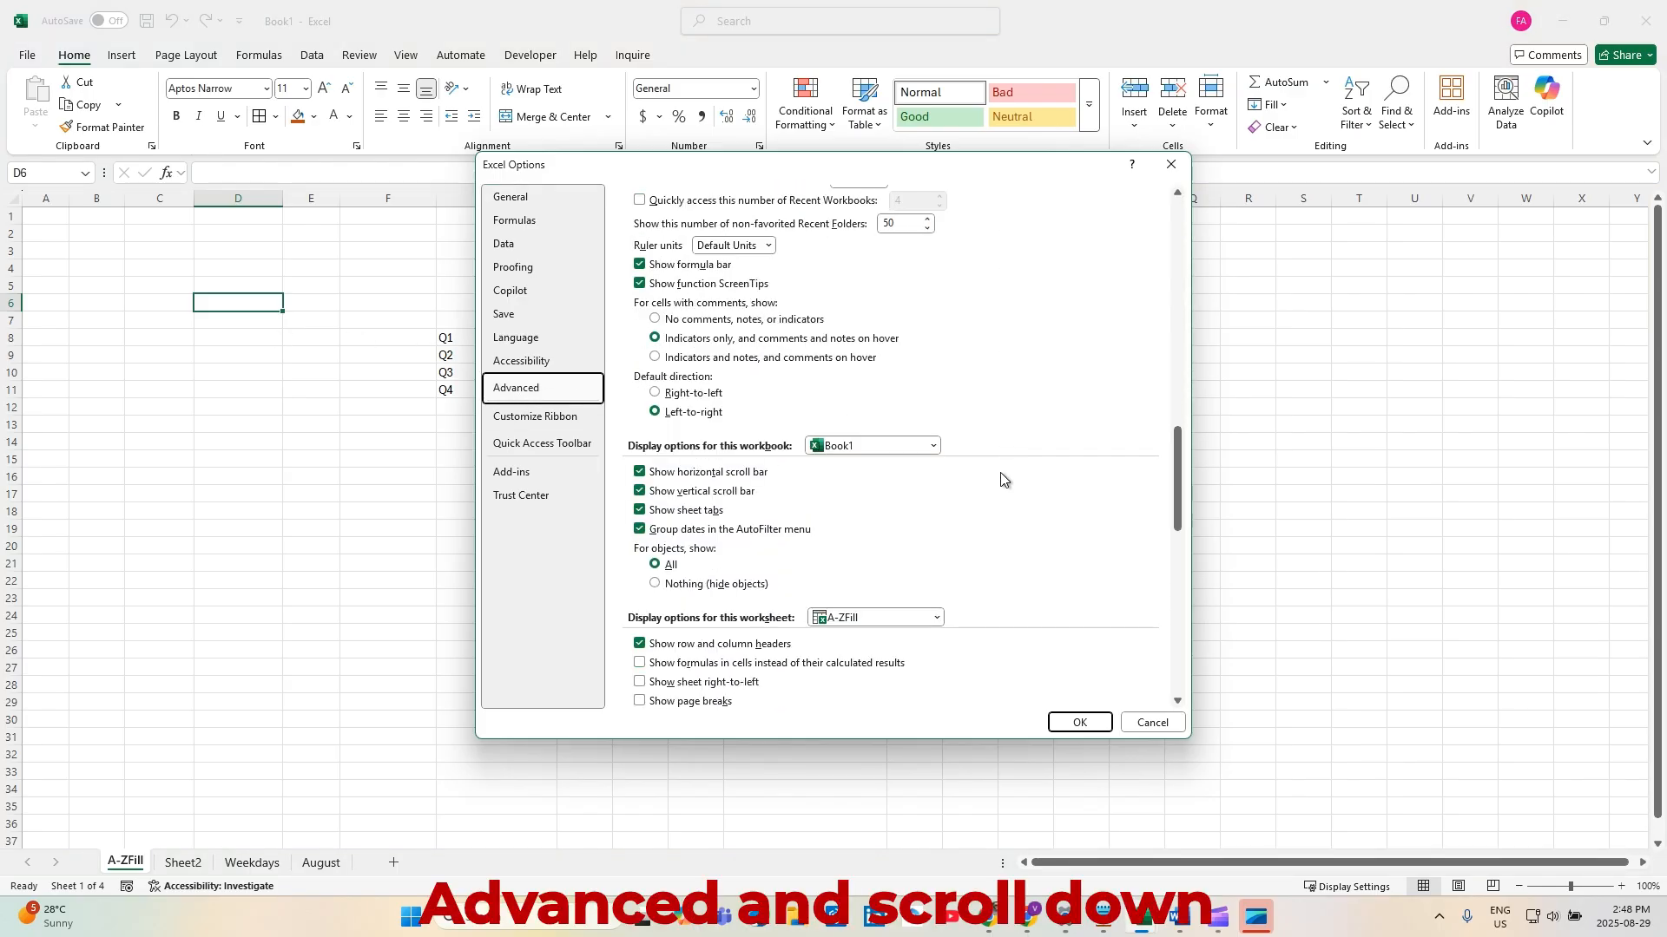
pyautogui.scroll(-10, 998, 480)
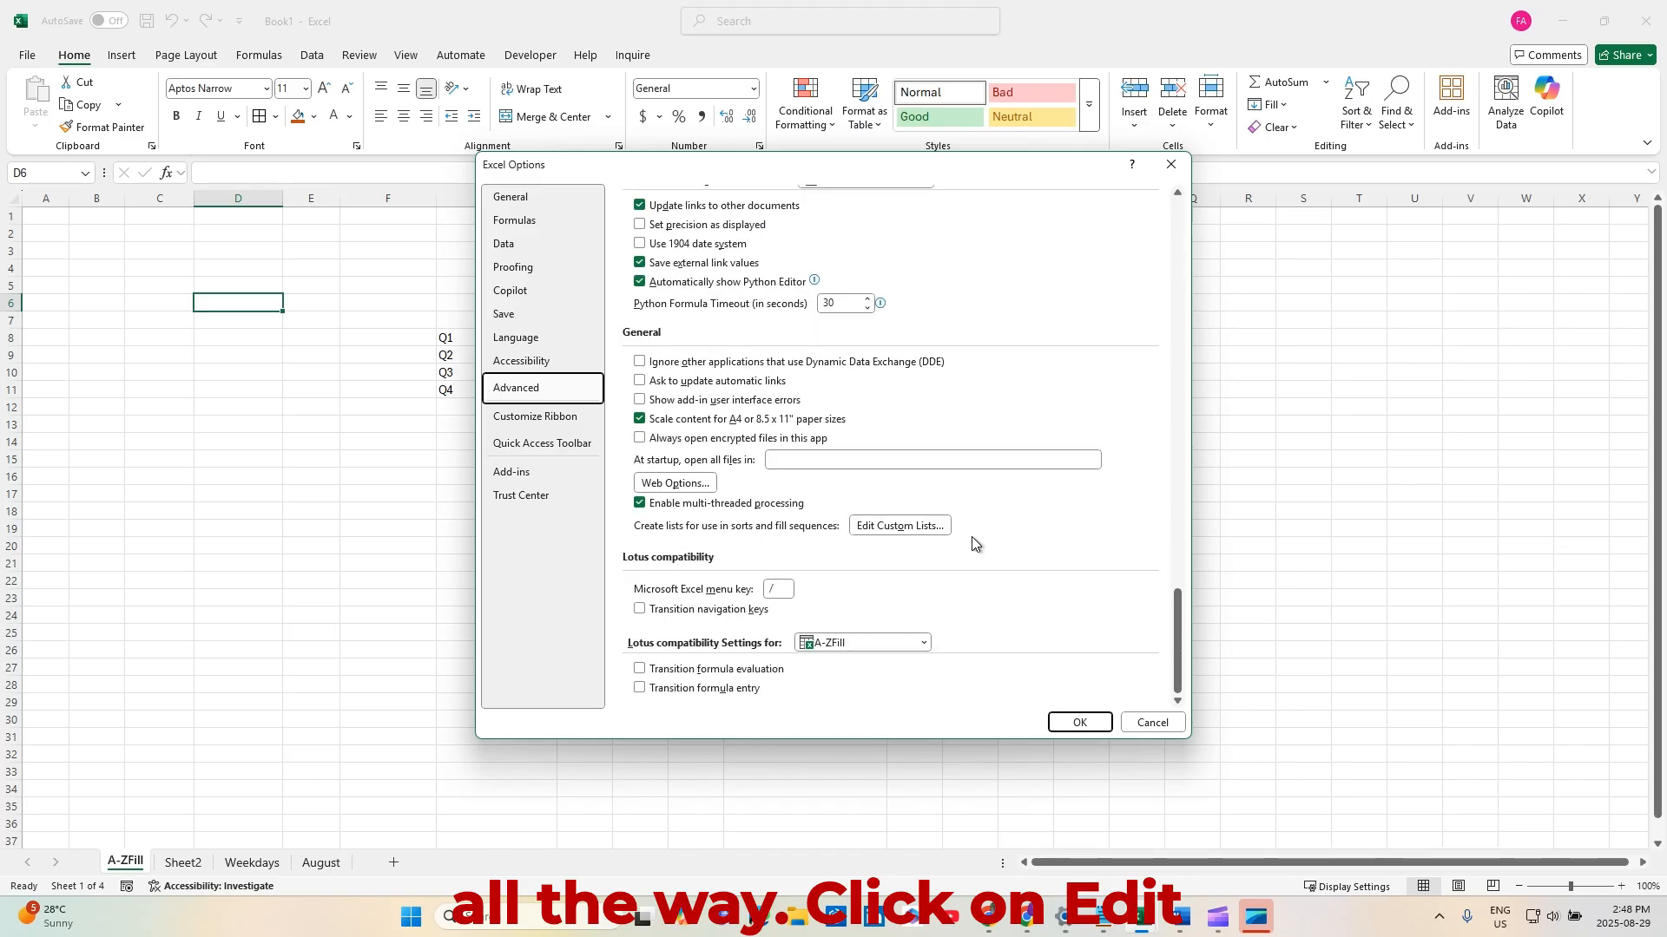
pyautogui.click(907, 527)
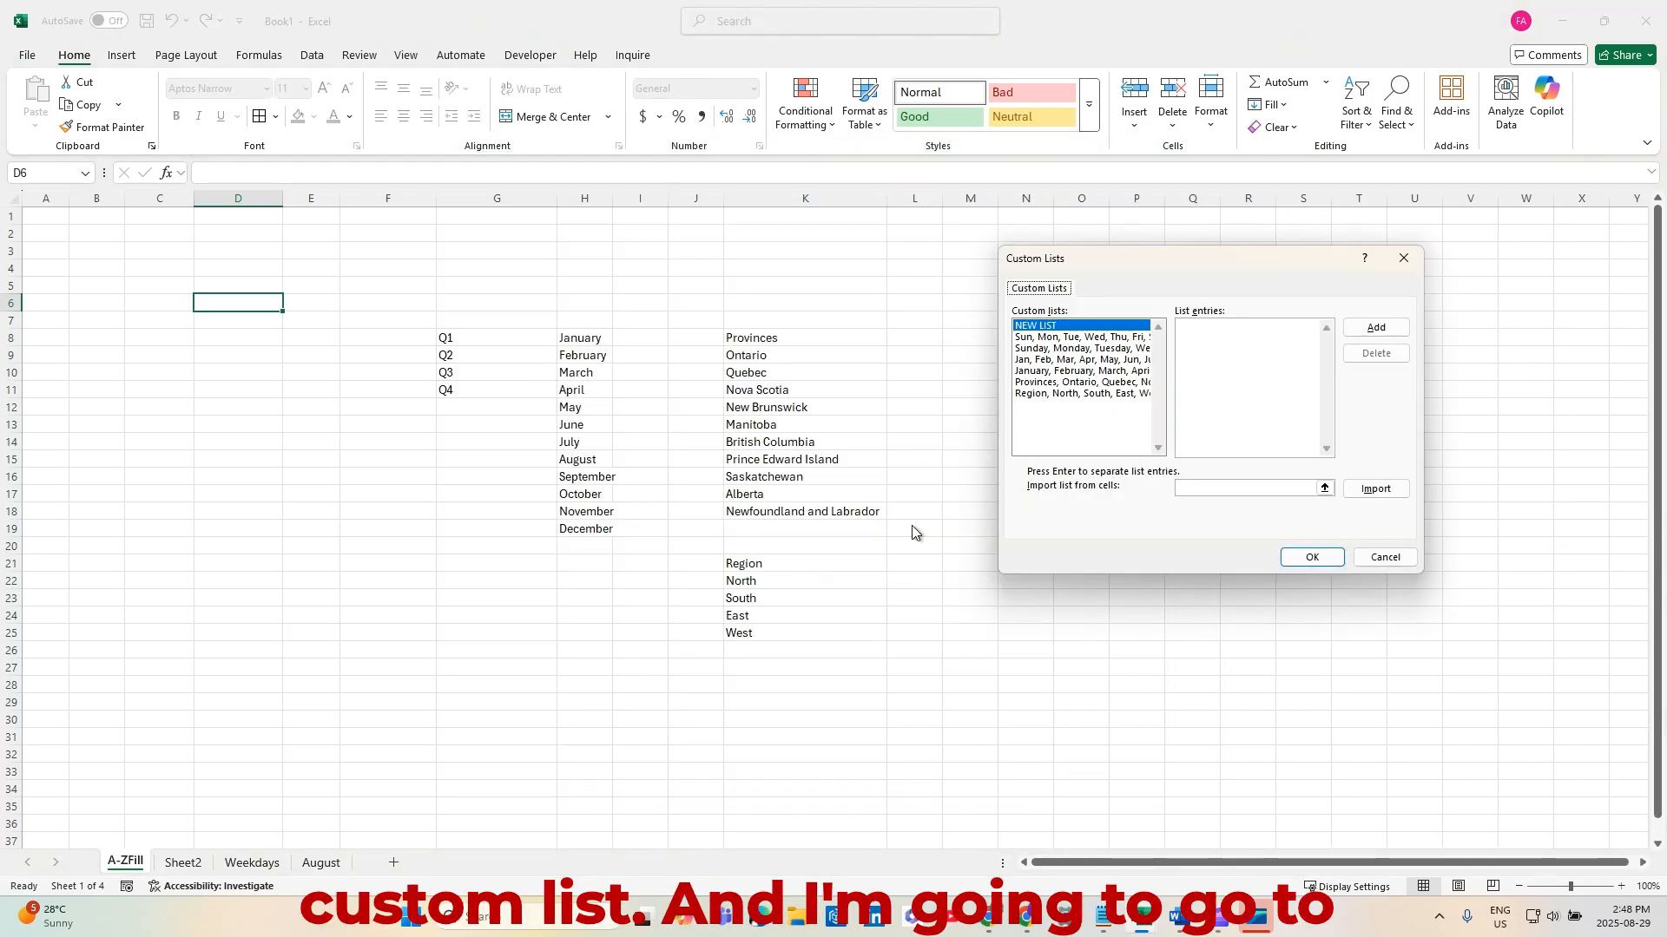
# Import the A to Z letters from Sheet2 cells D5:D30 as a new custom list and confirm the options
pyautogui.click(1203, 488)
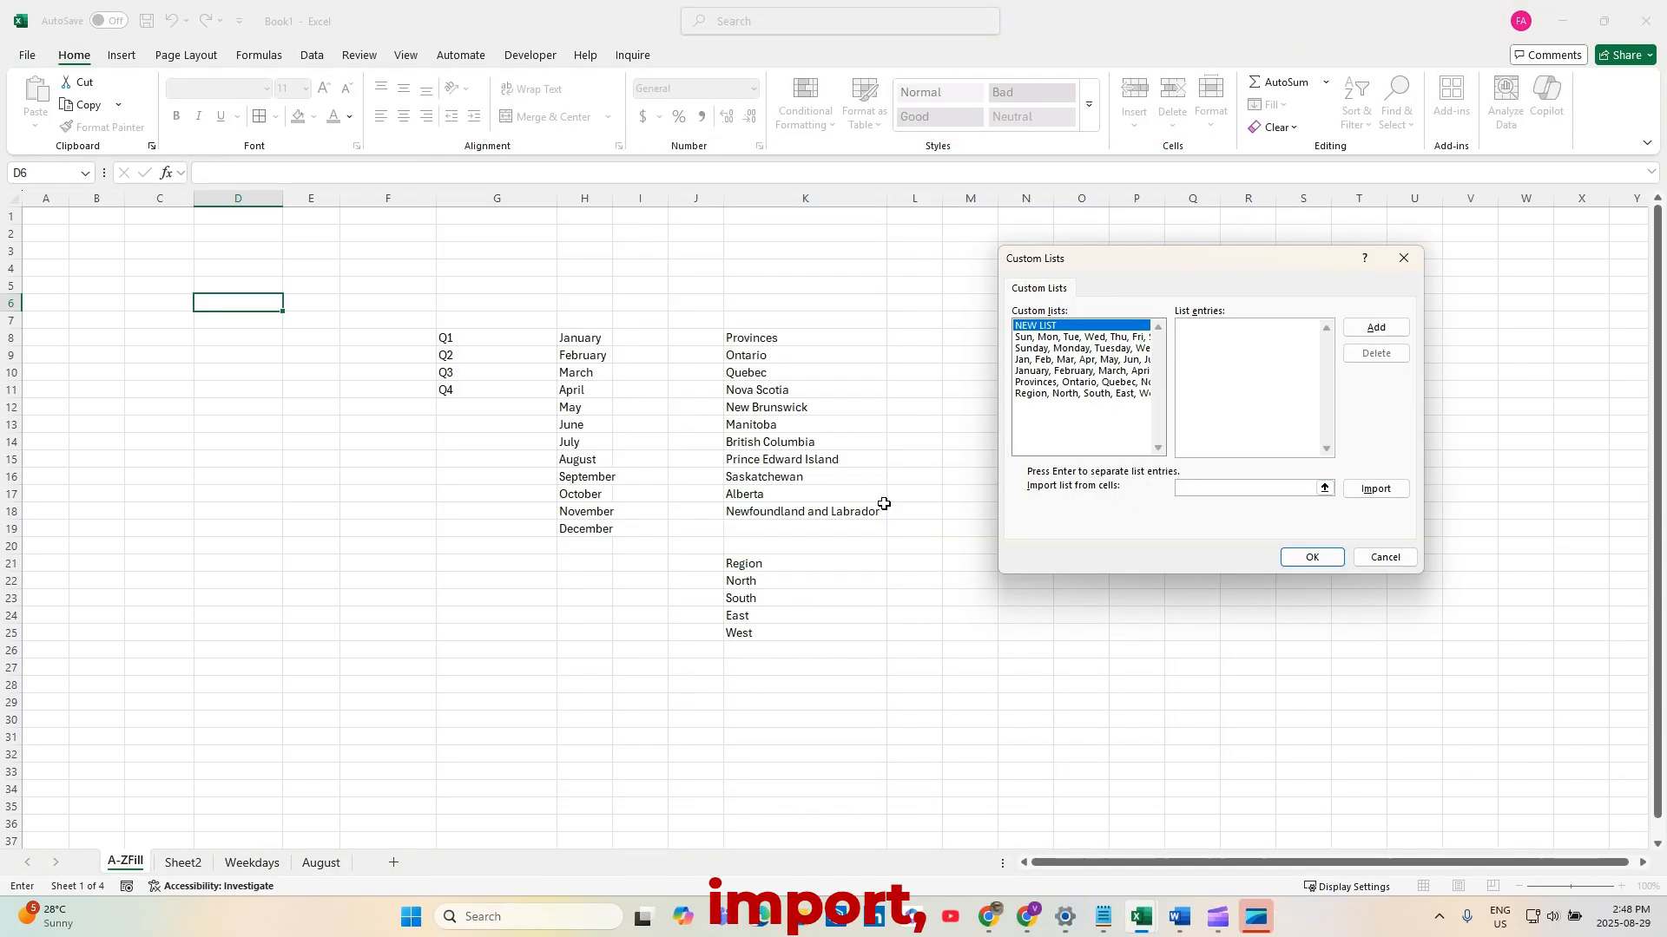
pyautogui.click(184, 862)
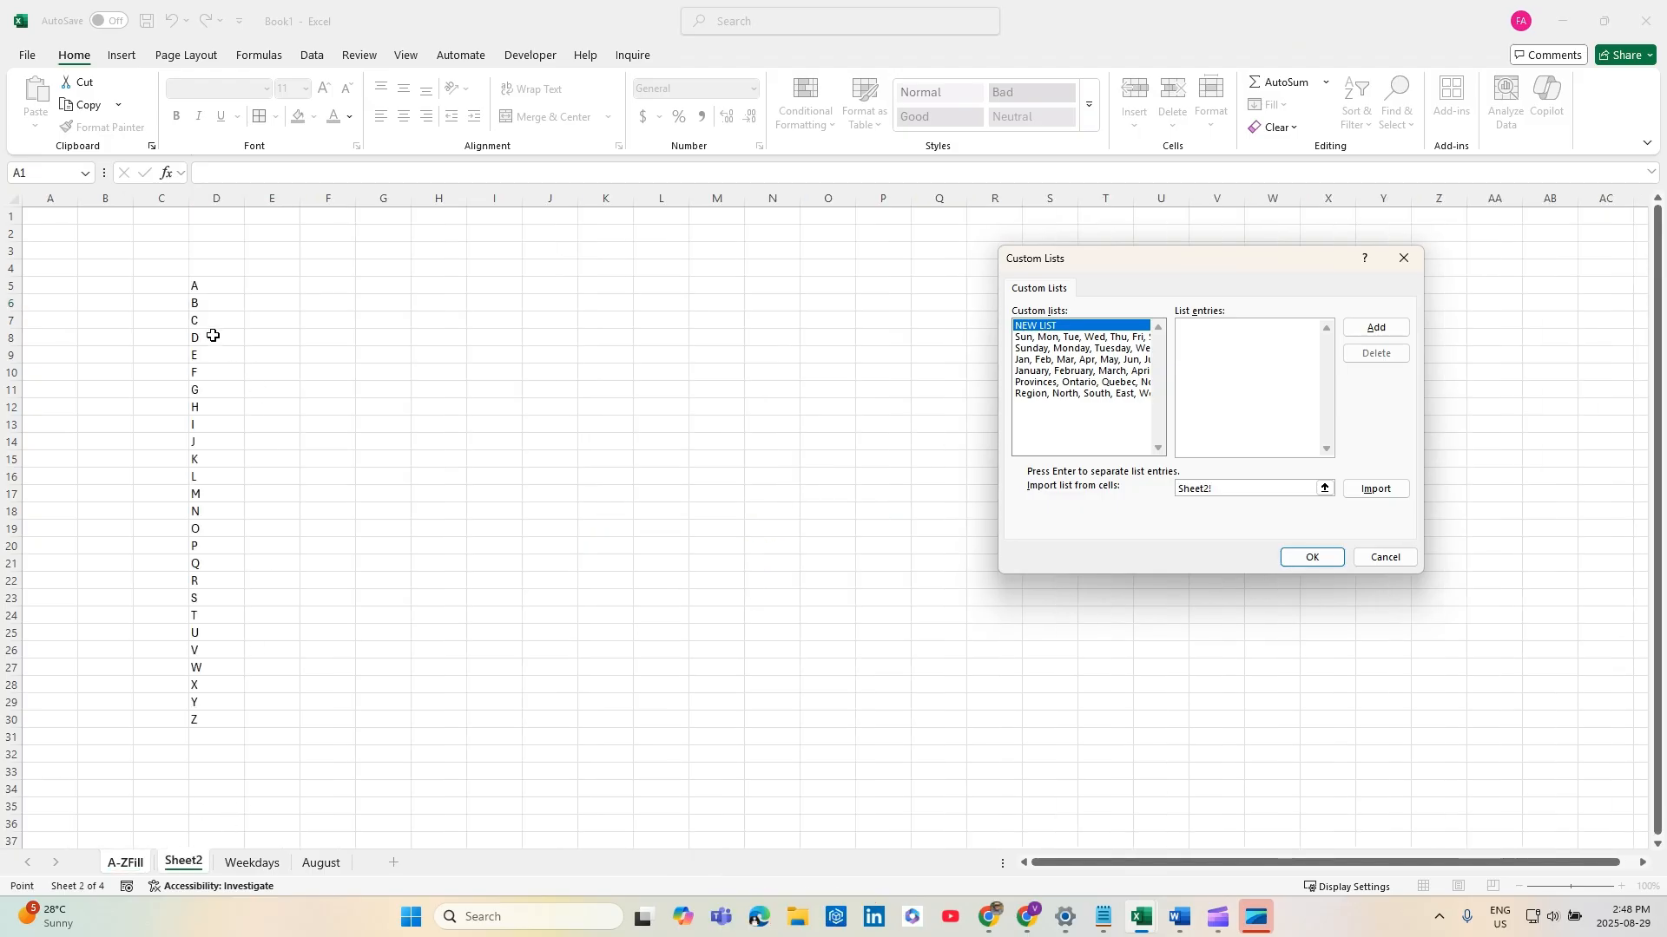
pyautogui.click(199, 286)
pyautogui.hotkey('ctrl', 'shift', 'Down')
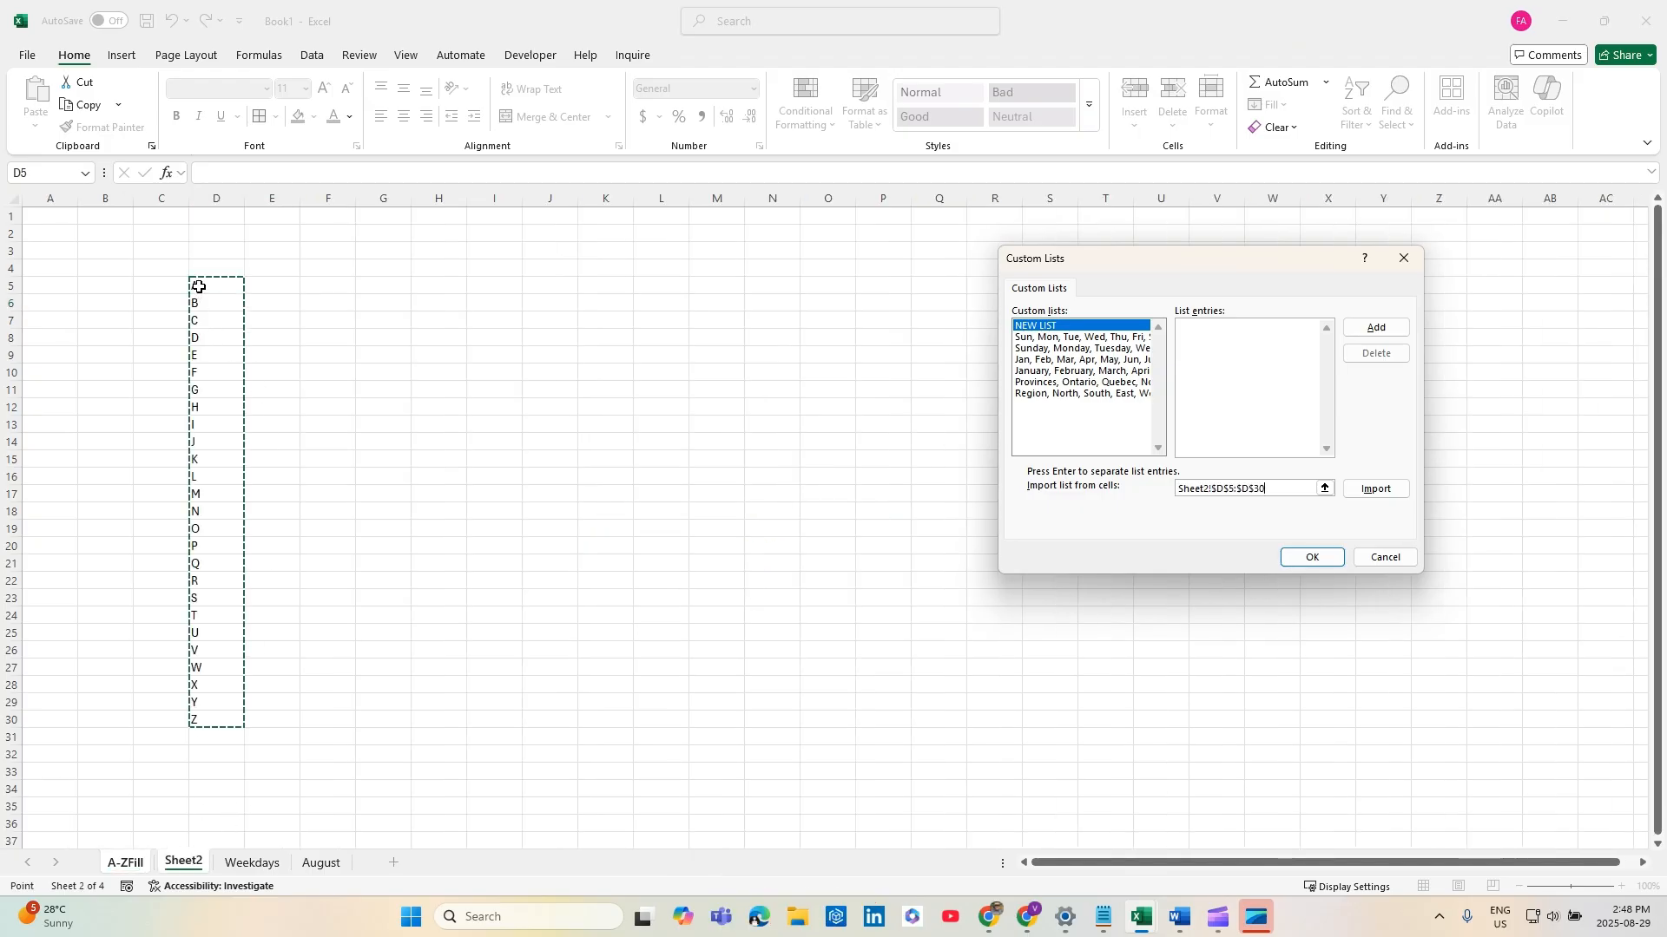
pyautogui.click(1395, 488)
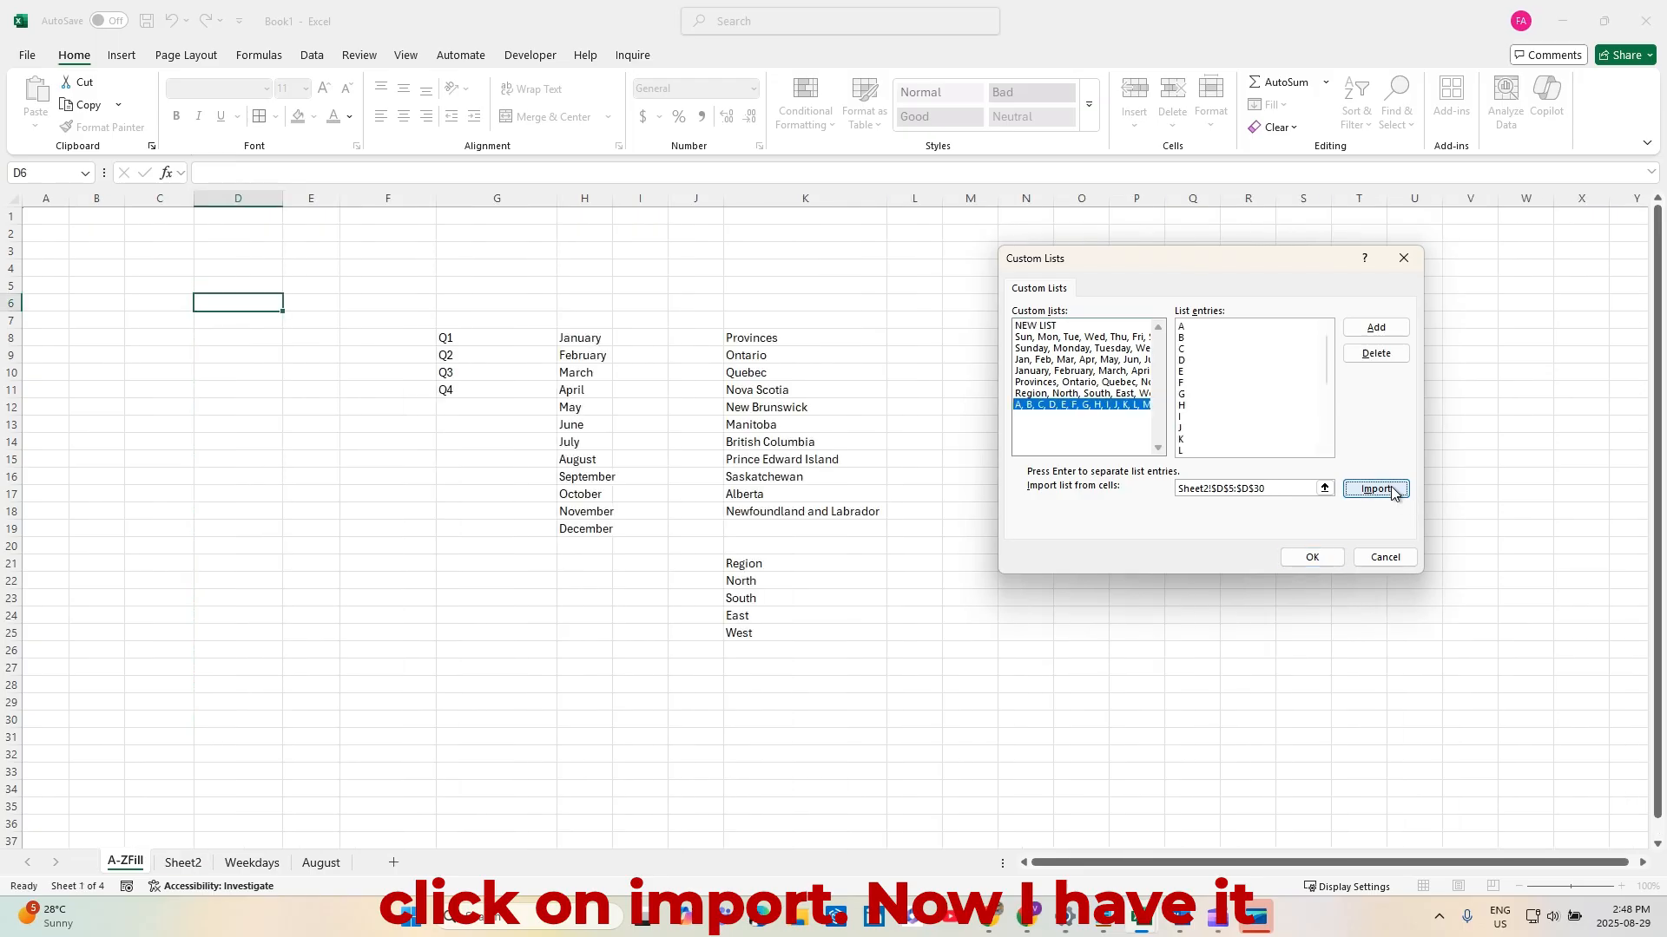
pyautogui.click(1312, 556)
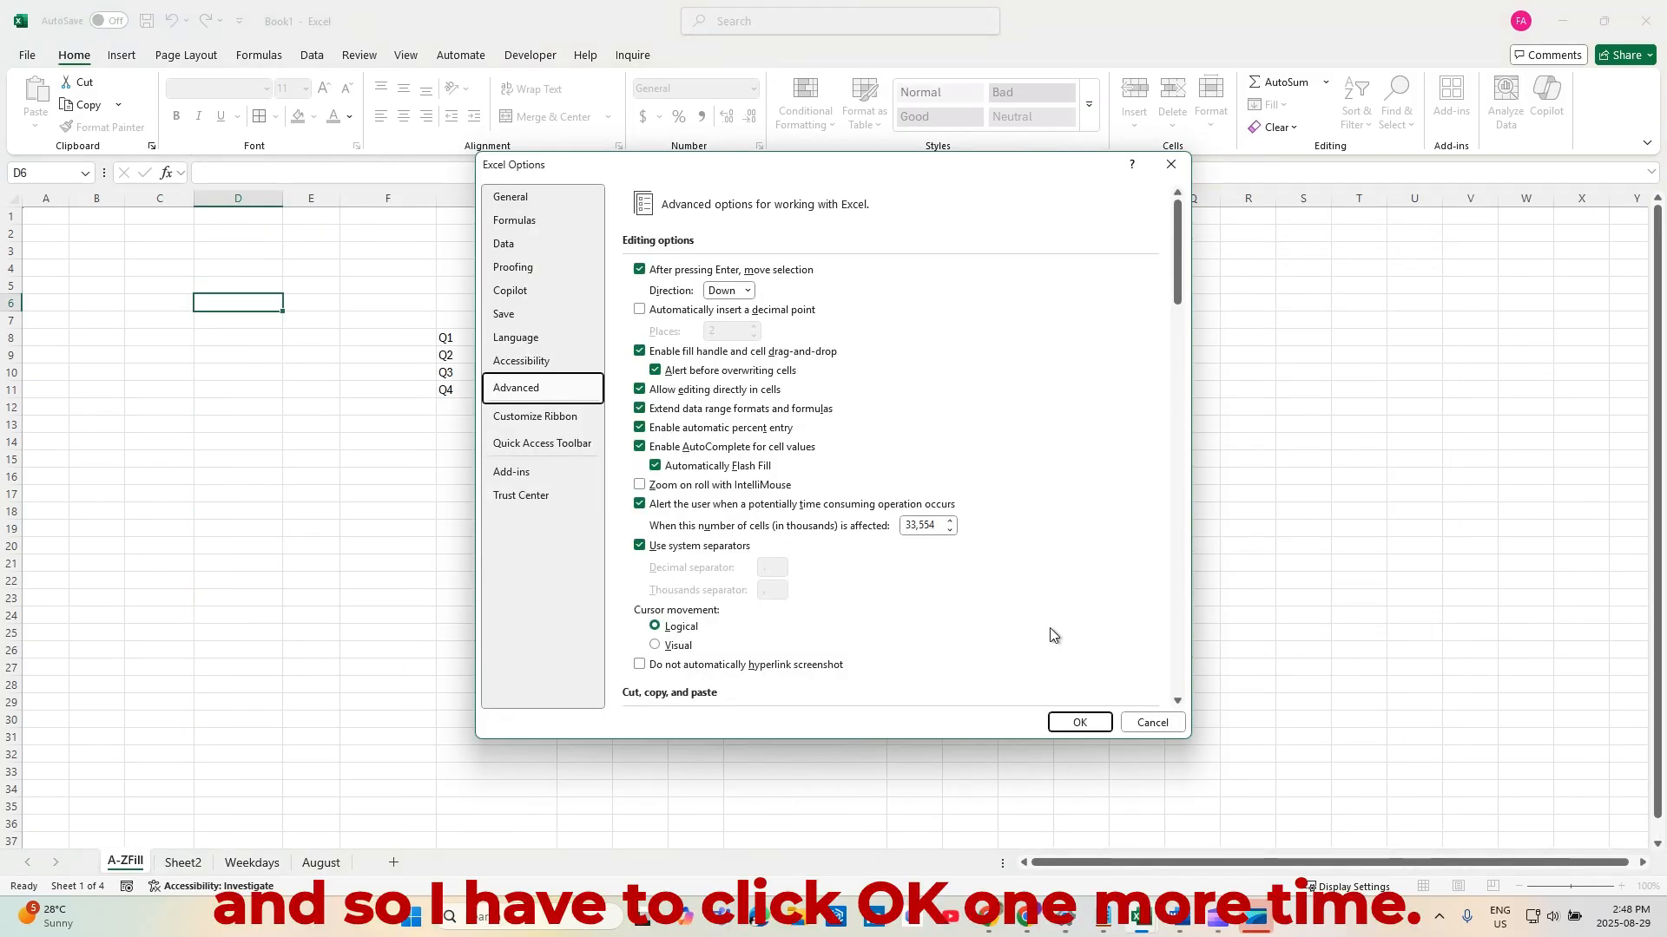
pyautogui.click(1079, 724)
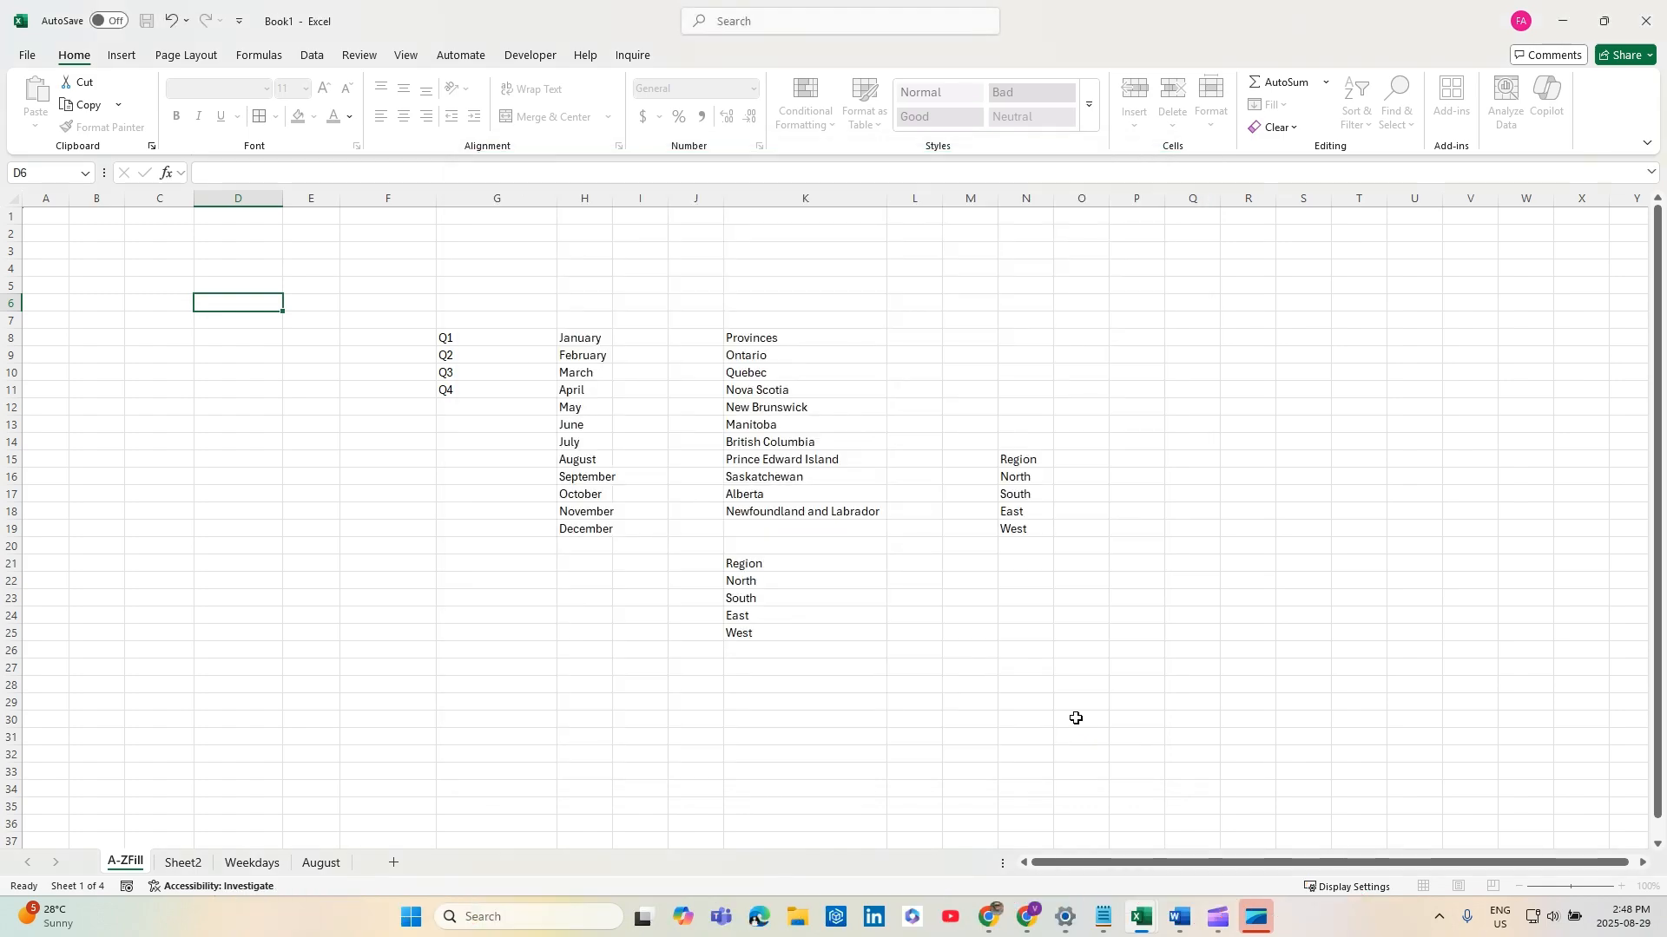
# Enter A in cell E8 and autofill the alphabet list down to Q in E24
pyautogui.click(323, 340)
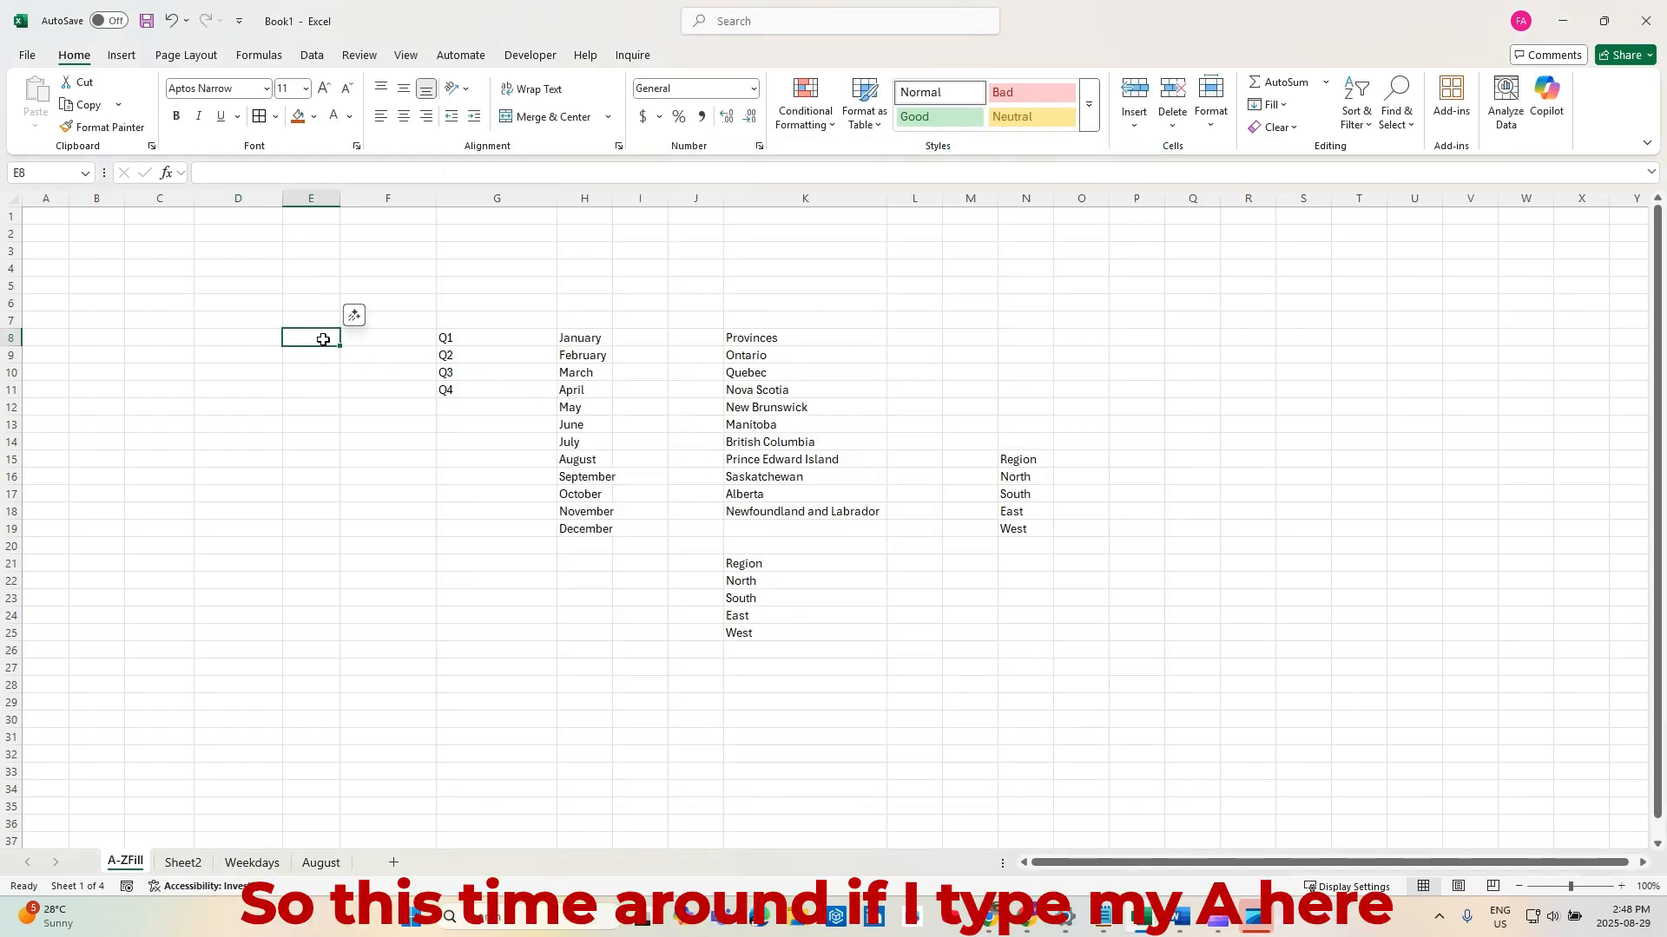
pyautogui.write('A')
pyautogui.press('Return')
pyautogui.click(322, 339)
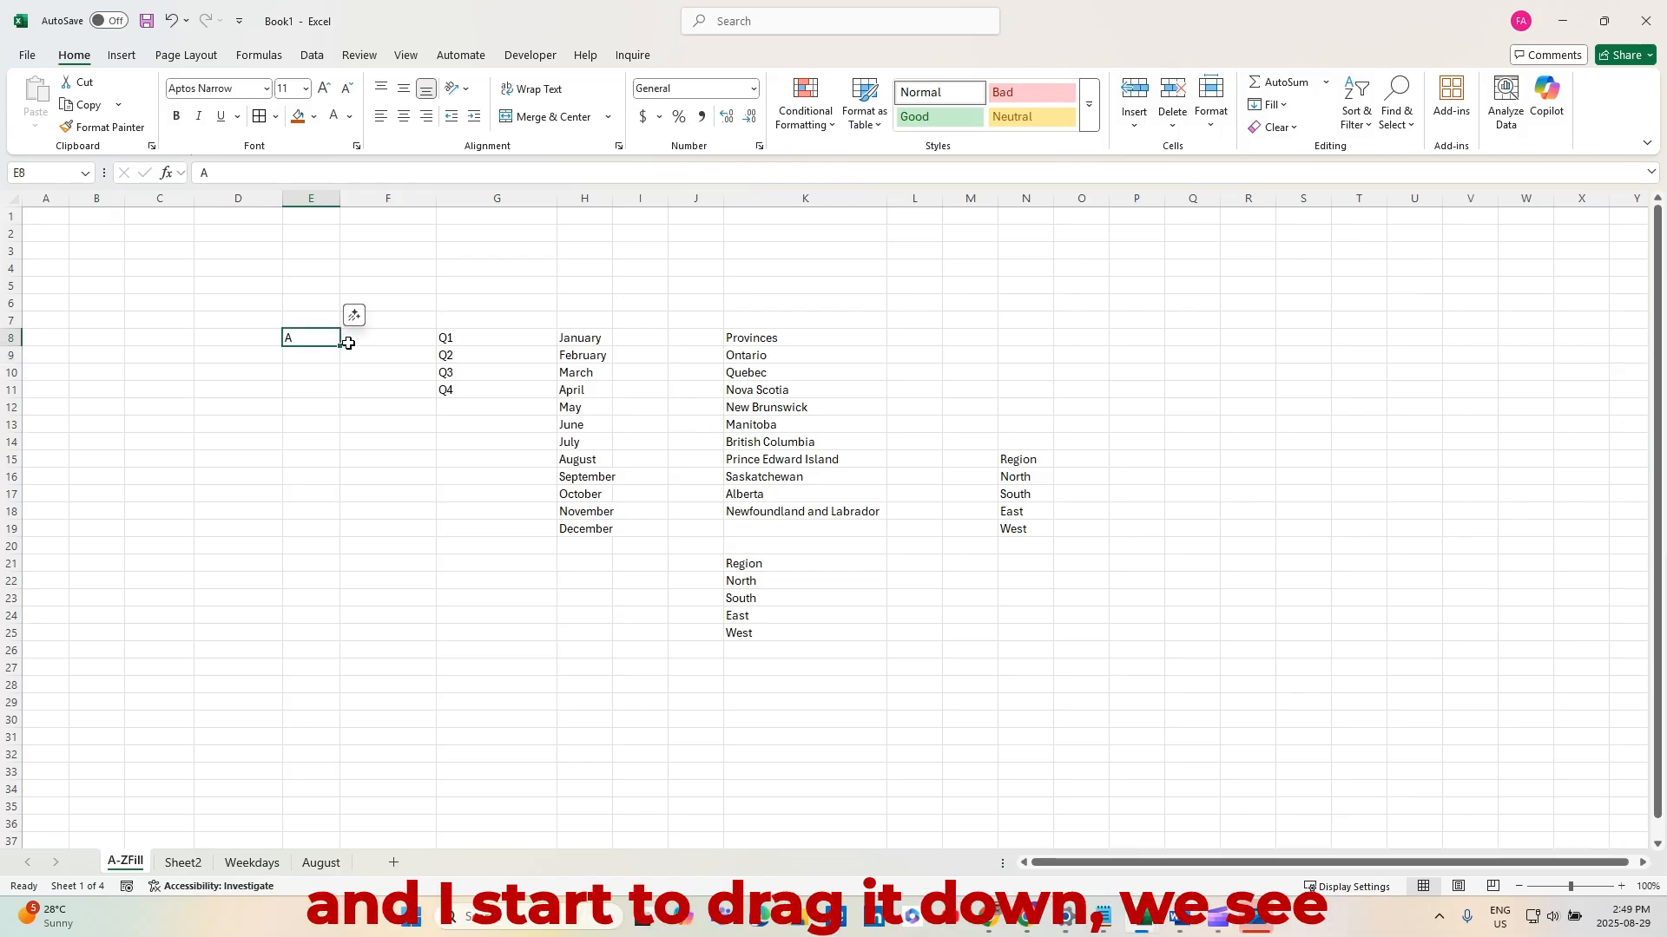
pyautogui.moveTo(342, 346); pyautogui.dragTo(344, 622)
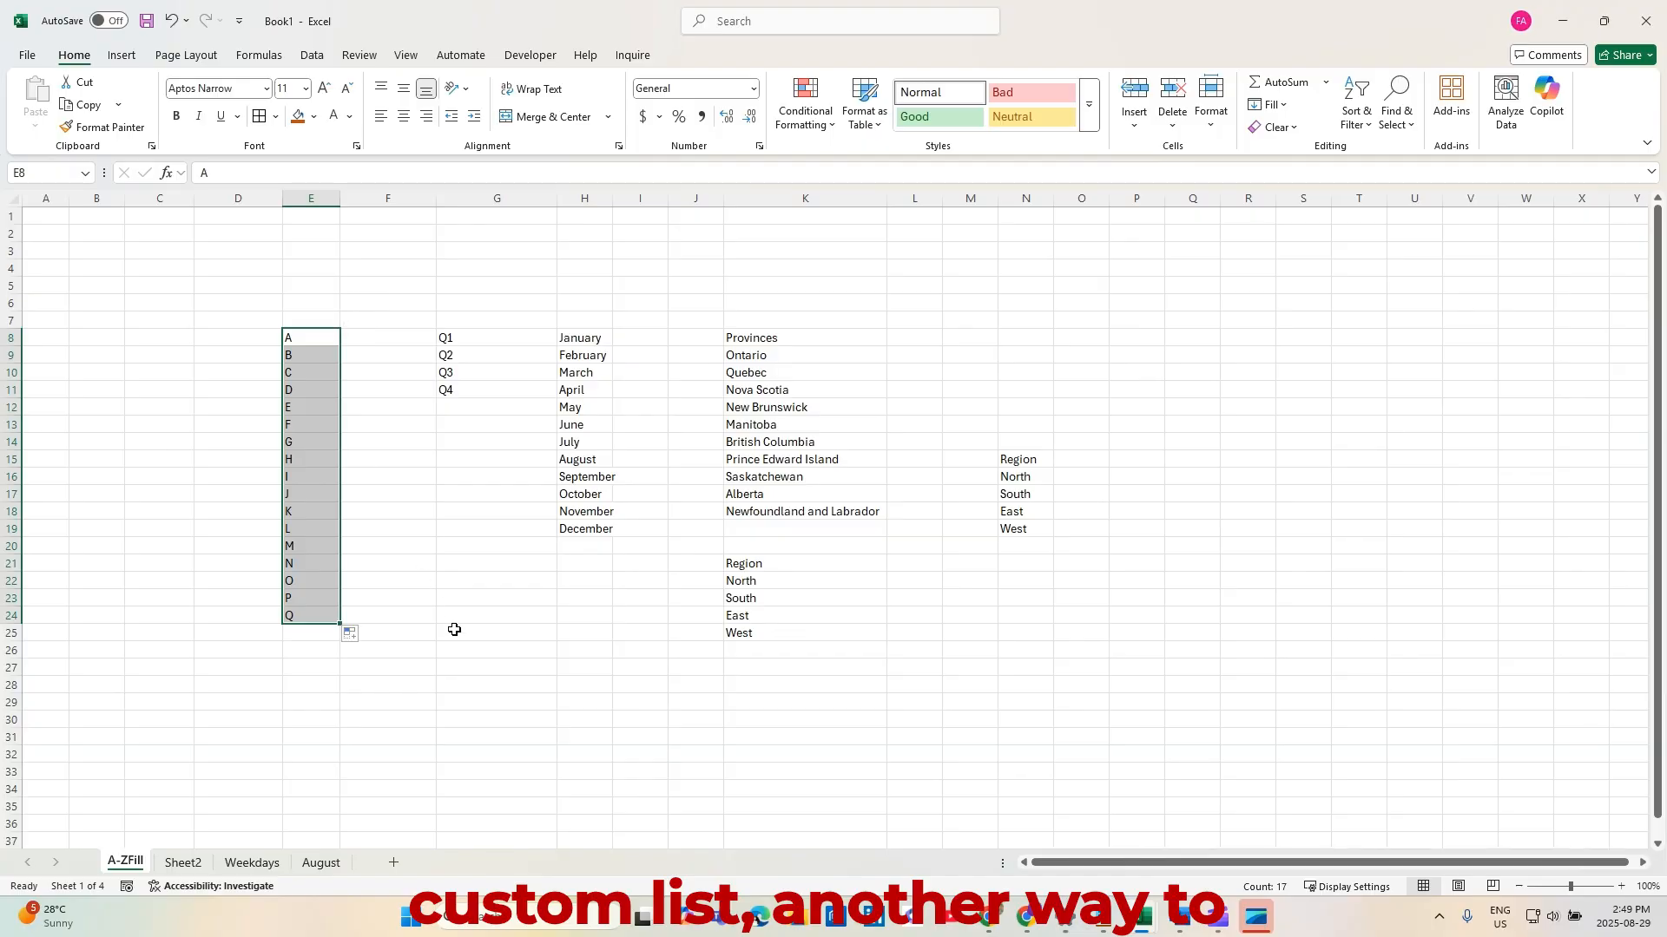
# Enter the formula =SEQUENCE(26,1,65) in cell C8
pyautogui.click(155, 343)
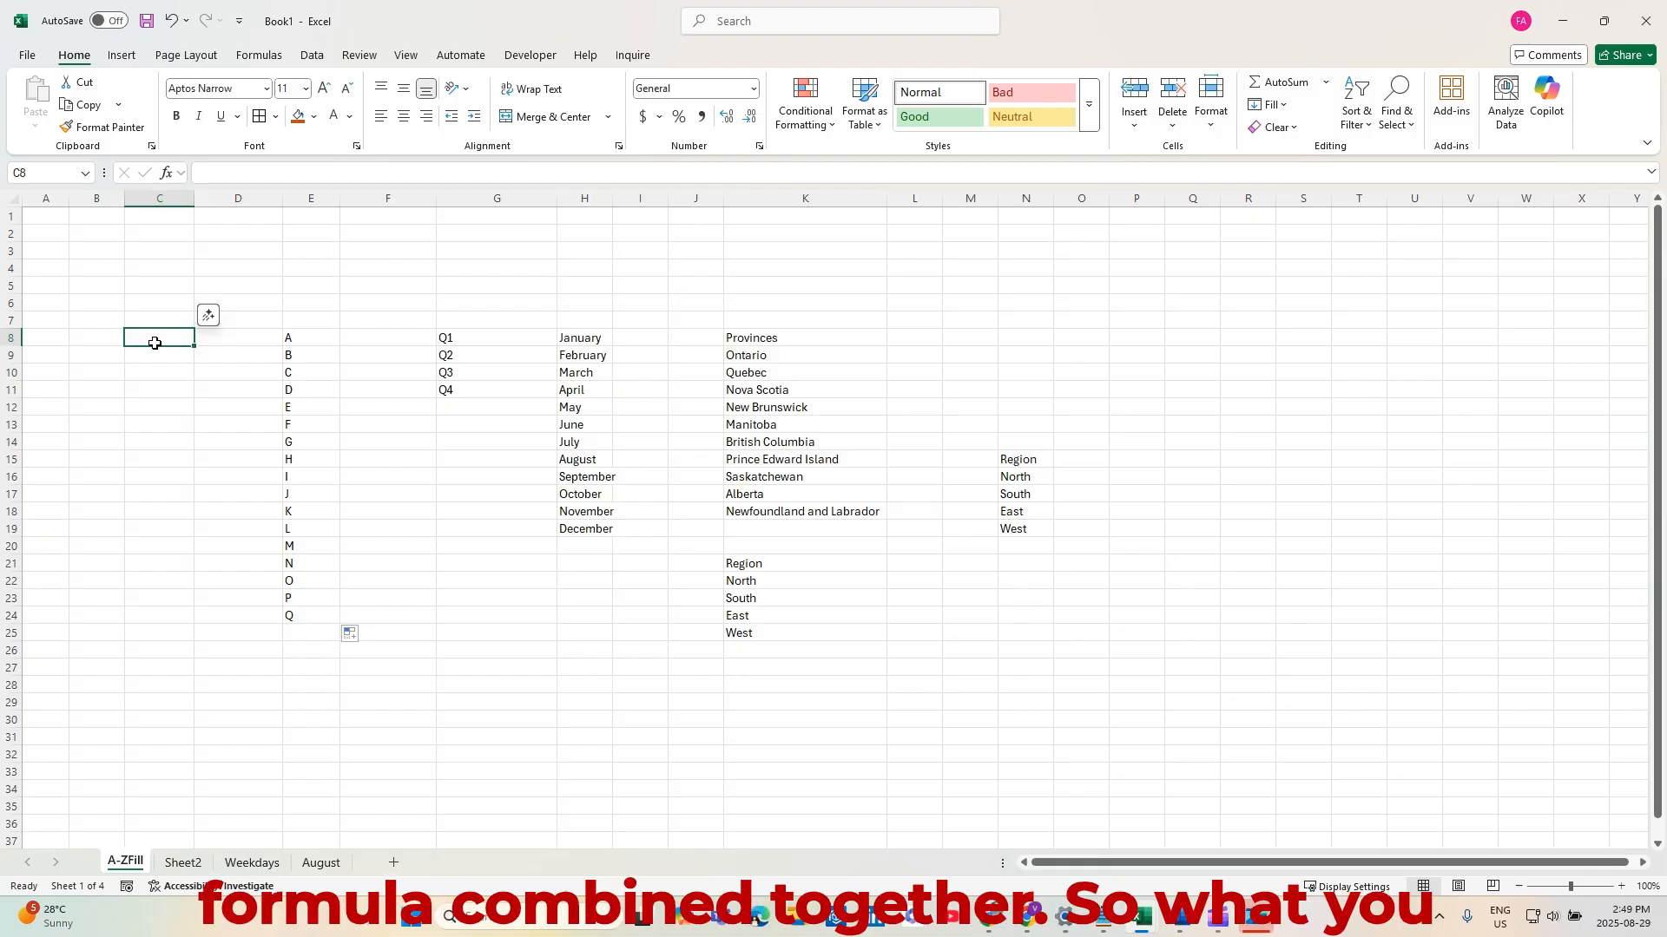
pyautogui.write('=')
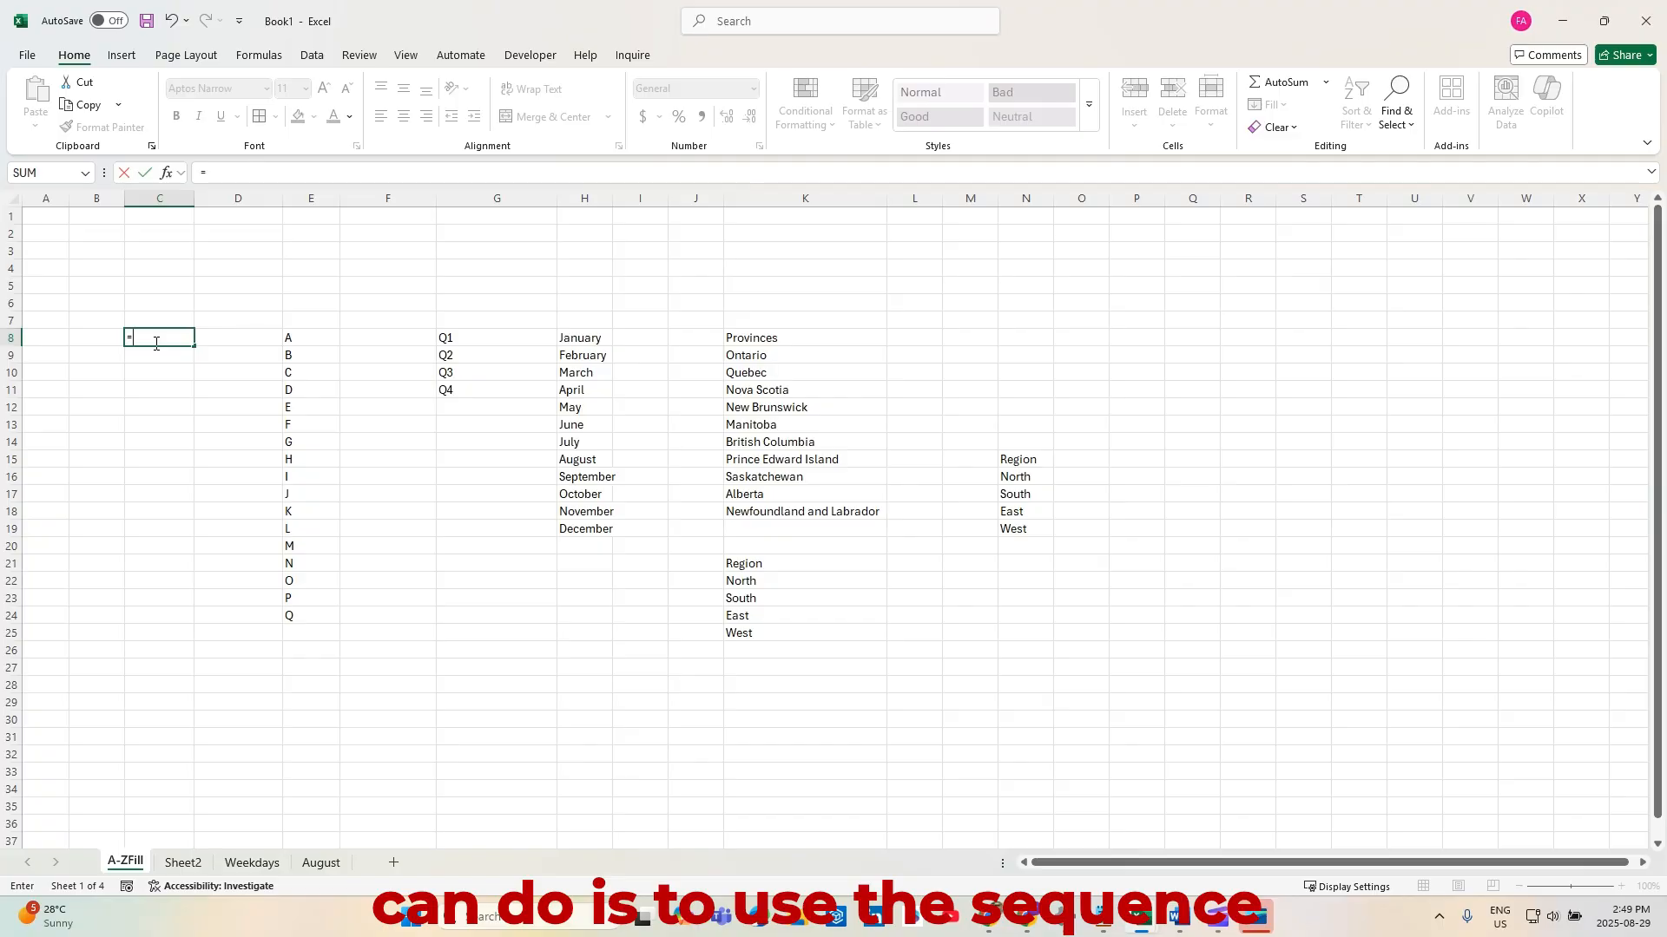
pyautogui.write('se')
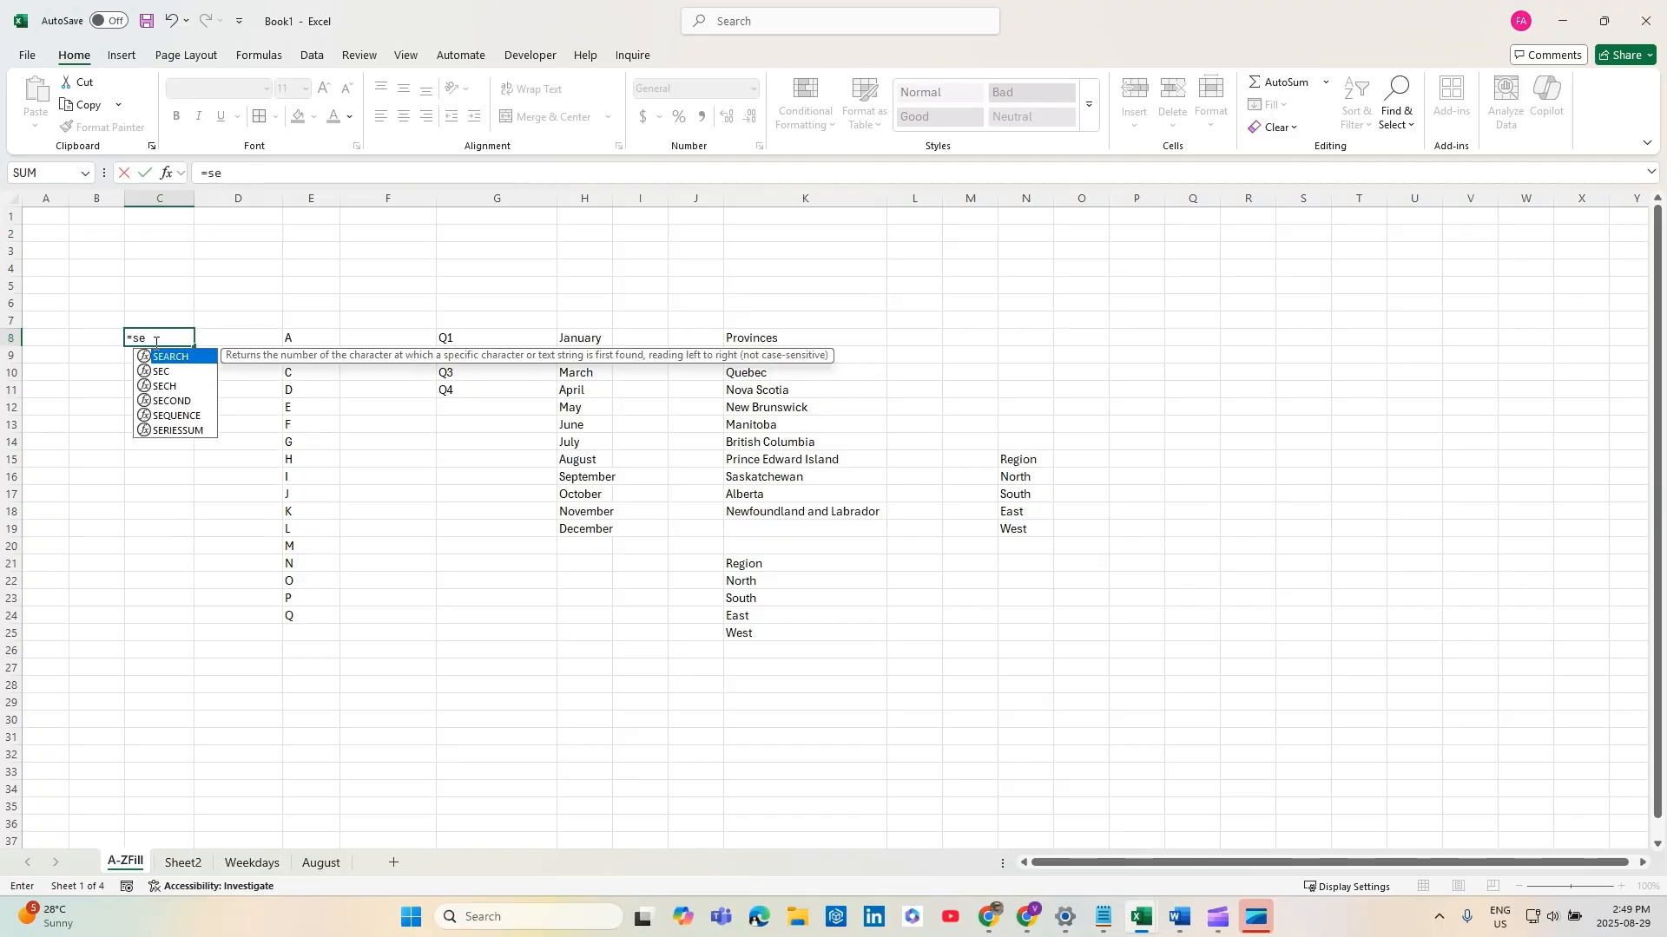
pyautogui.press('Down')
pyautogui.press('Down')
pyautogui.press('Down')
pyautogui.press('Down')
pyautogui.press('Tab')
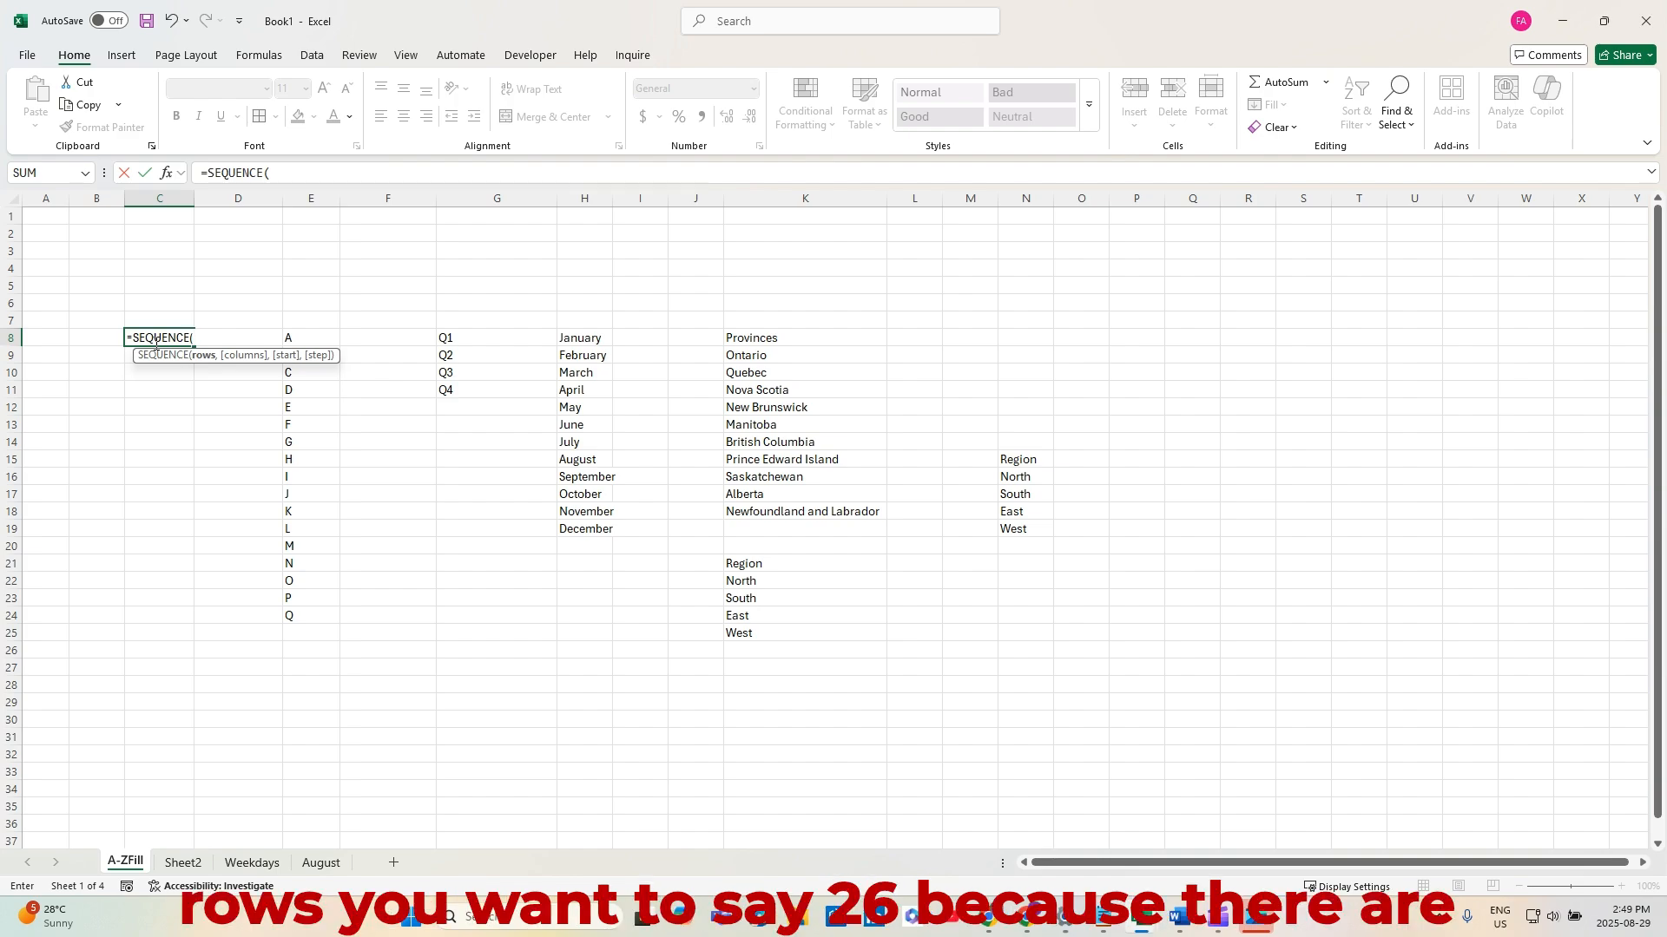
pyautogui.write('26')
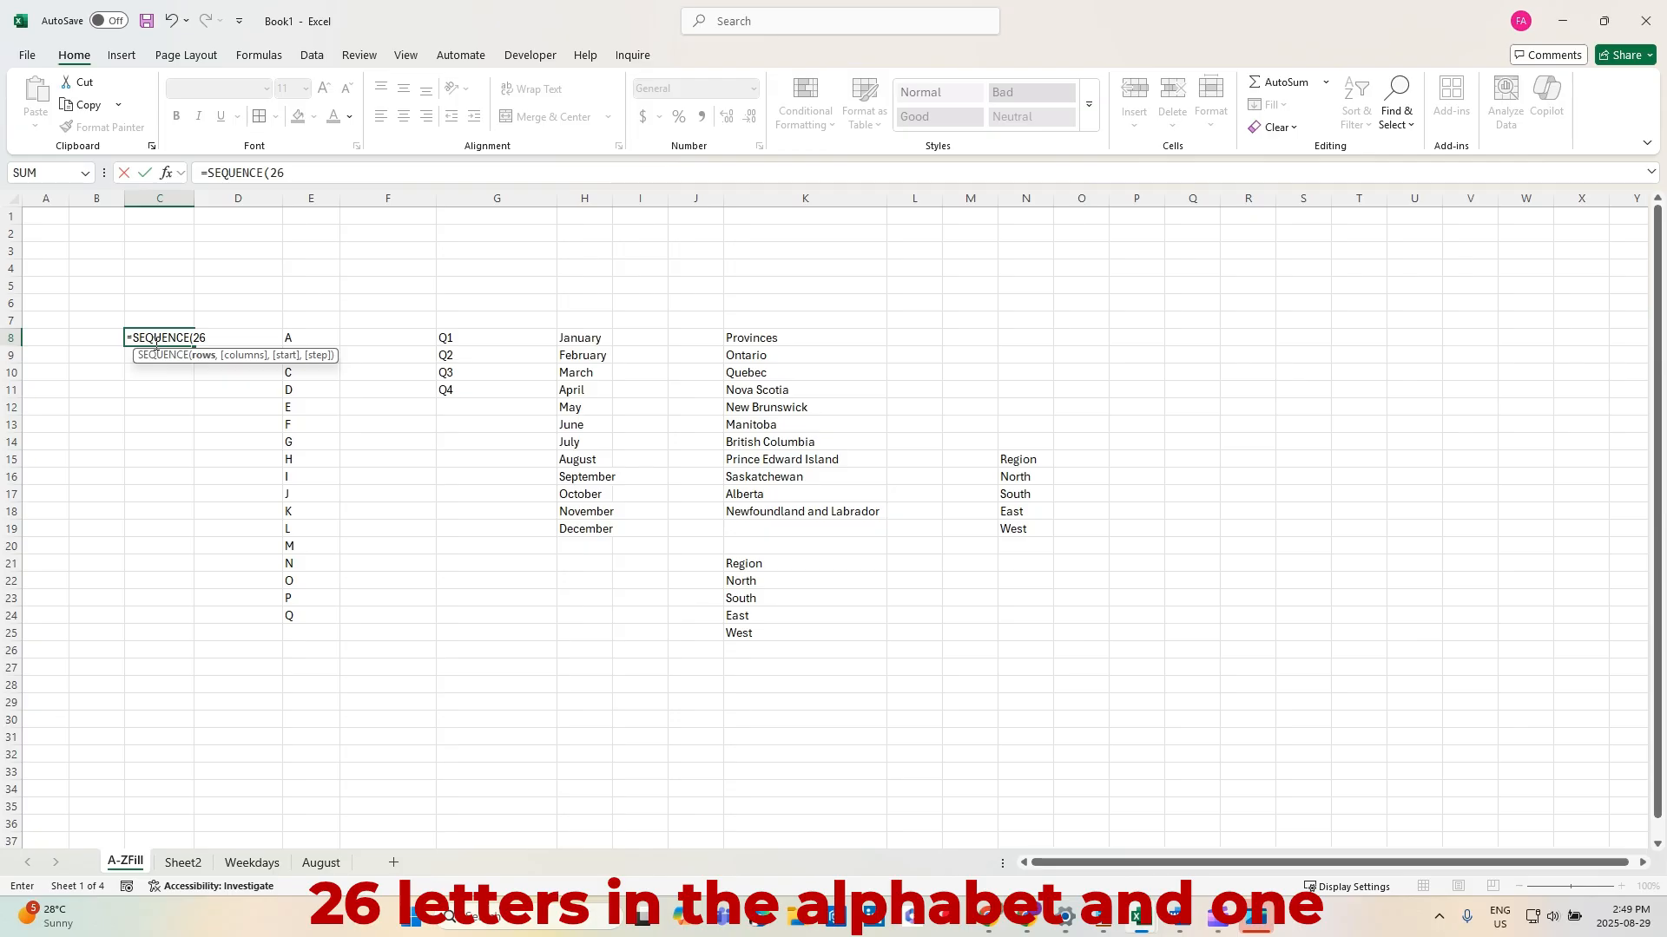
pyautogui.write(',1,65')
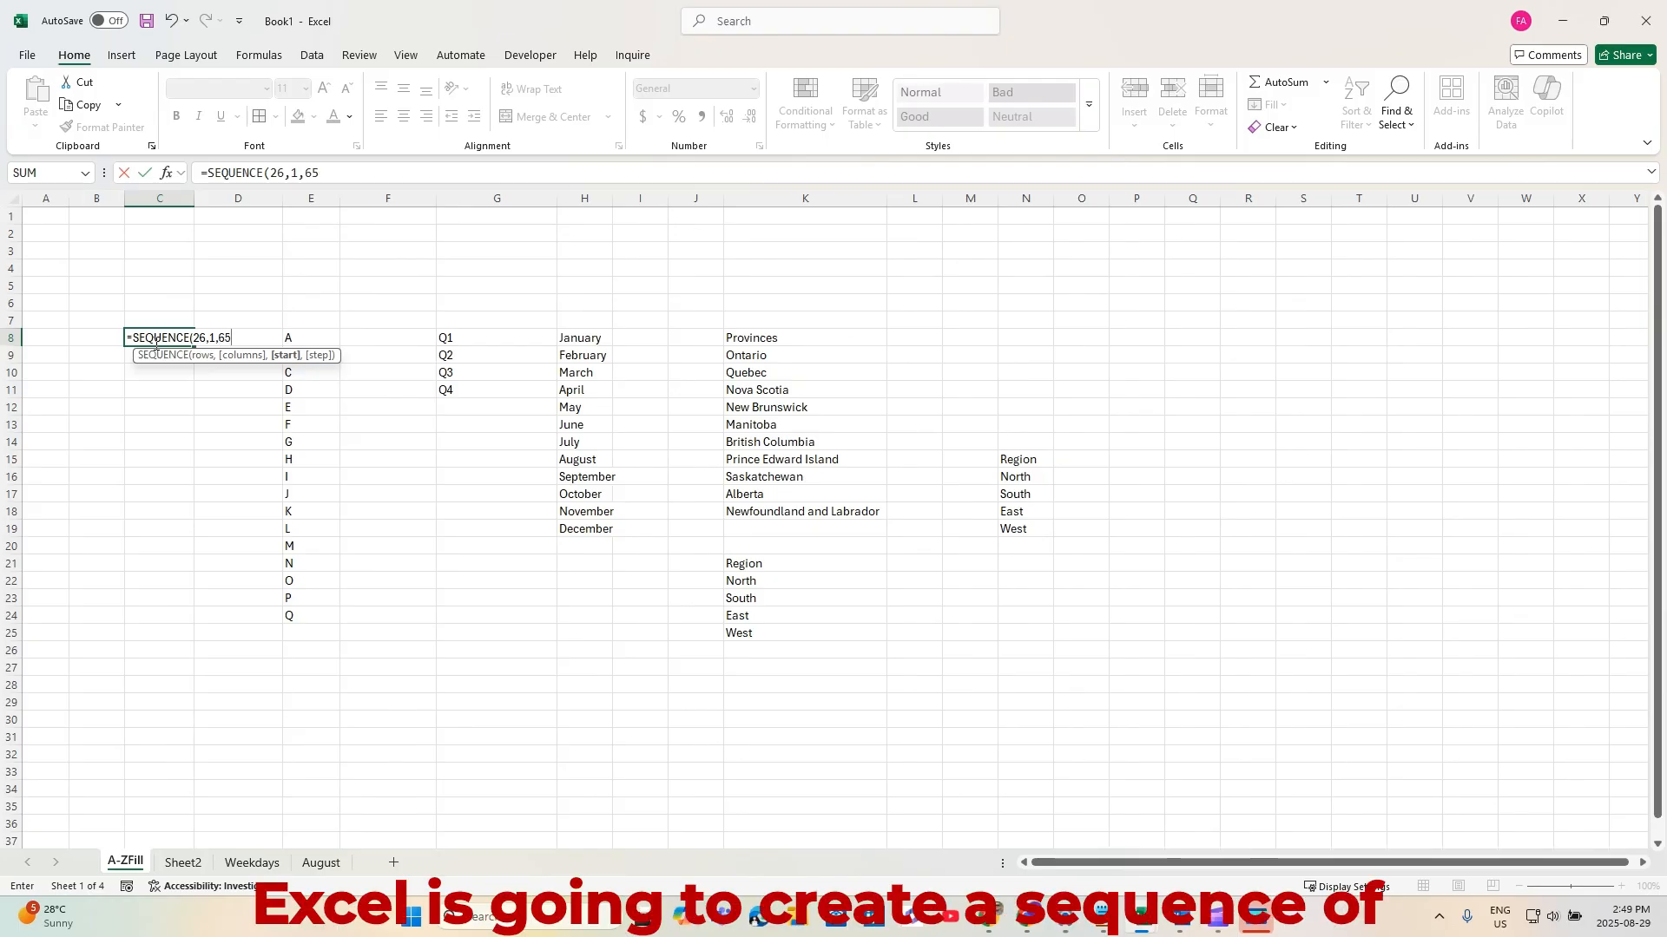
pyautogui.write(')')
pyautogui.press('Return')
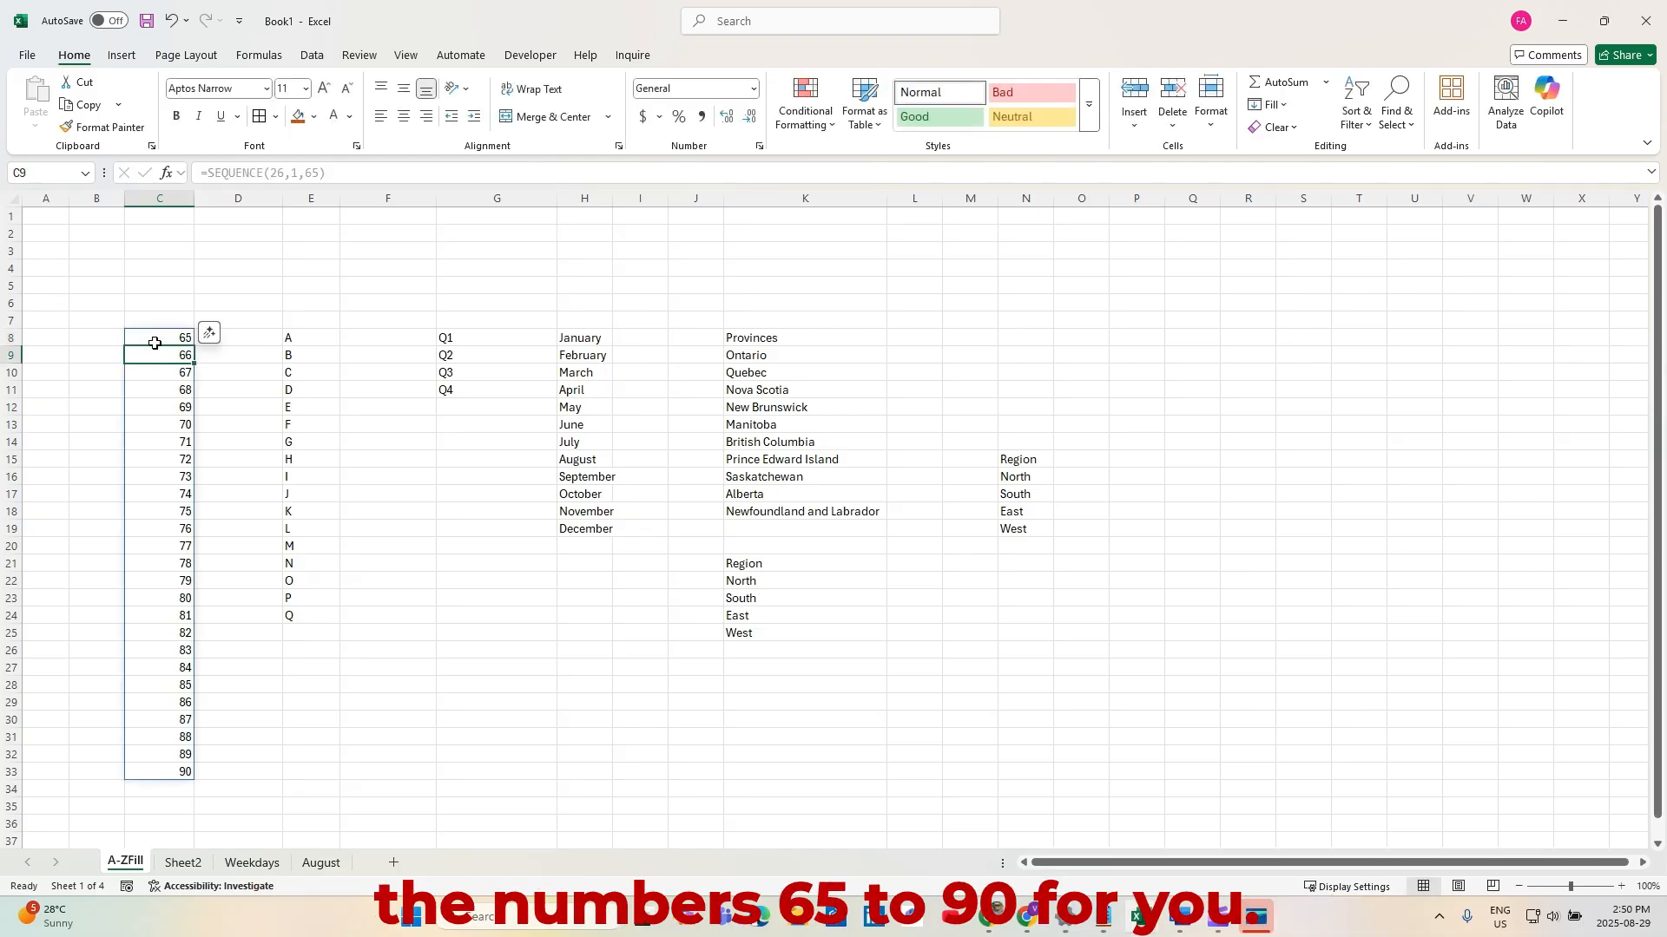
# Wrap the C8 formula in CHAR so that it reads =CHAR(SEQUENCE(26,1,65))
pyautogui.click(158, 336)
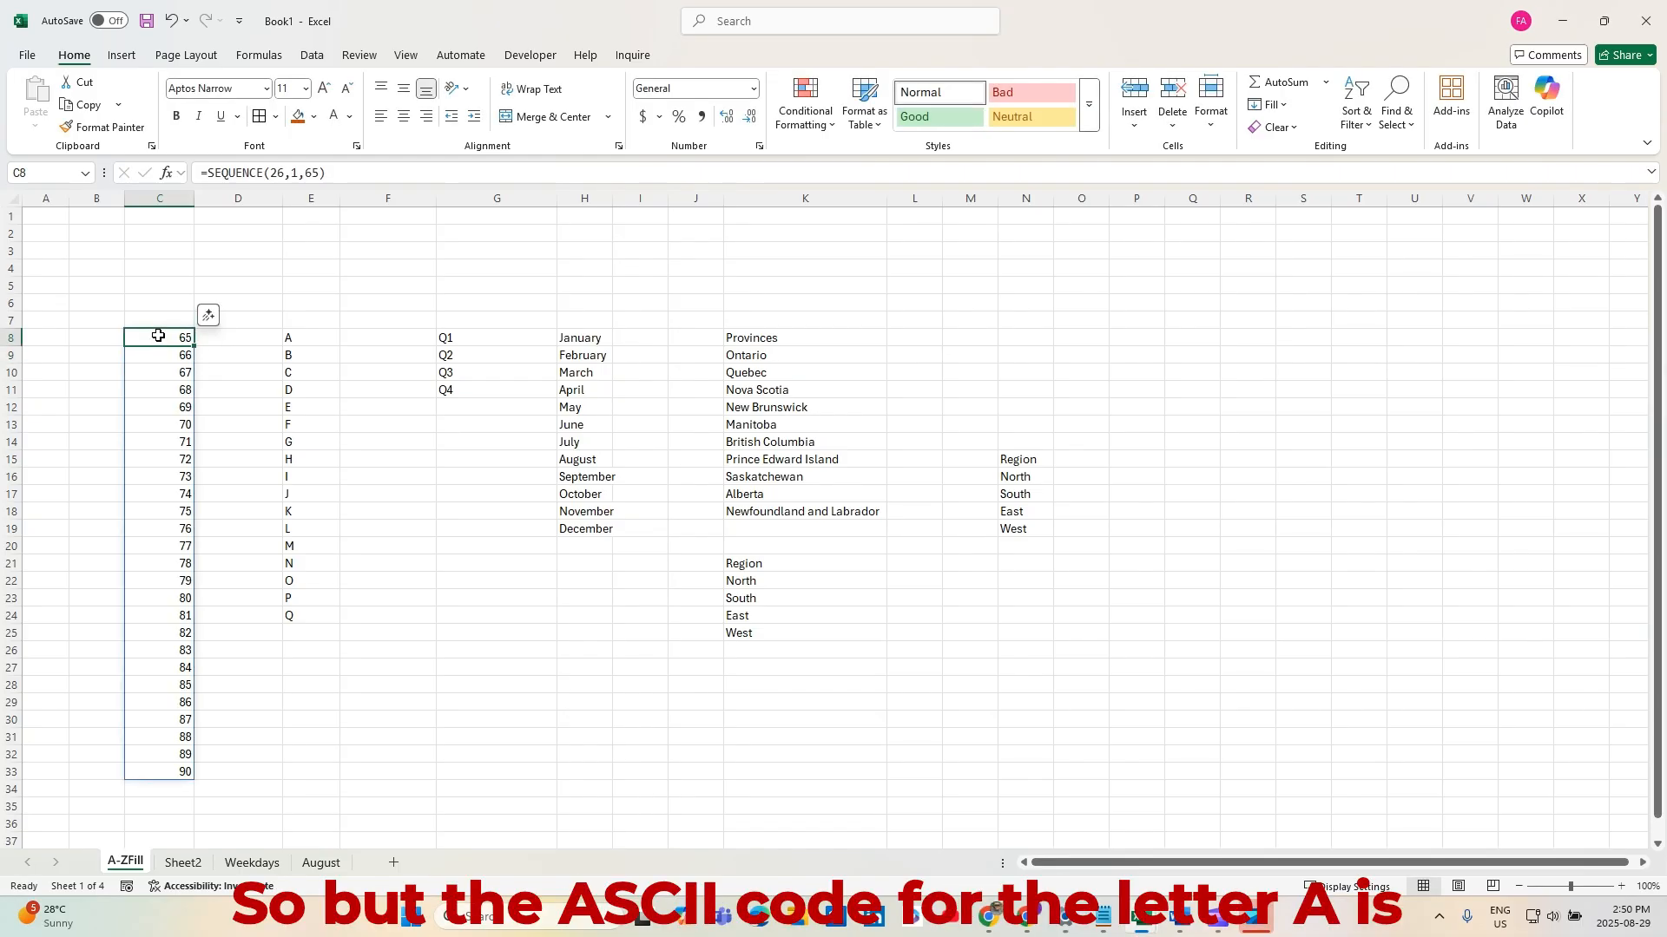
pyautogui.click(213, 174)
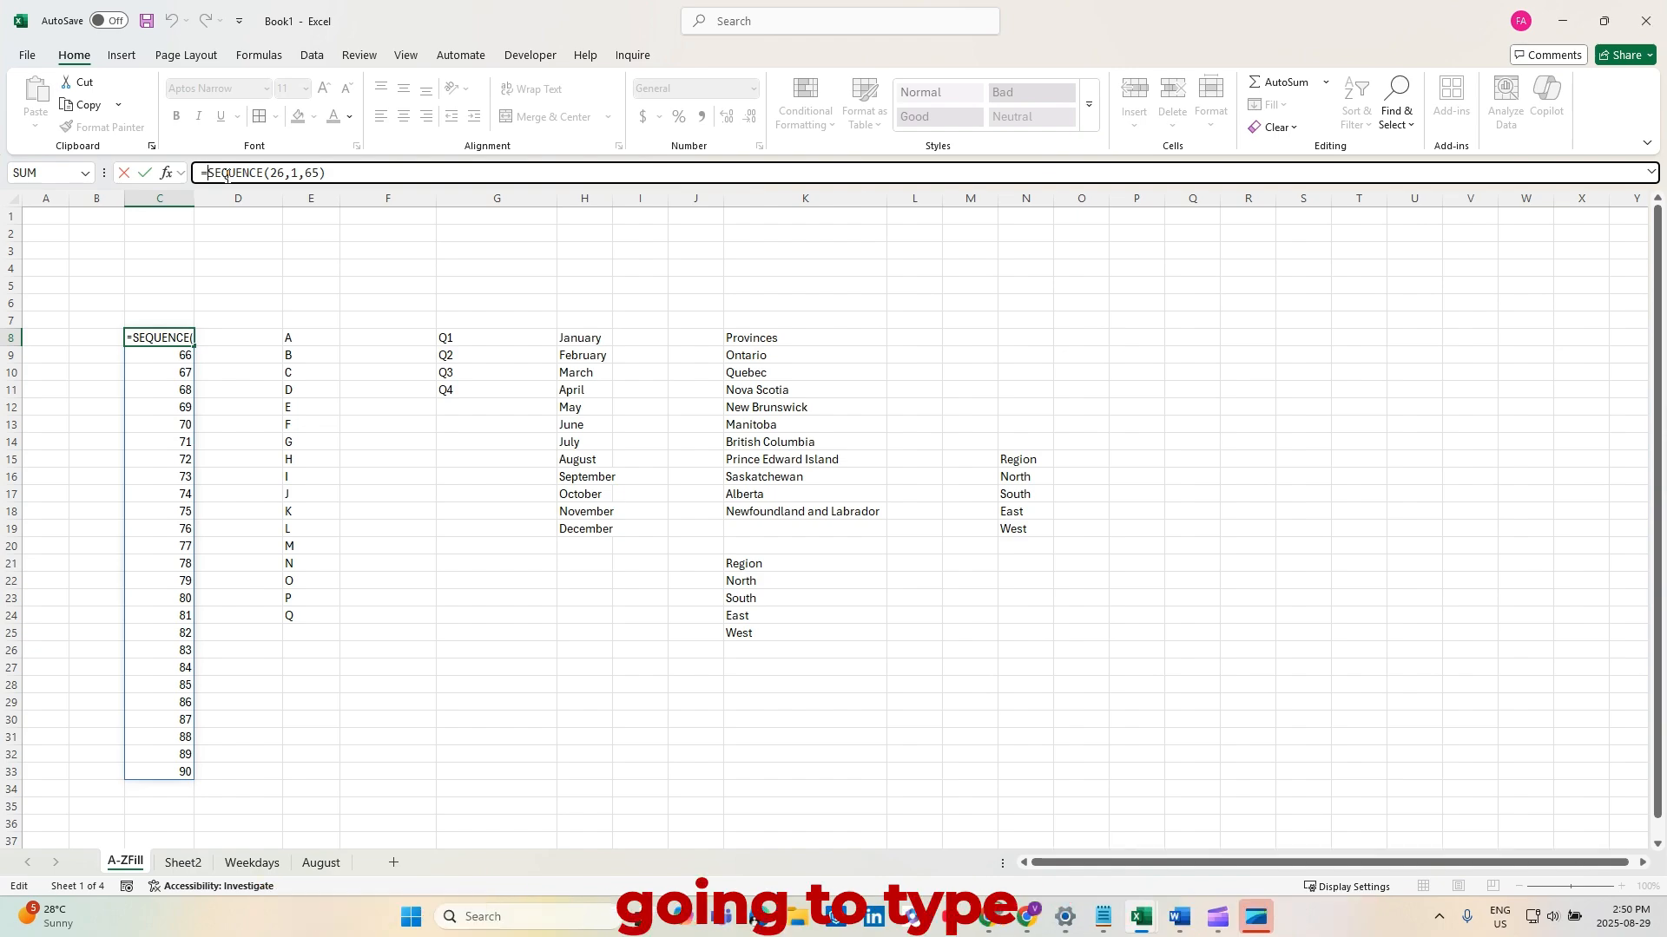
pyautogui.write('Cha')
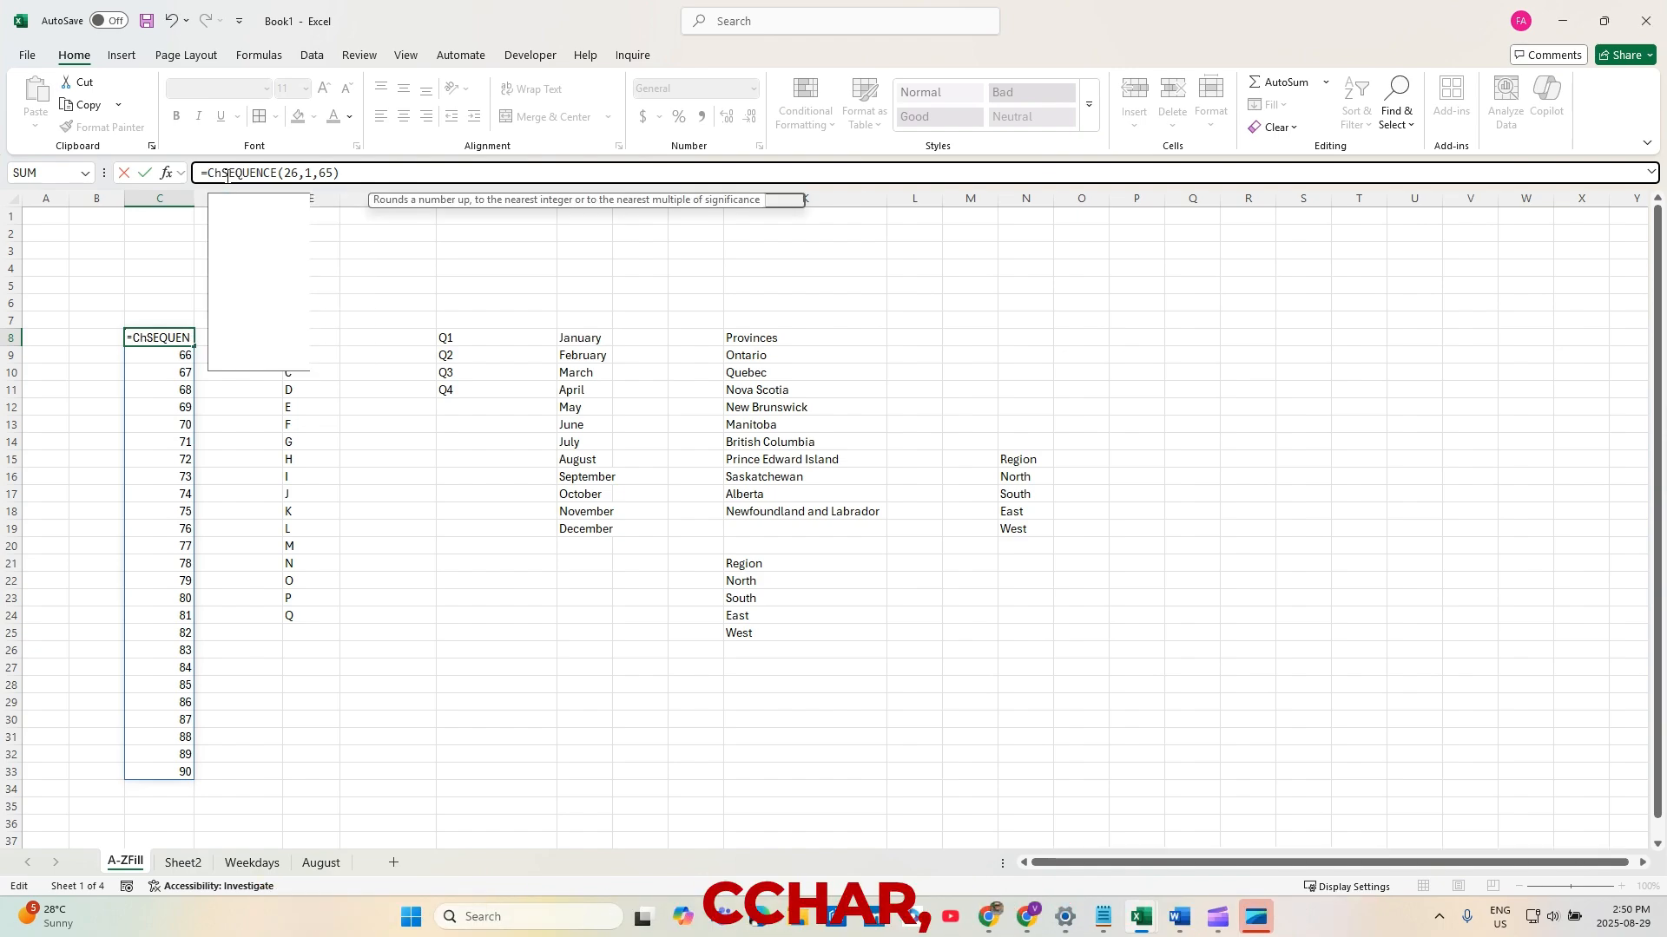
pyautogui.press('Tab')
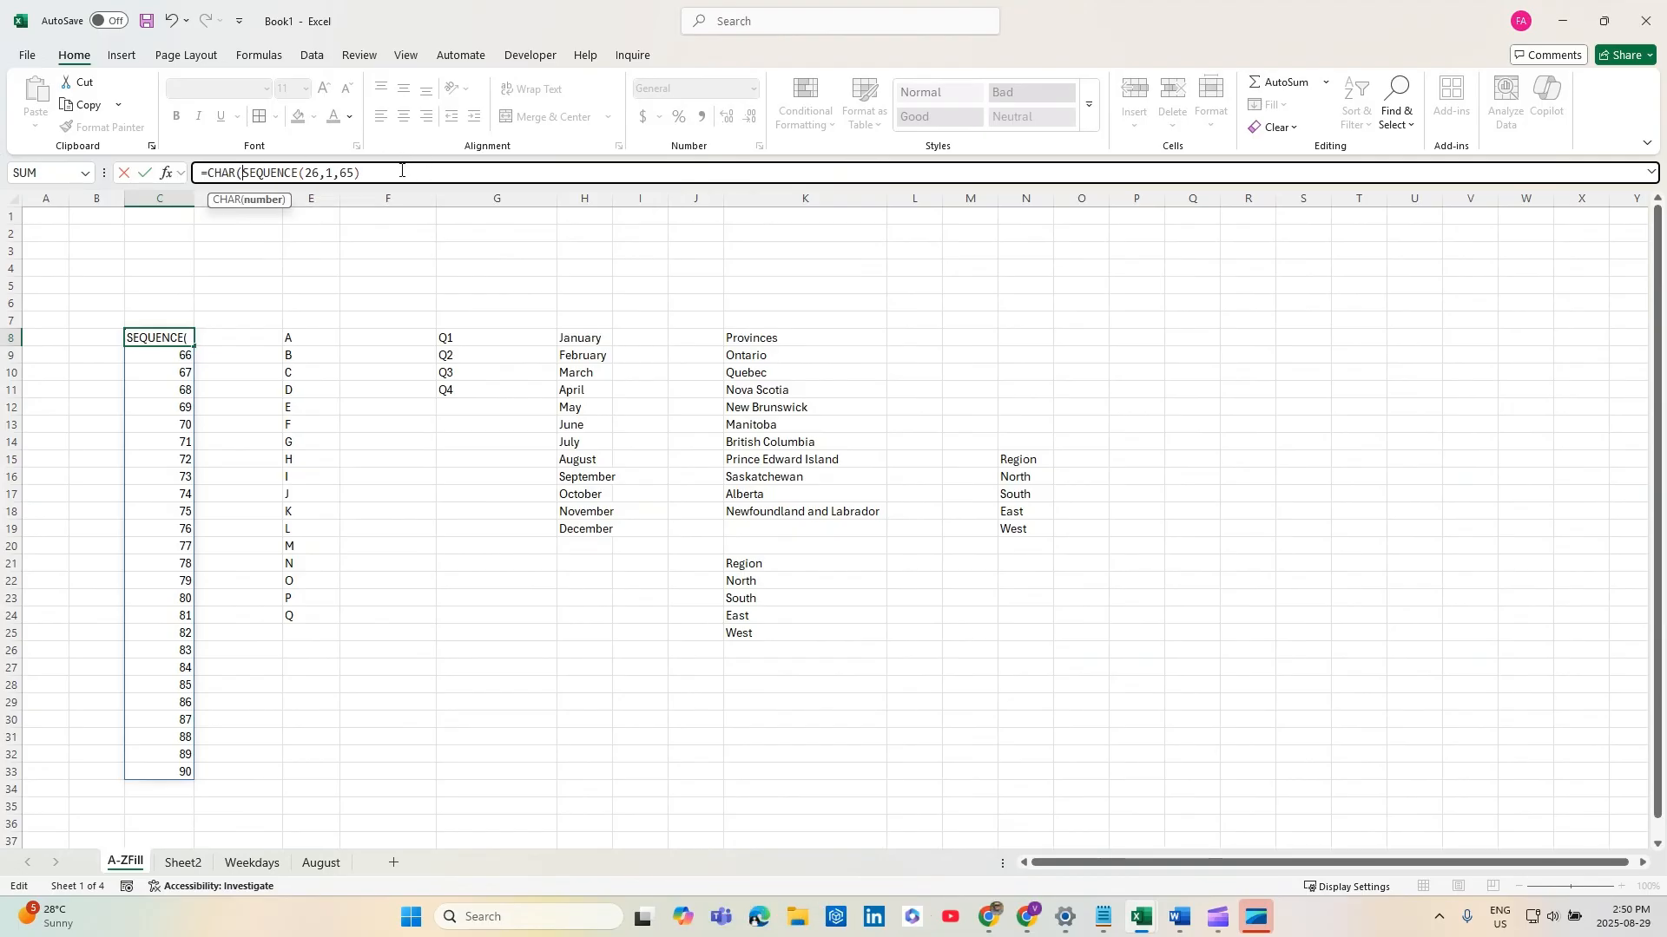
pyautogui.click(398, 170)
pyautogui.write(')')
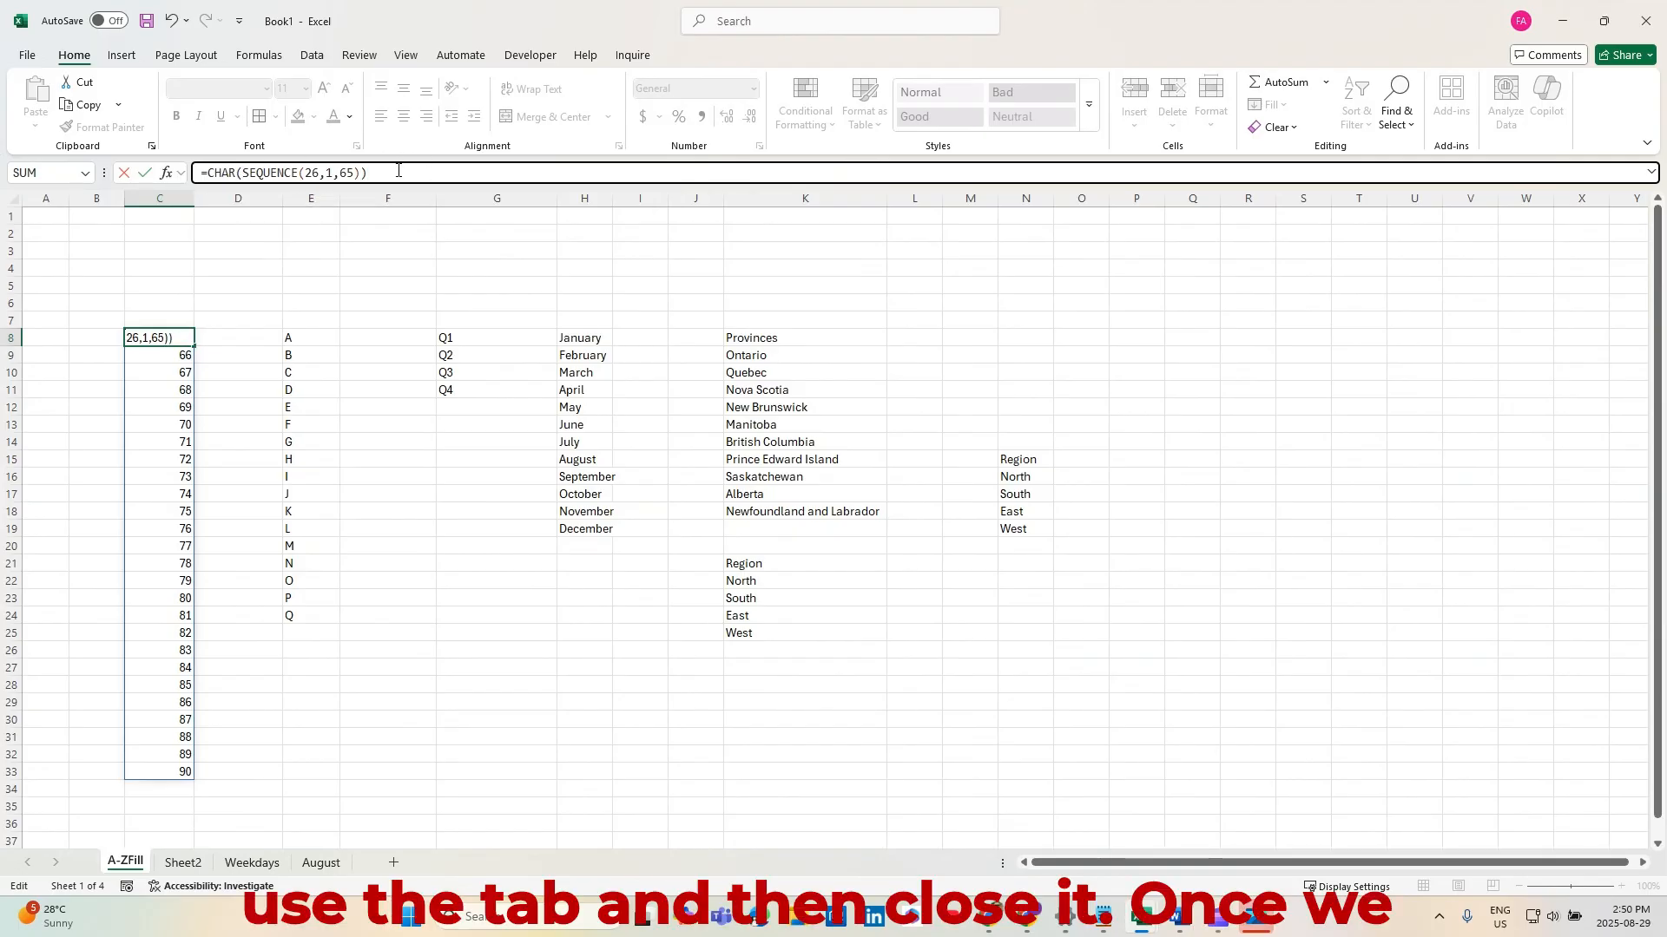
pyautogui.press('Return')
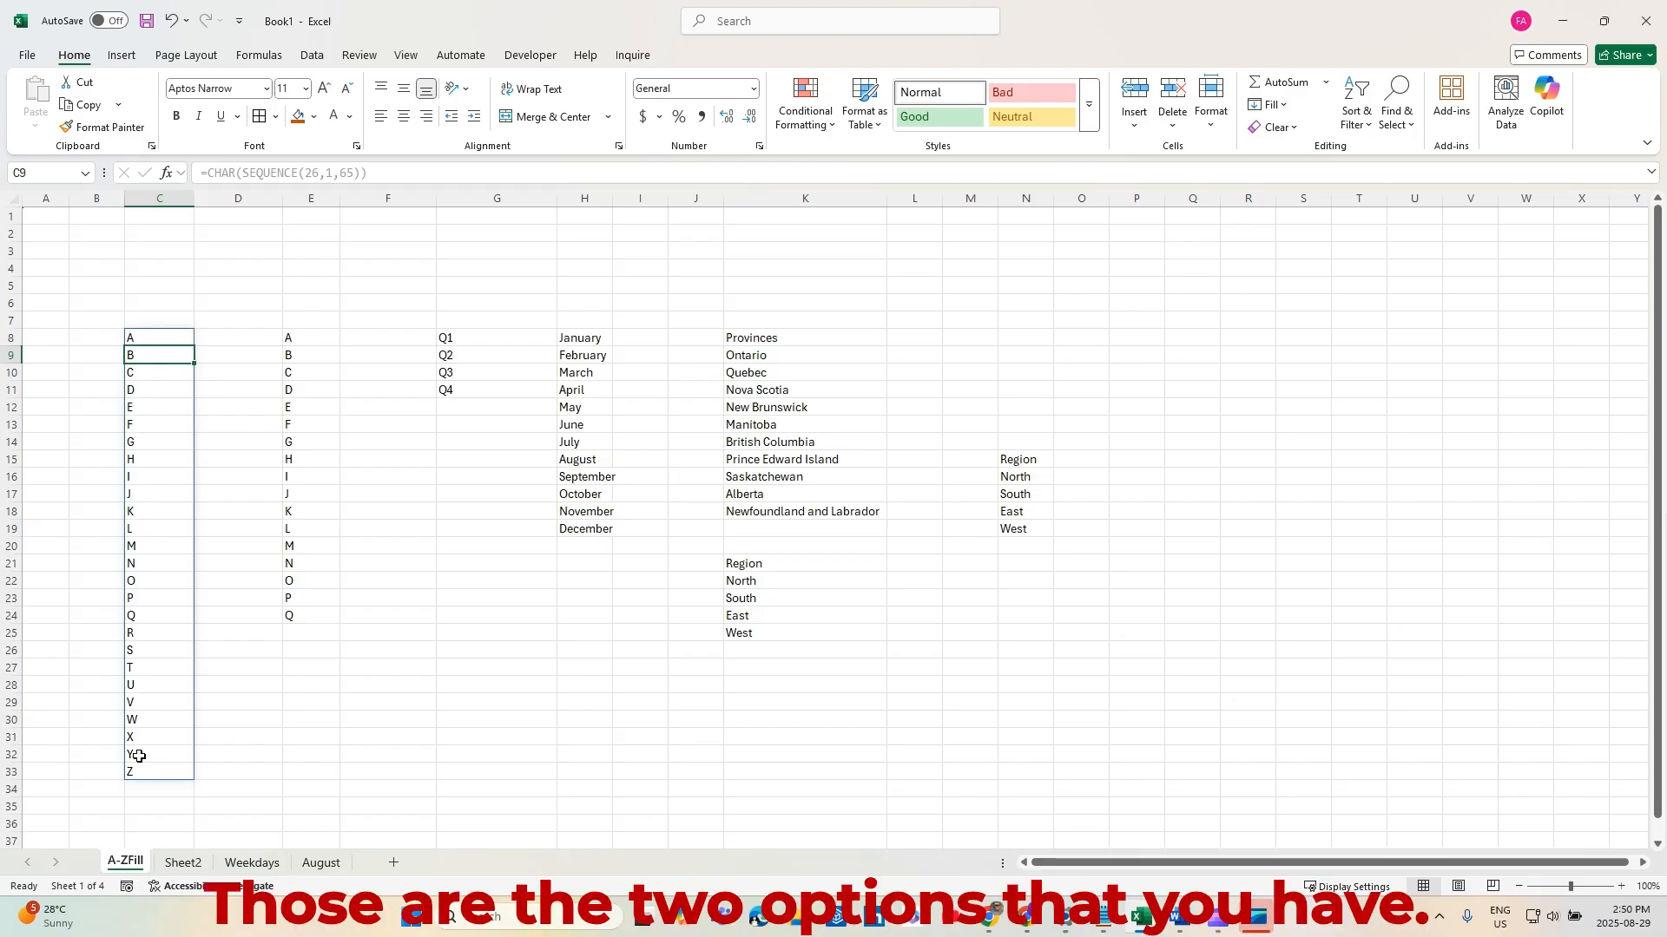
# Enter the date 2025-1-1 in cell A3 of the Weekdays sheet
pyautogui.click(248, 863)
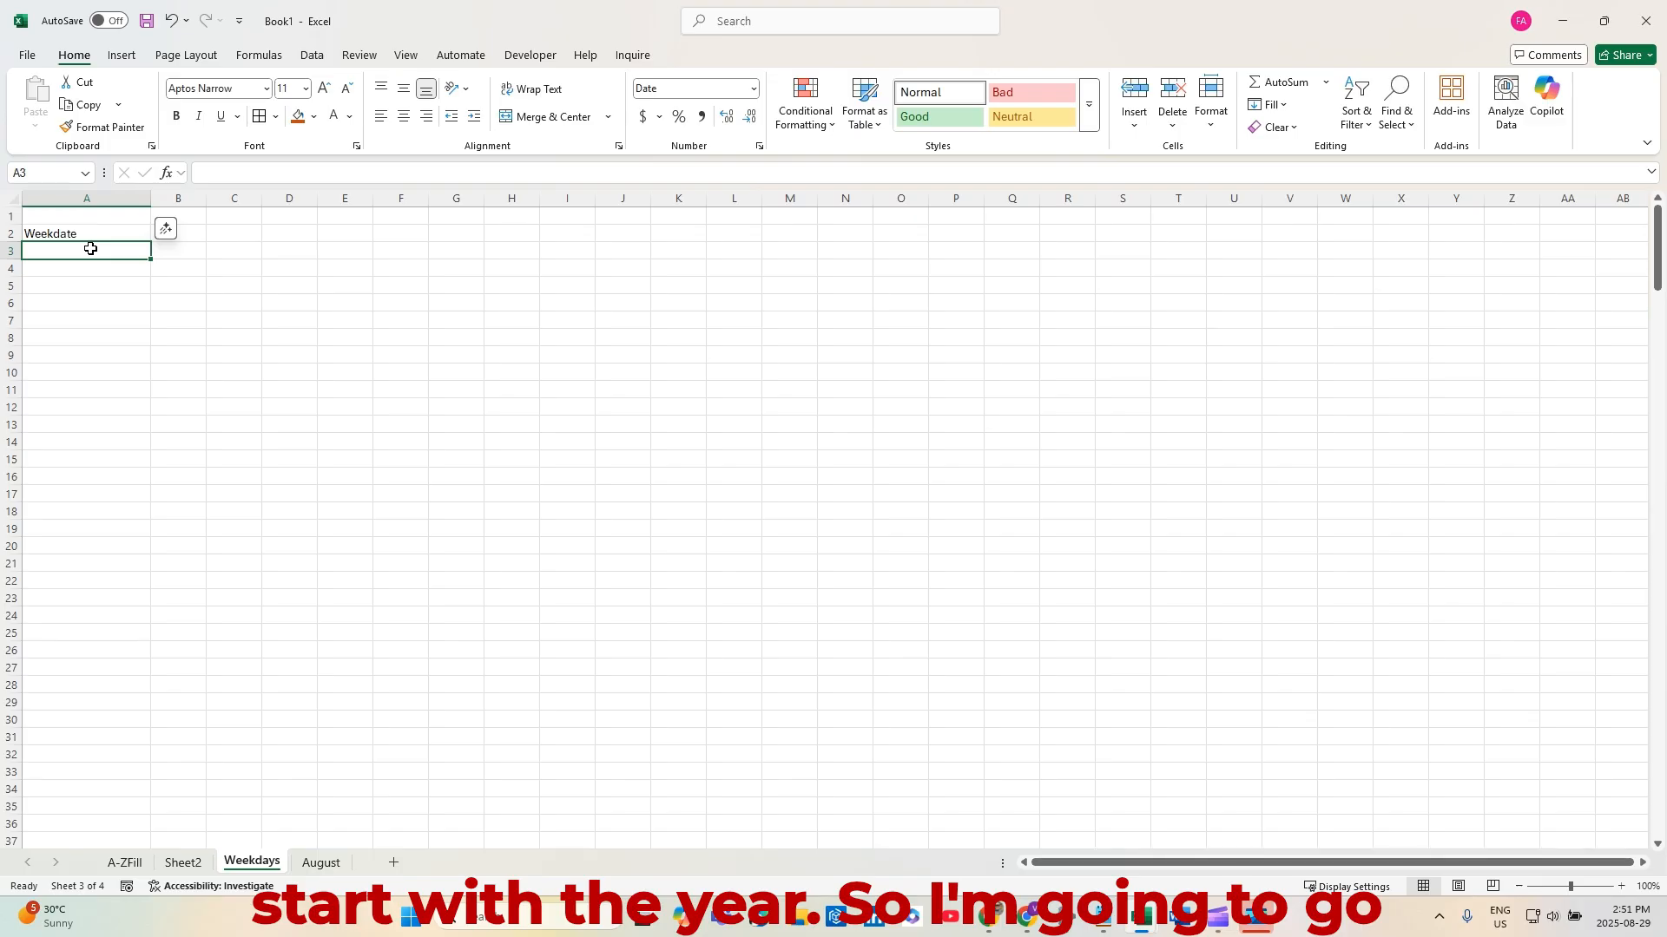
pyautogui.write('2025-1-1')
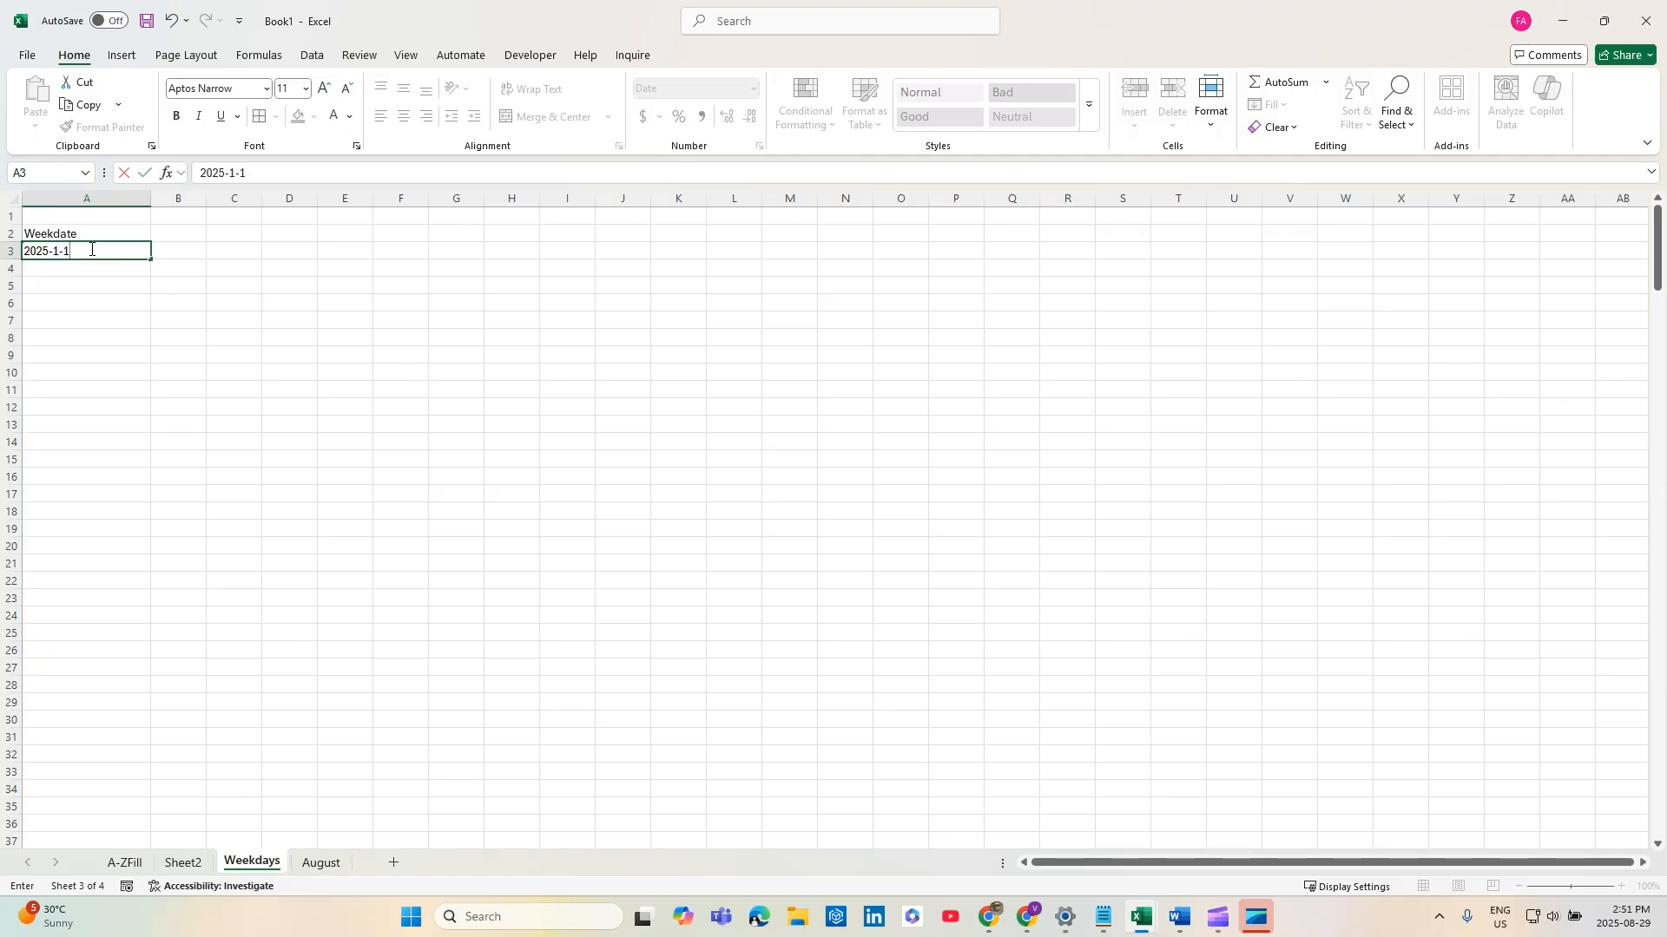
pyautogui.press('Return')
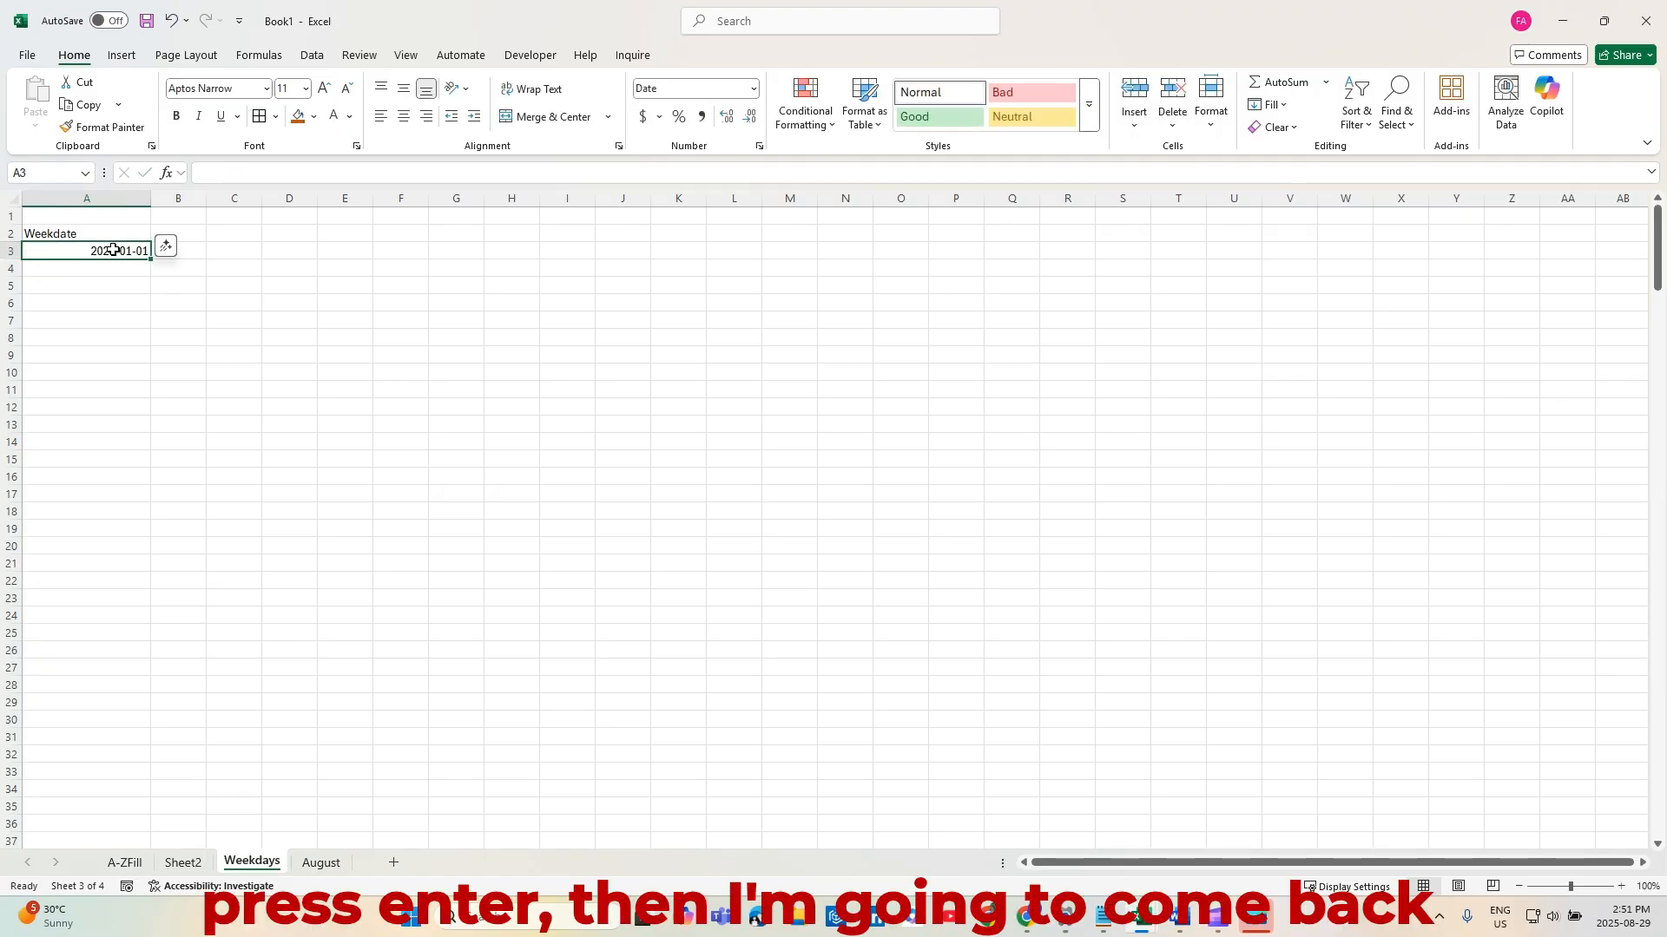
# Set up a series fill from A3 that runs in columns, with type Date and date unit Weekday
pyautogui.click(1282, 106)
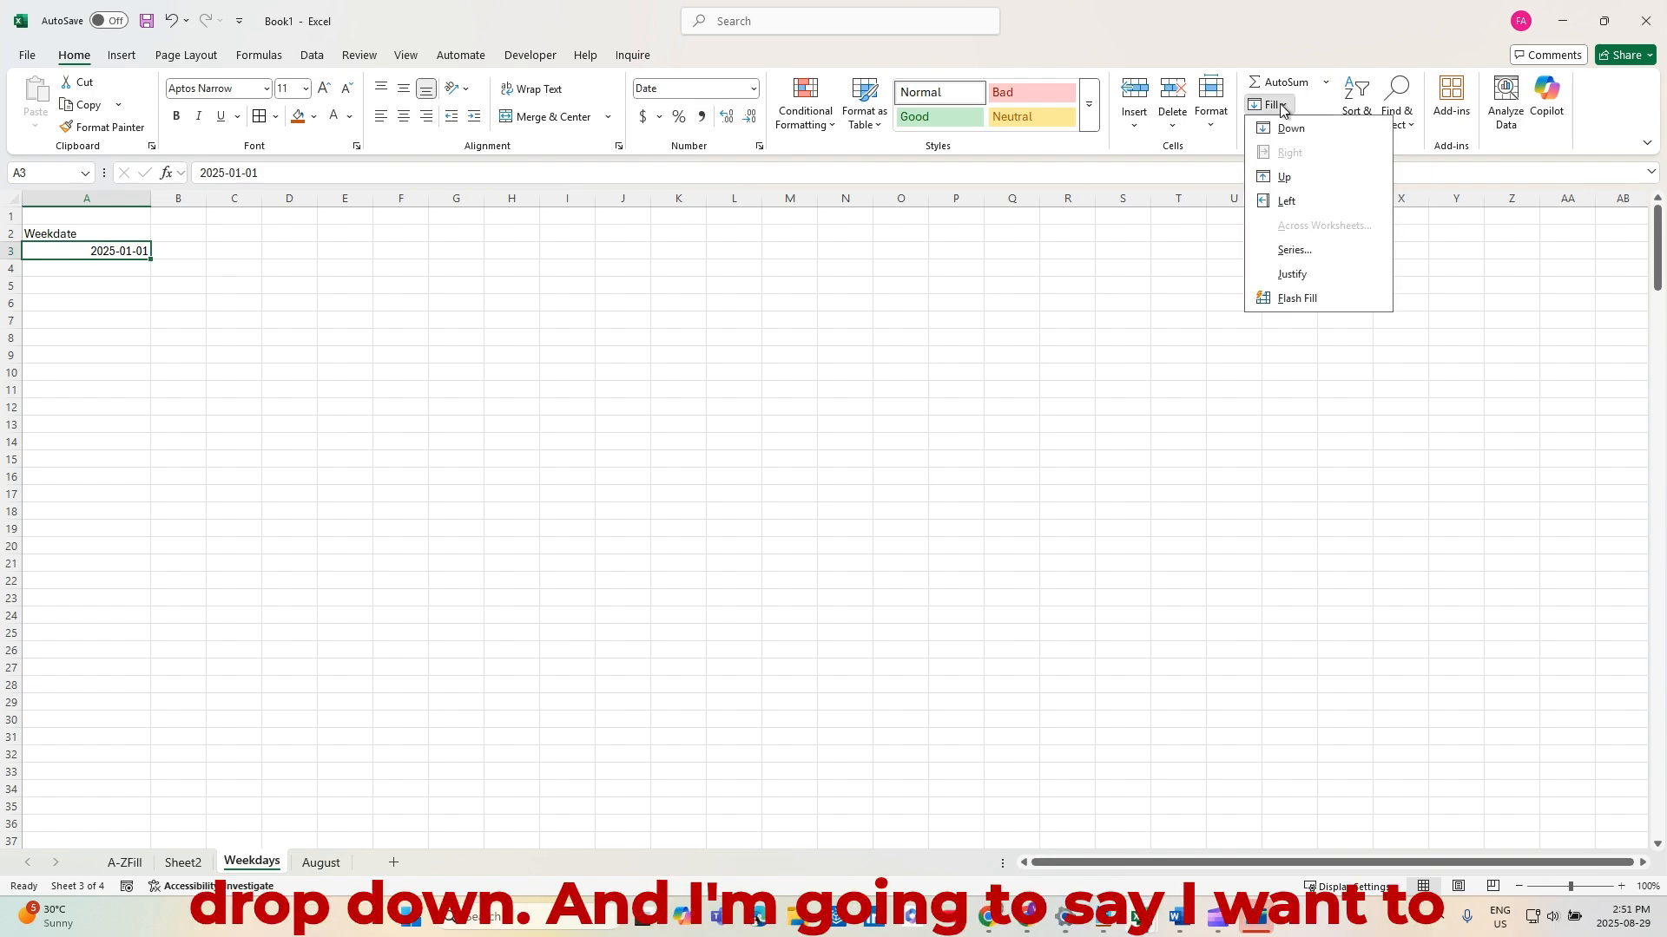
pyautogui.click(1291, 251)
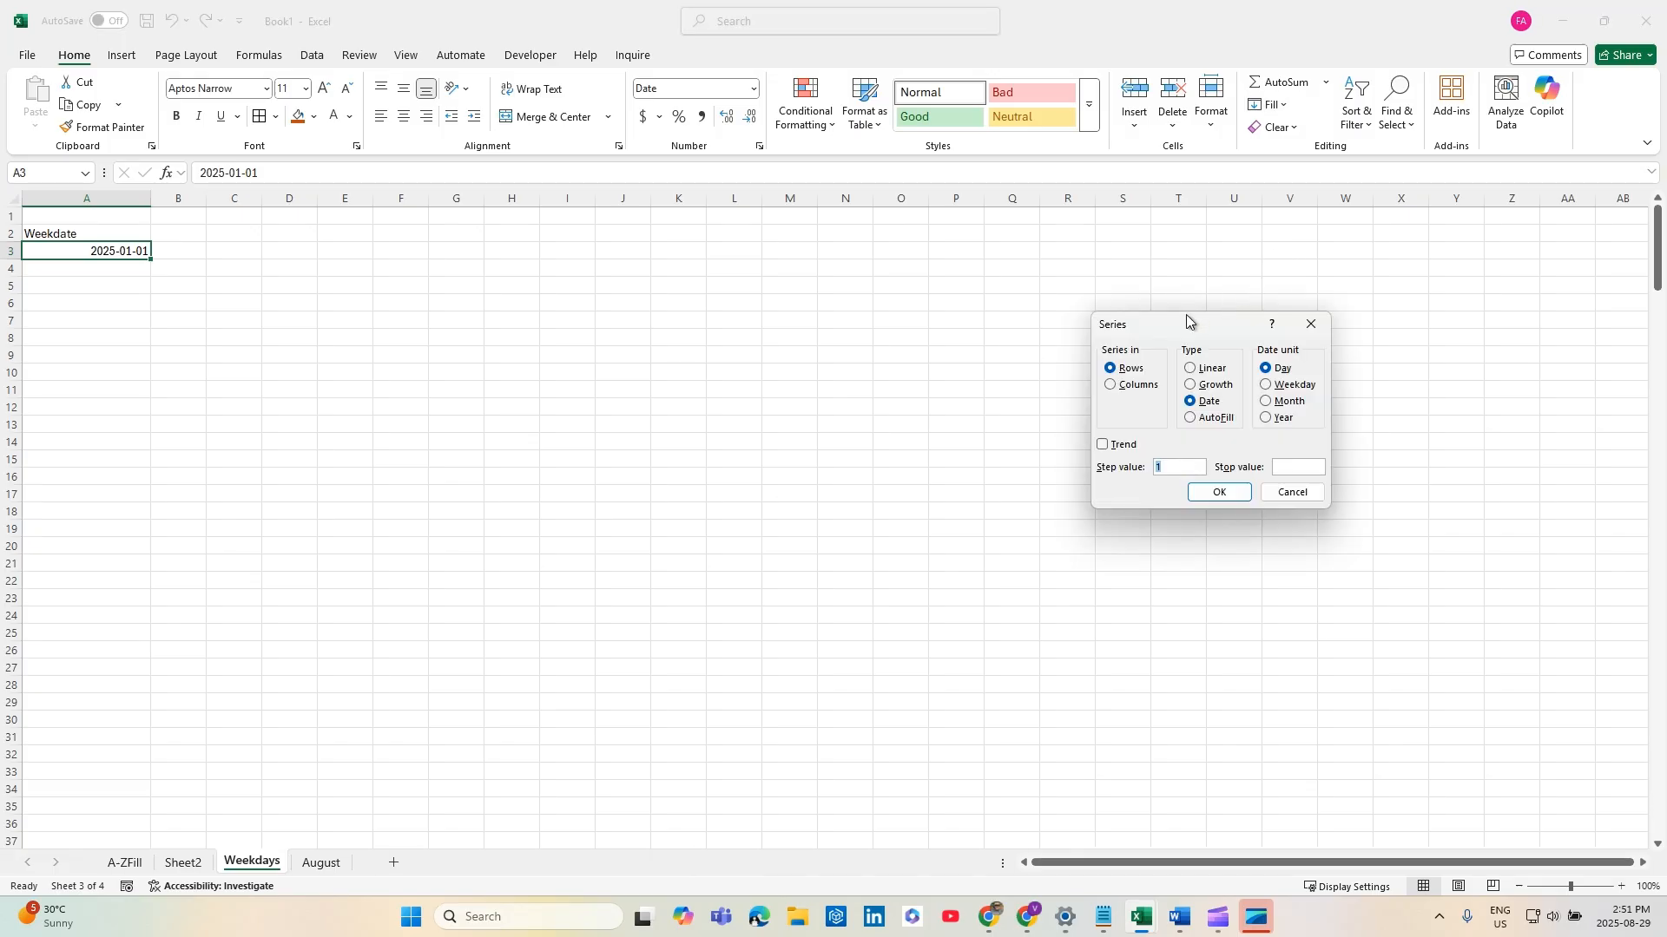
pyautogui.moveTo(1186, 323); pyautogui.dragTo(811, 268)
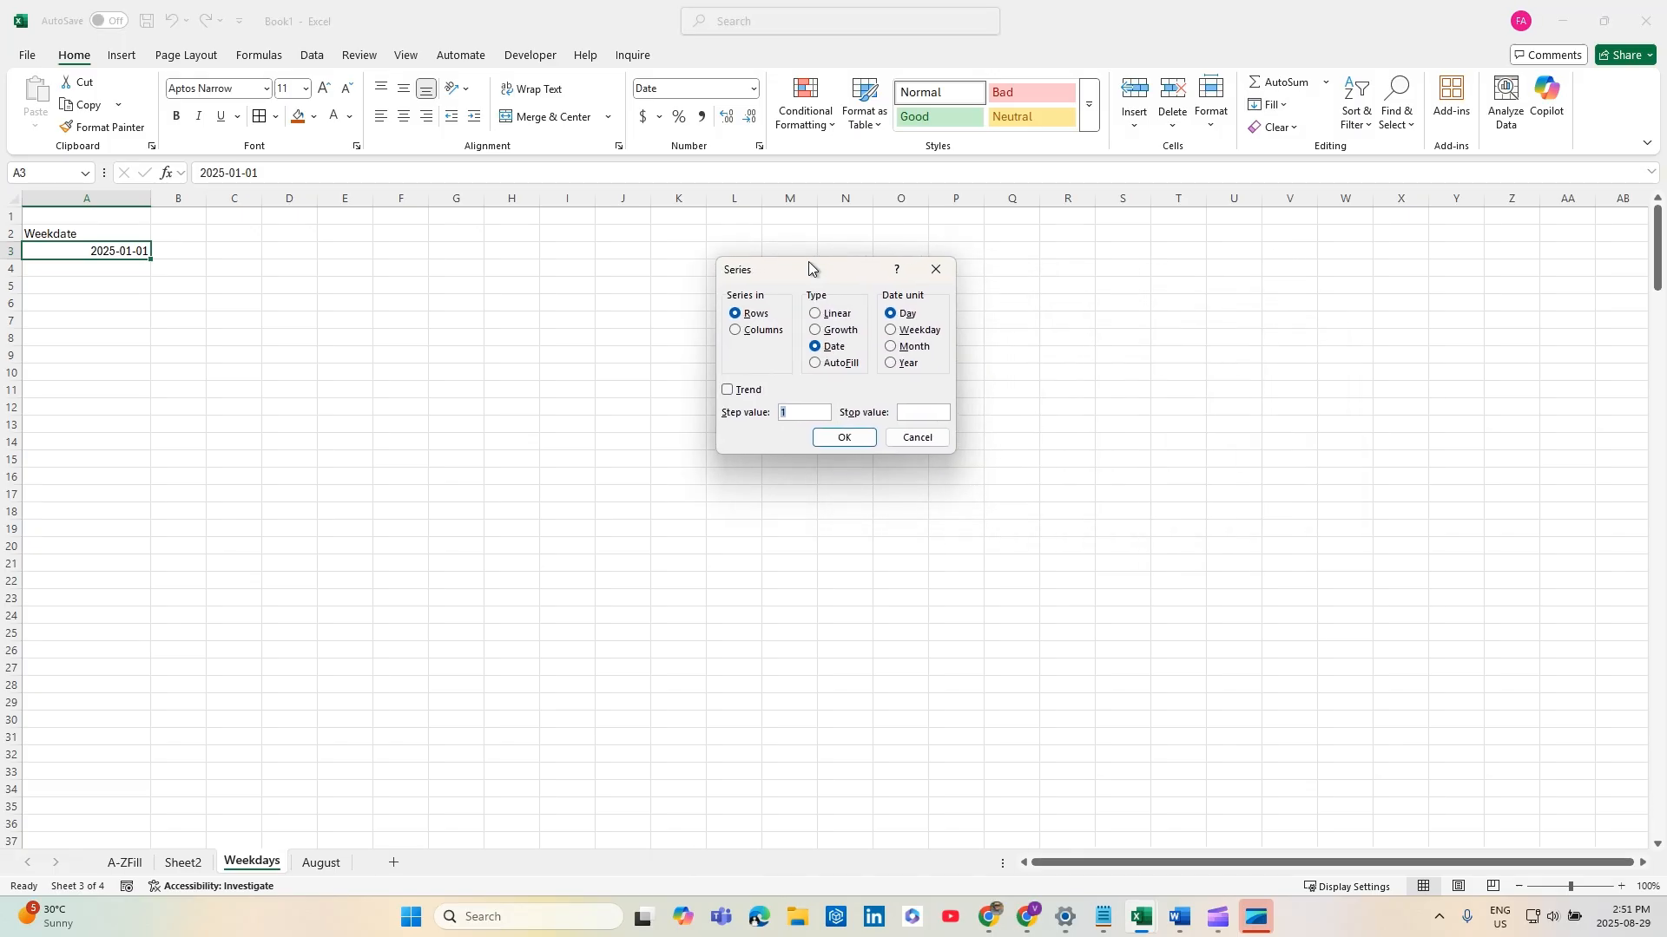
pyautogui.click(737, 335)
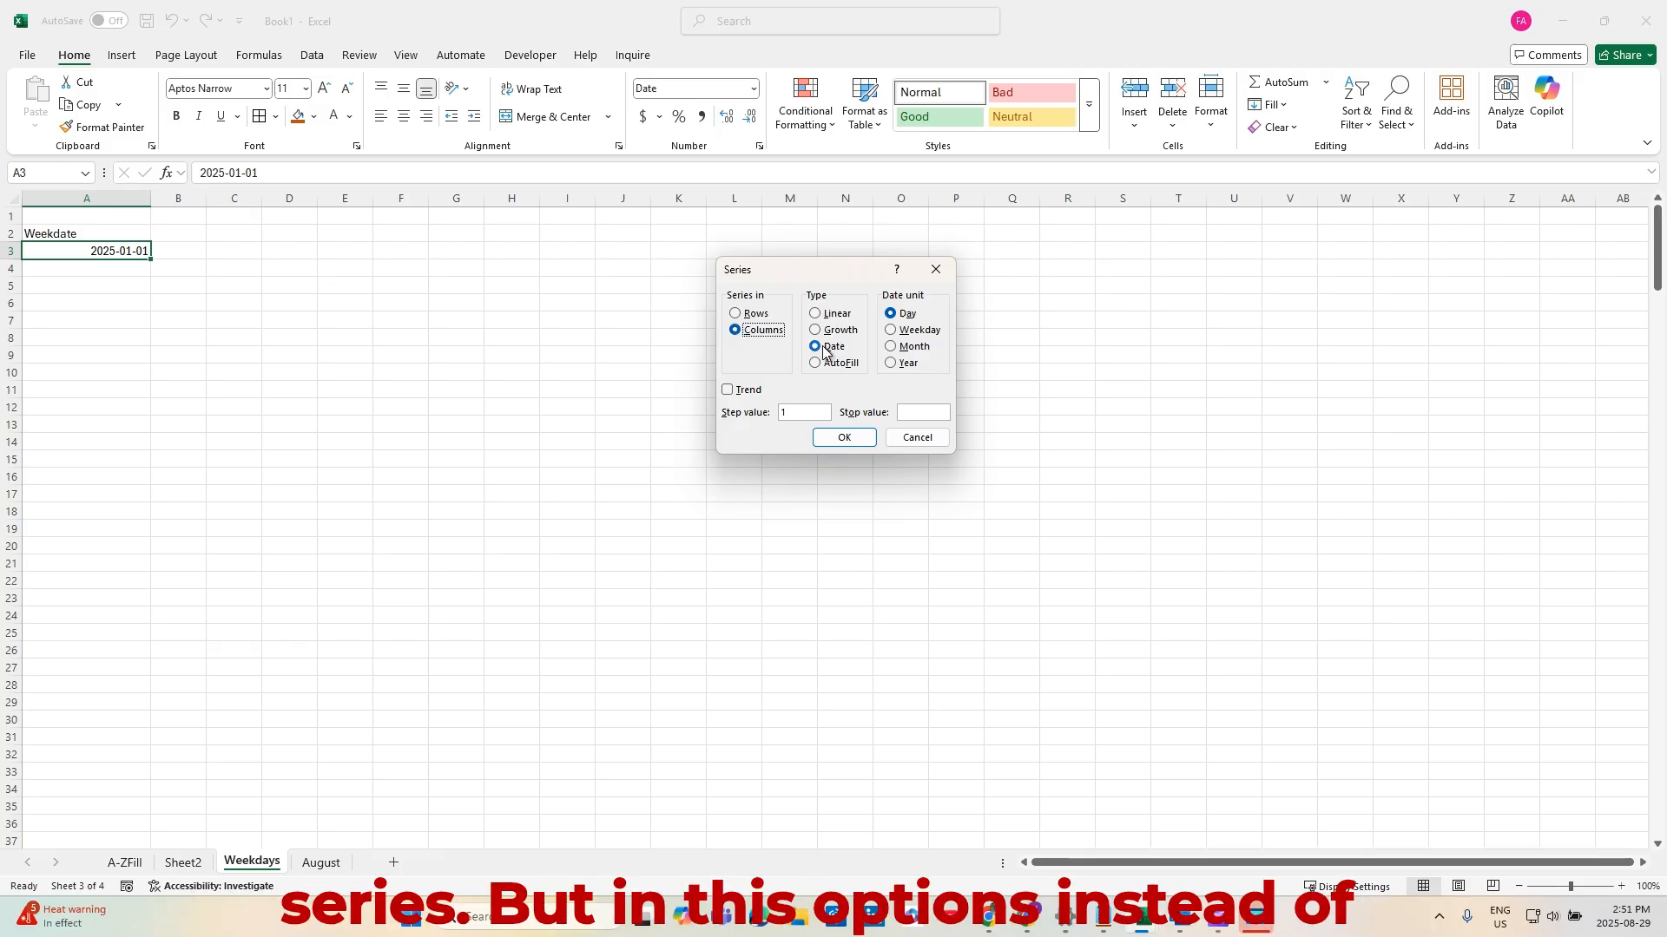
pyautogui.click(891, 331)
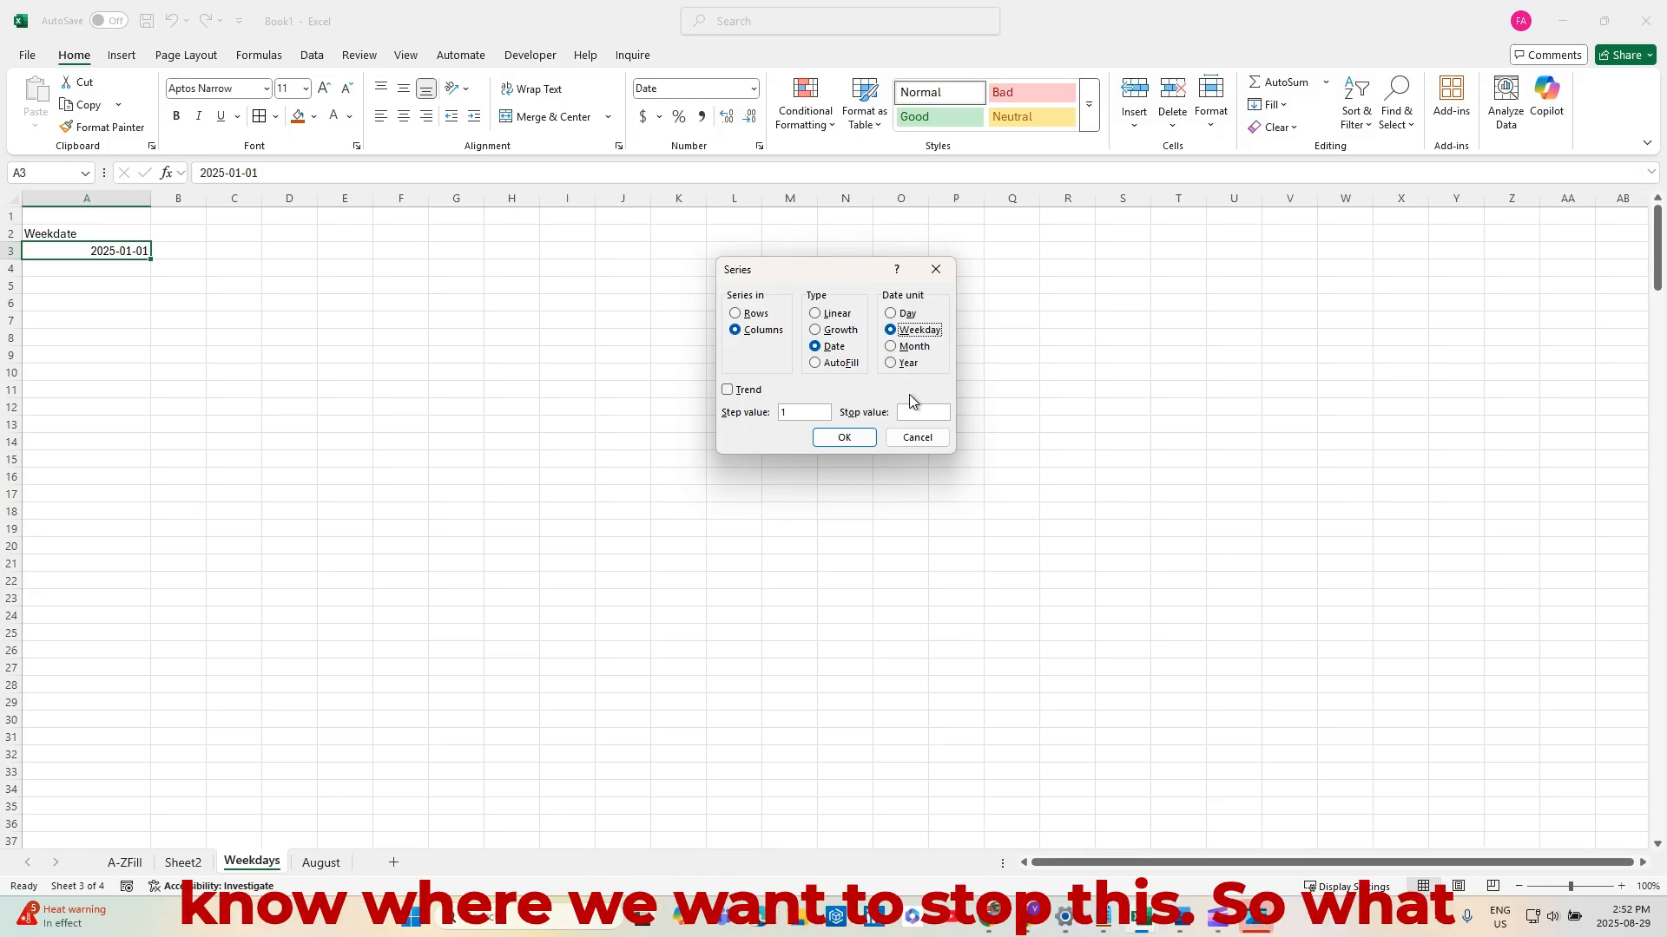
# Set the series' stop value to 2025-12-31 and fill the dates down column A
pyautogui.click(907, 411)
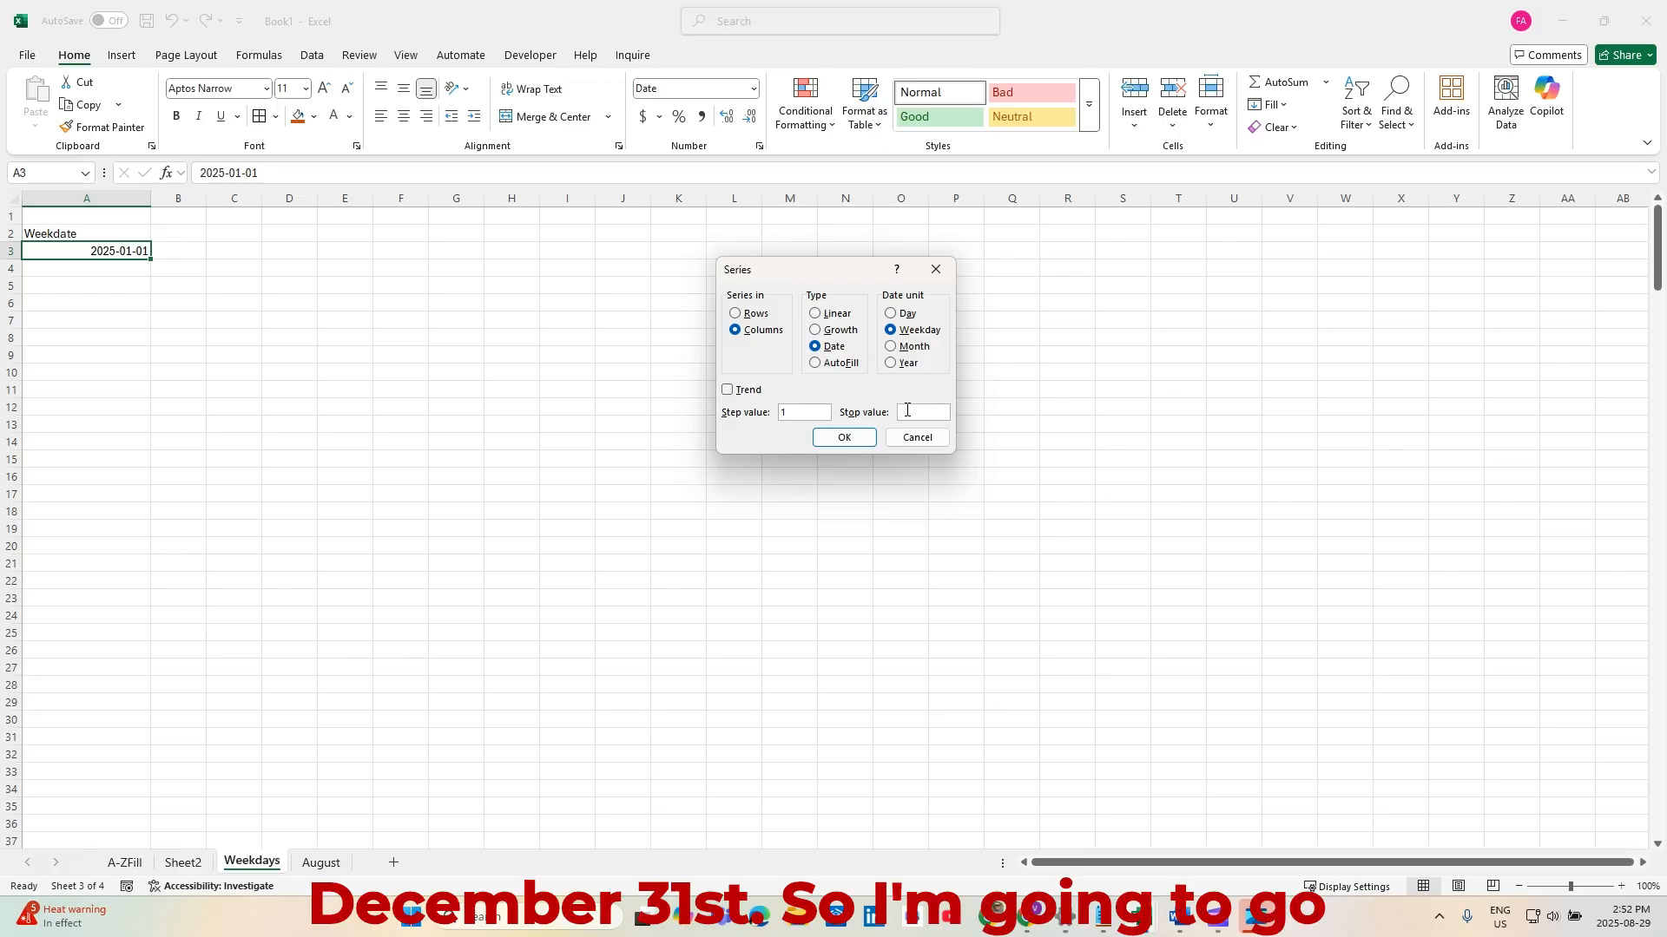
pyautogui.write('202')
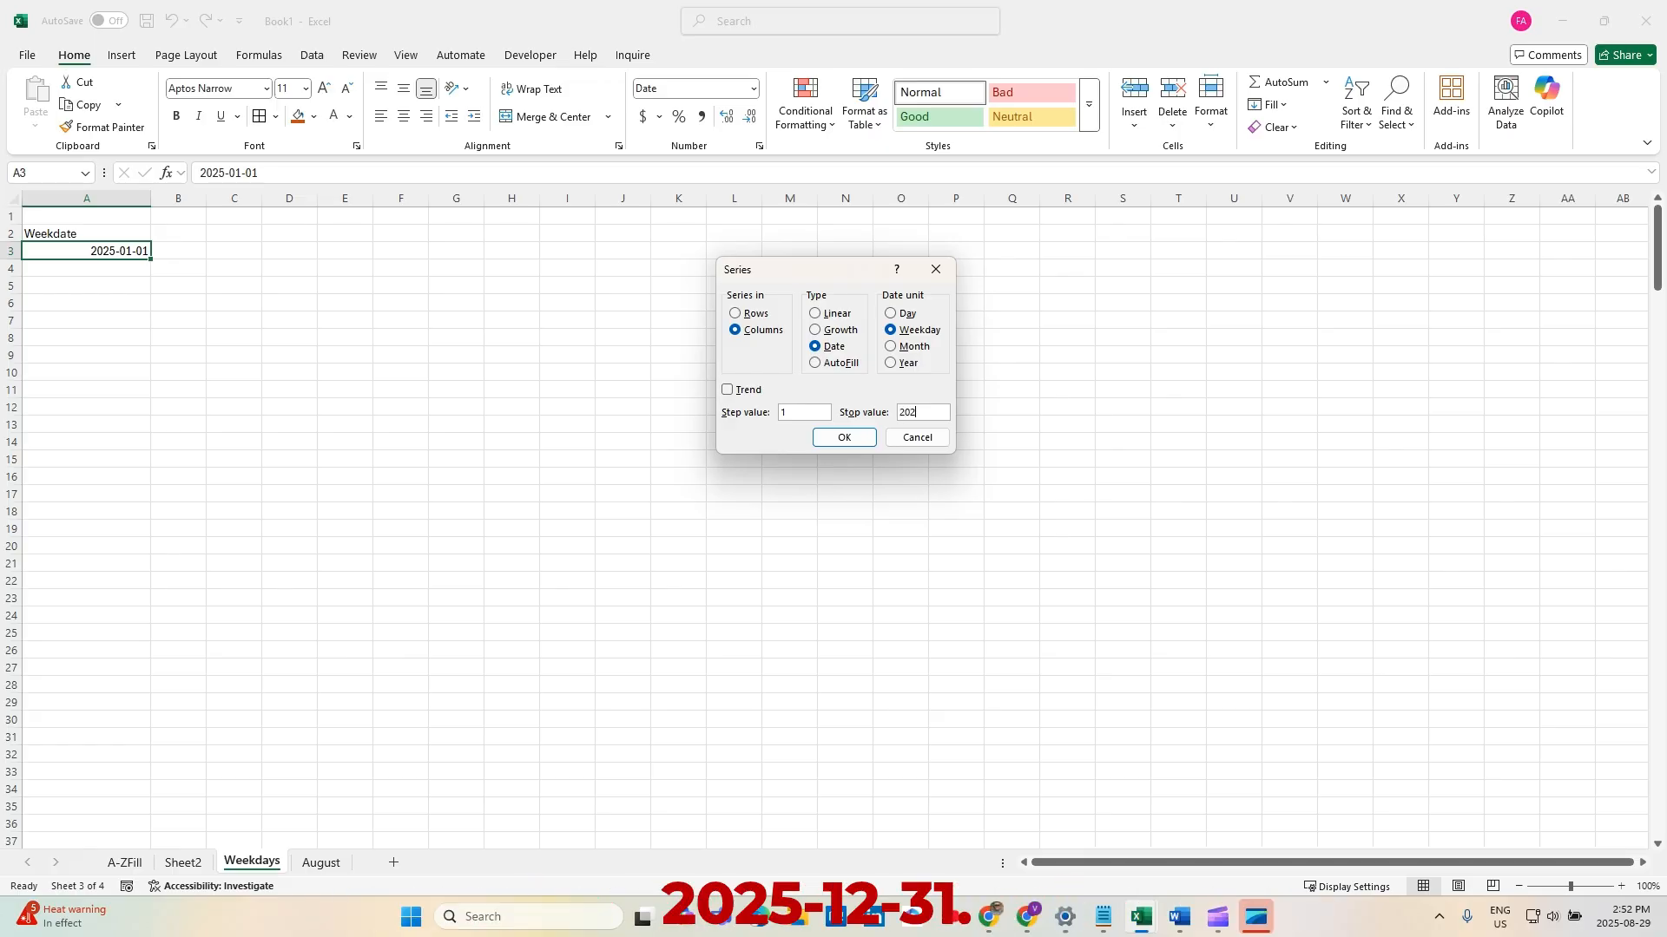
pyautogui.write('5-12-31')
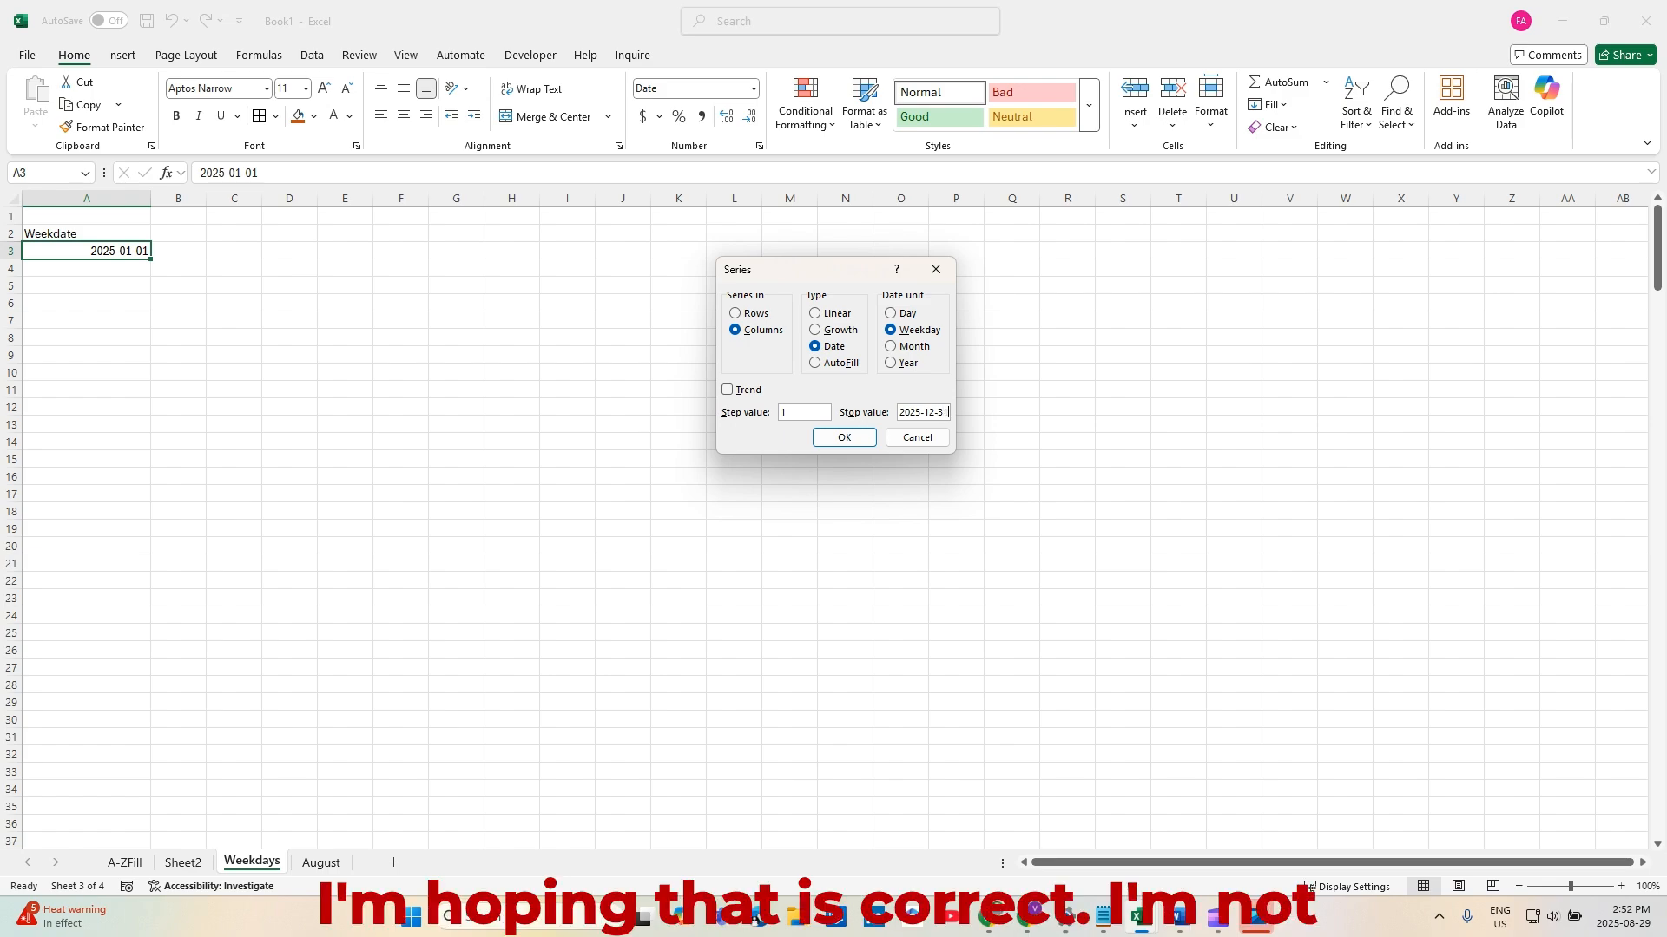
pyautogui.press('BackSpace')
pyautogui.press('BackSpace')
pyautogui.press('BackSpace')
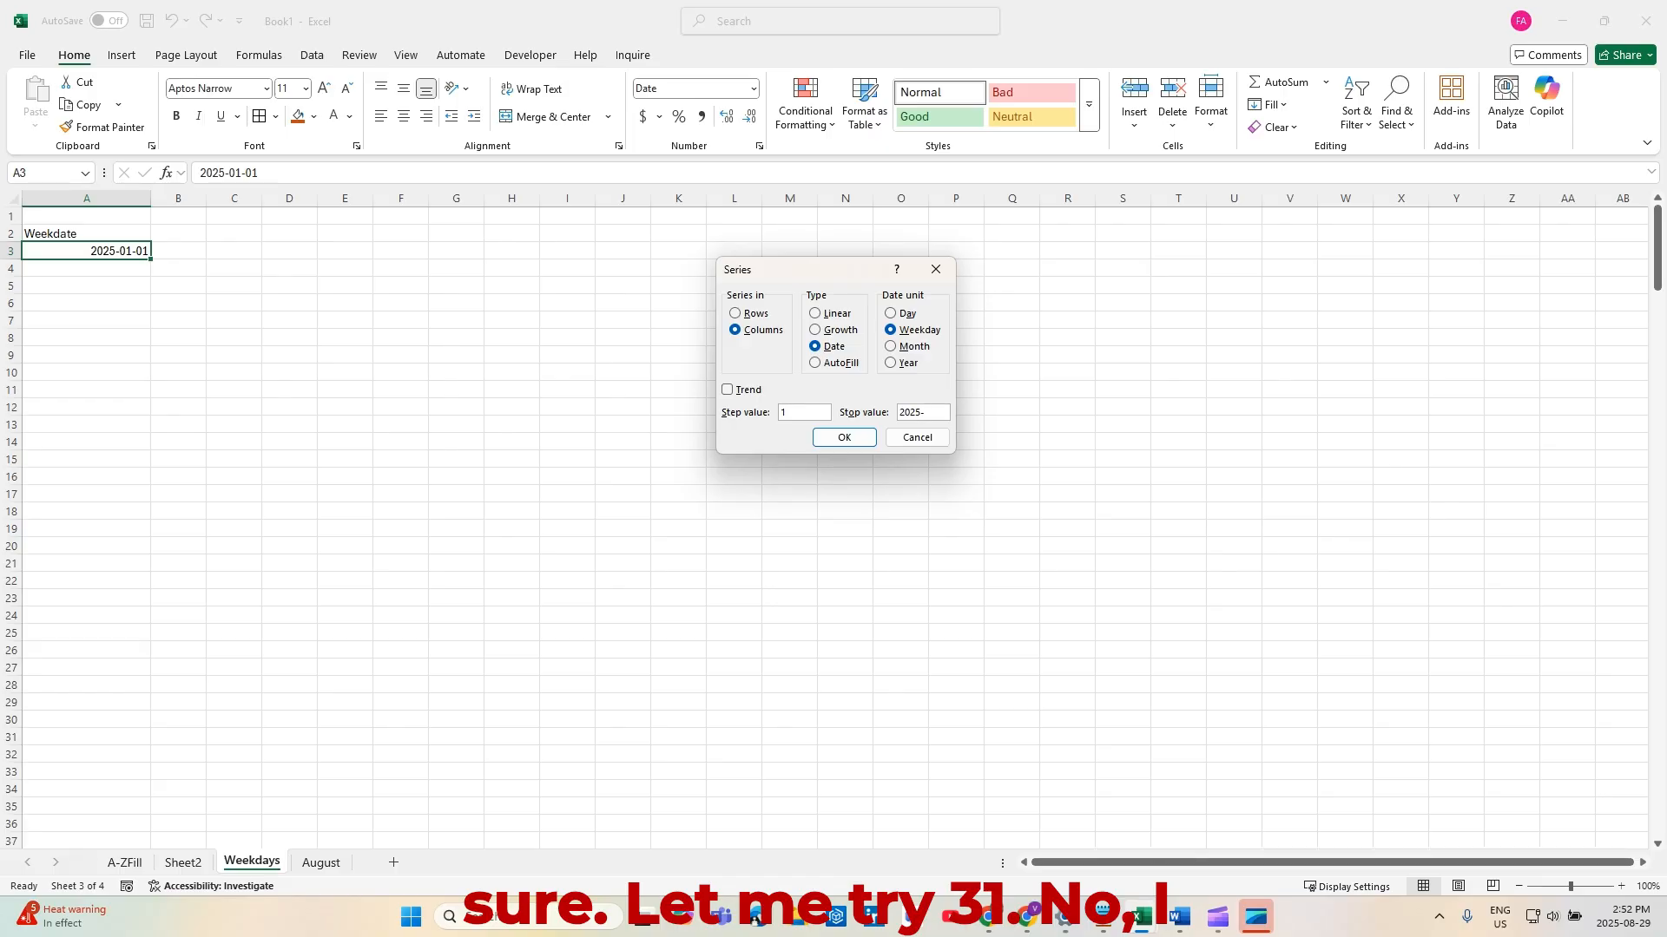
pyautogui.press('BackSpace')
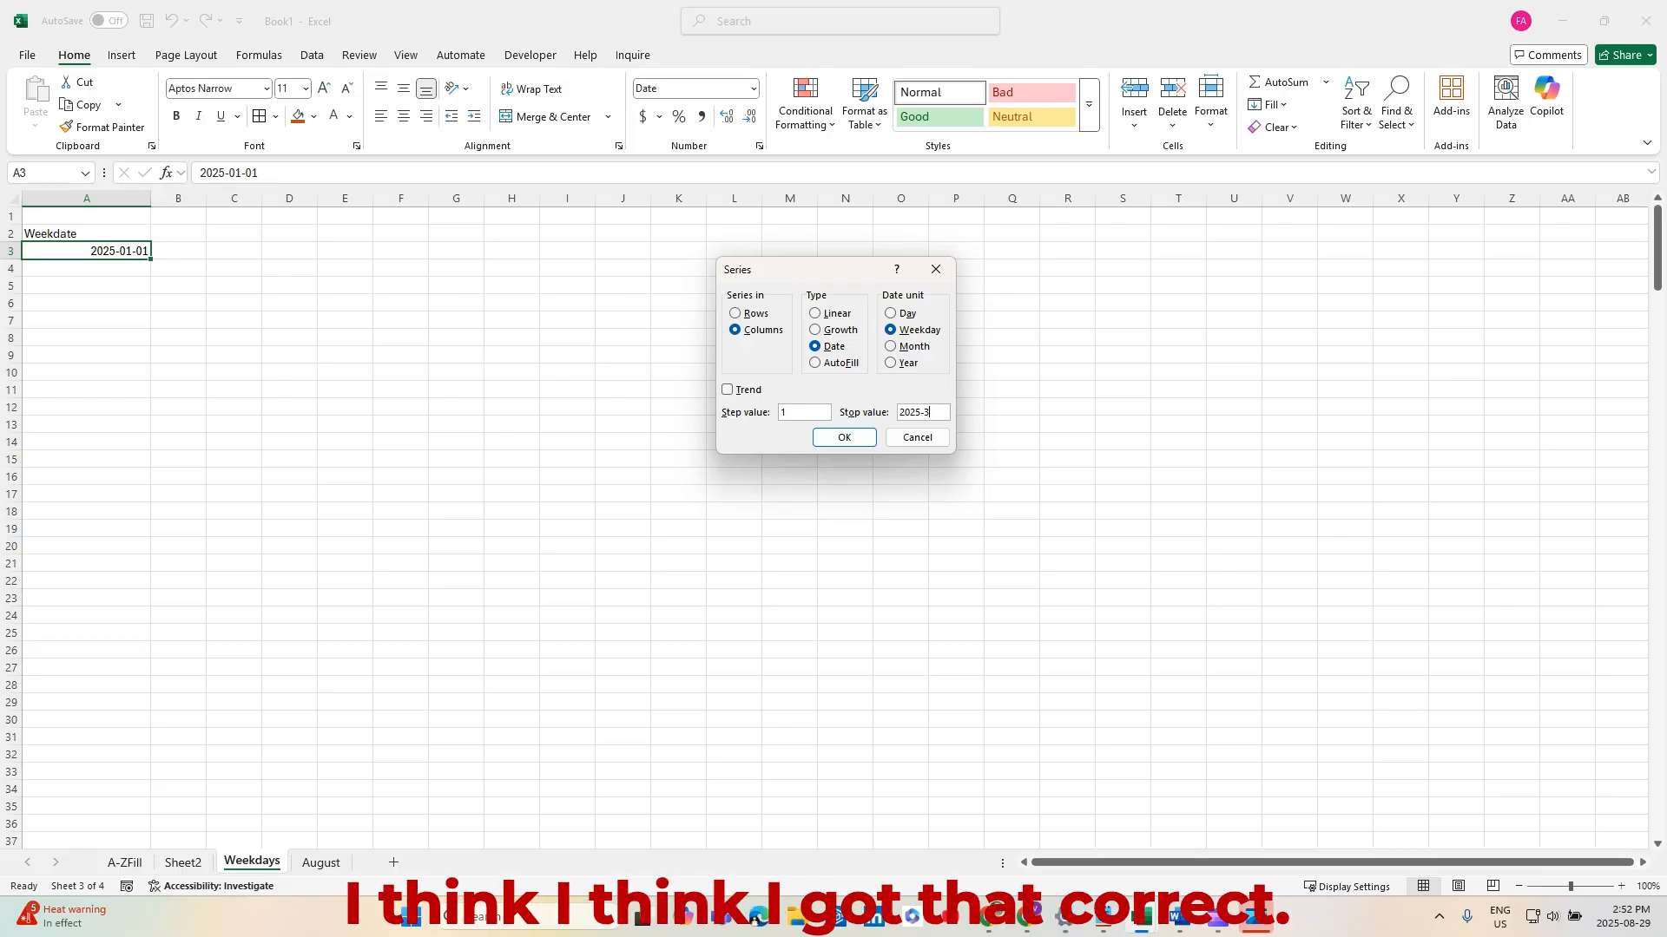
pyautogui.write('12-31')
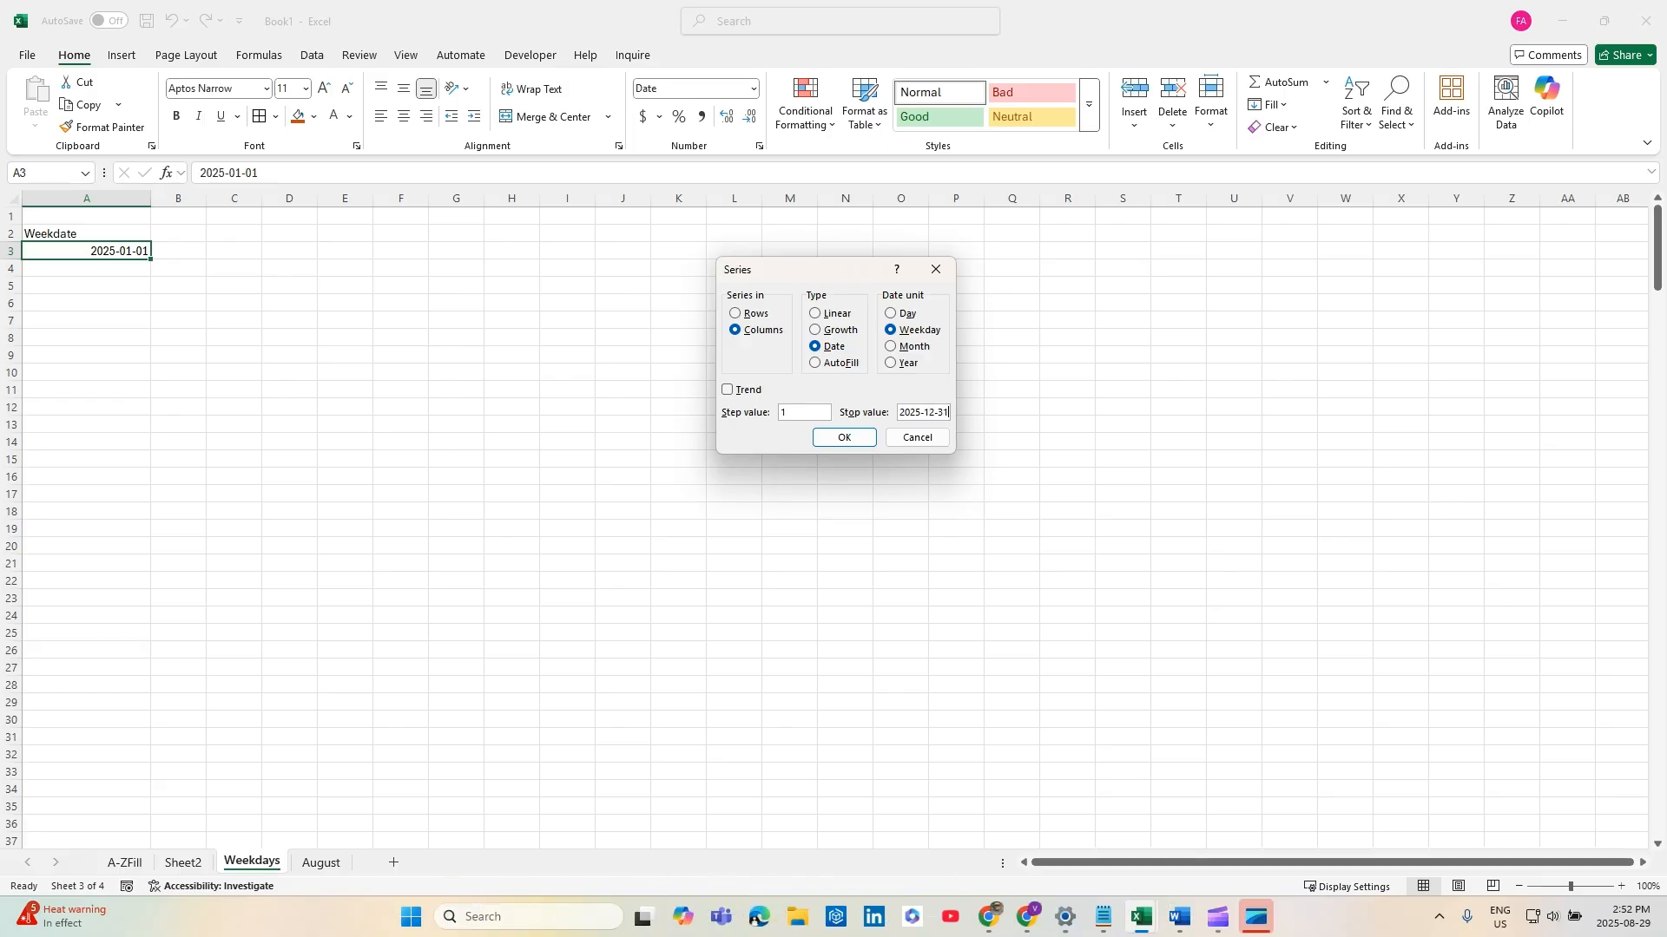
pyautogui.click(850, 438)
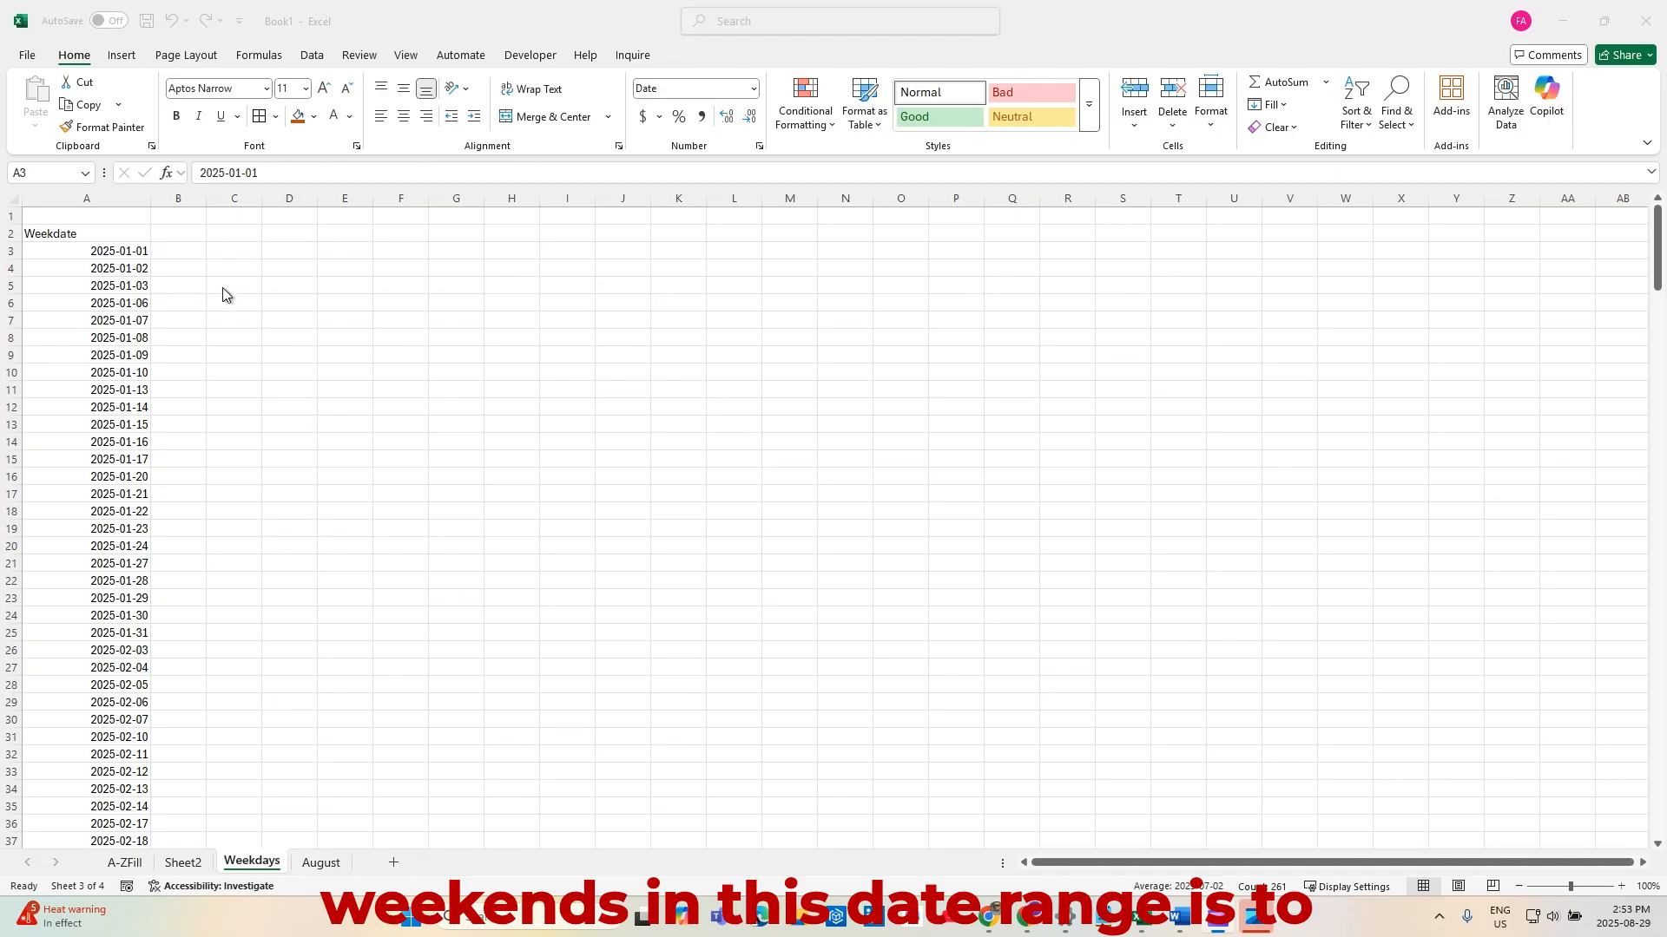
# Write the formula =WEEKDAY(A3:A263) in cell B3, covering all the dates and leaving out the return type
pyautogui.click(184, 253)
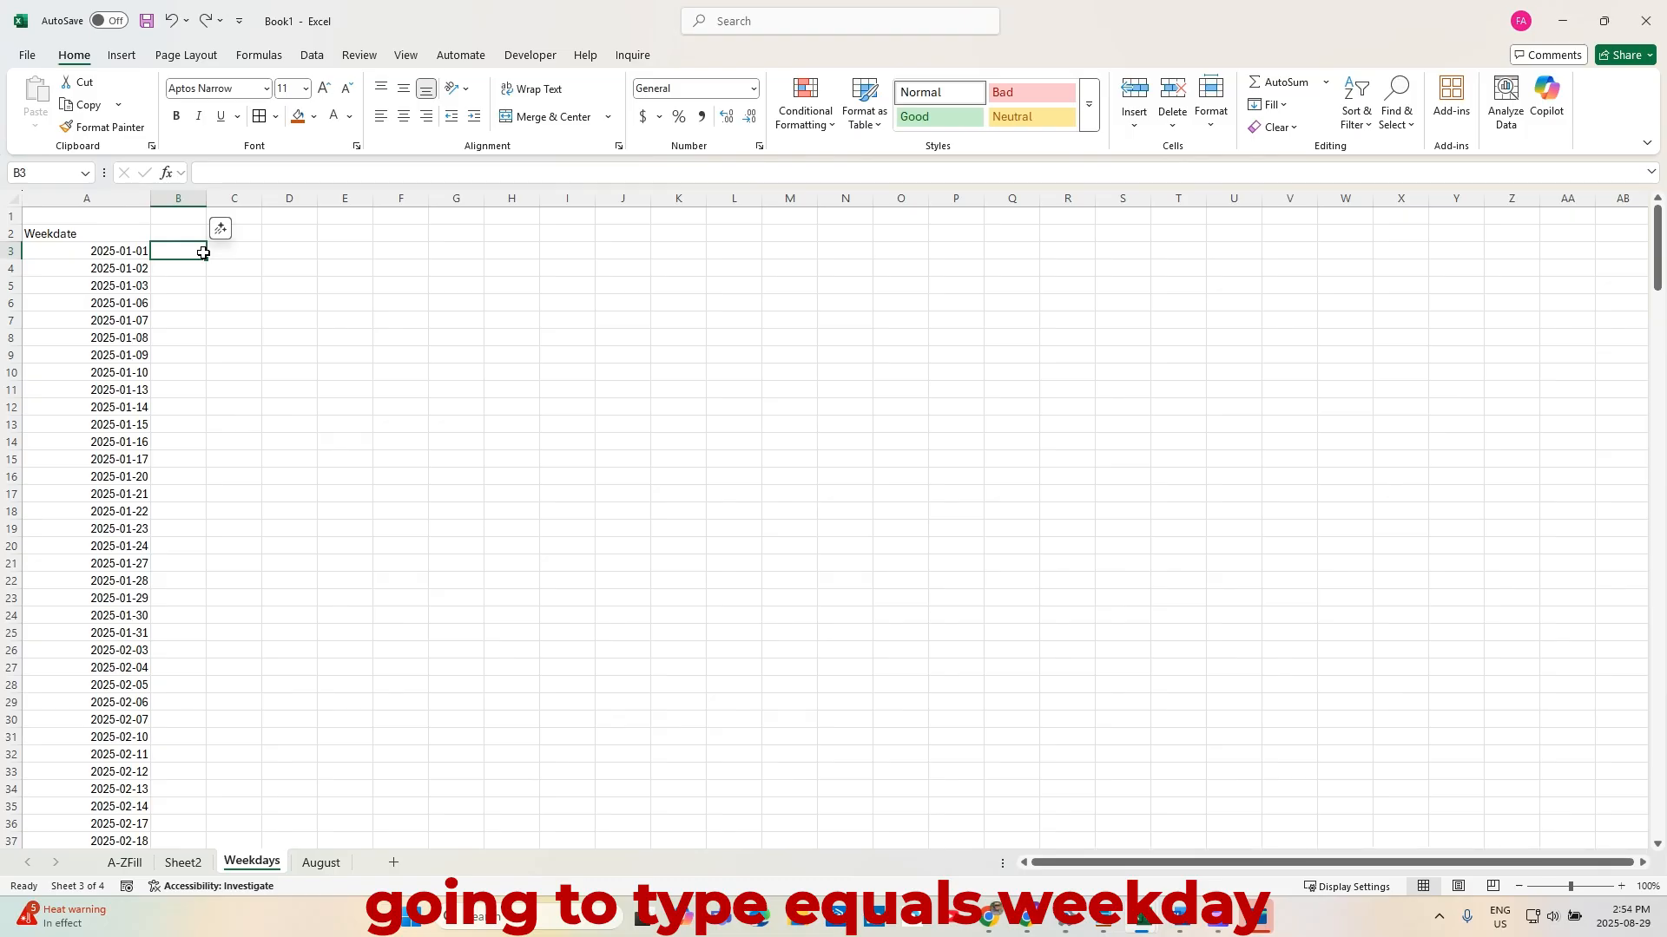
pyautogui.write('=w')
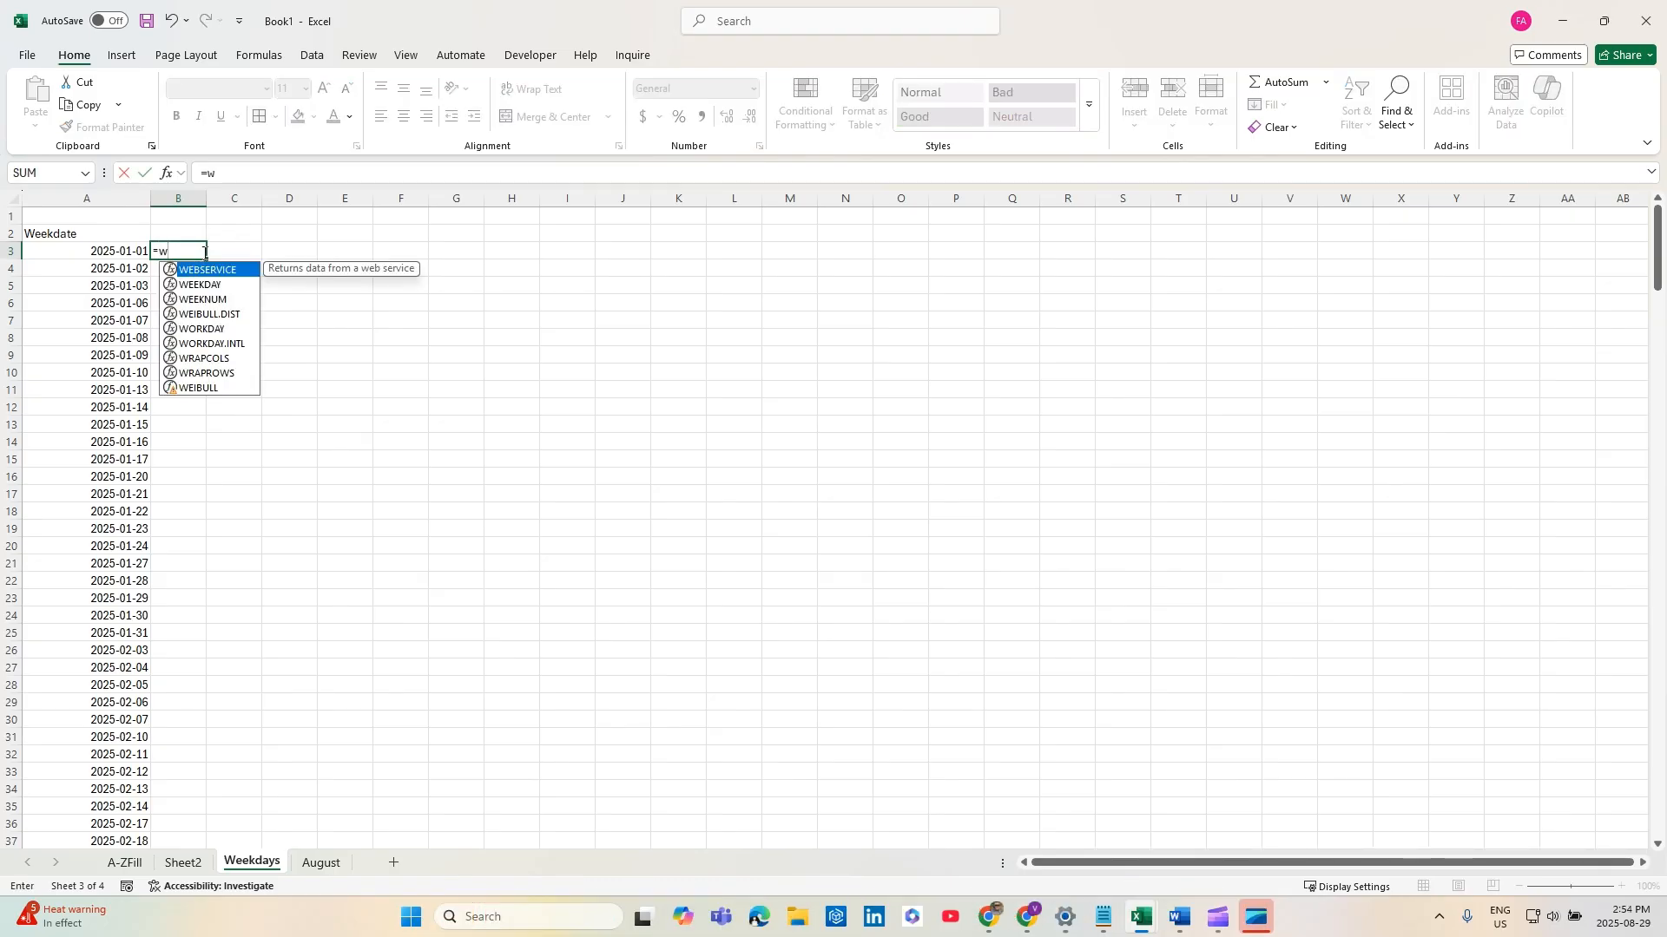
pyautogui.write('ee')
pyautogui.press('Tab')
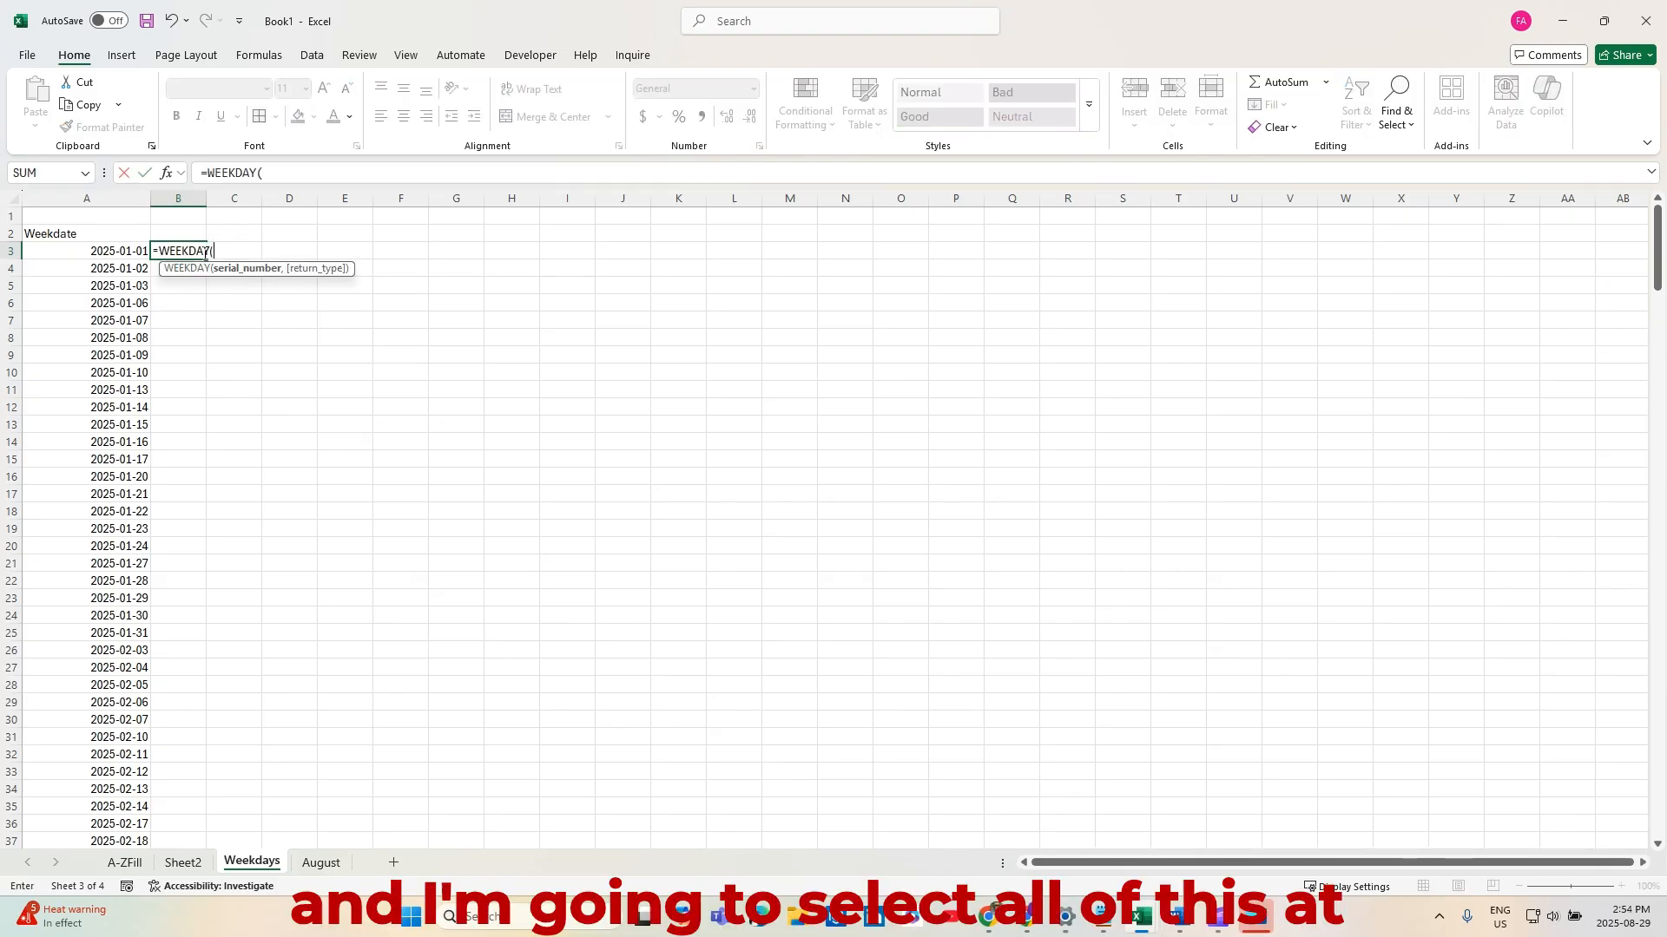
pyautogui.click(105, 251)
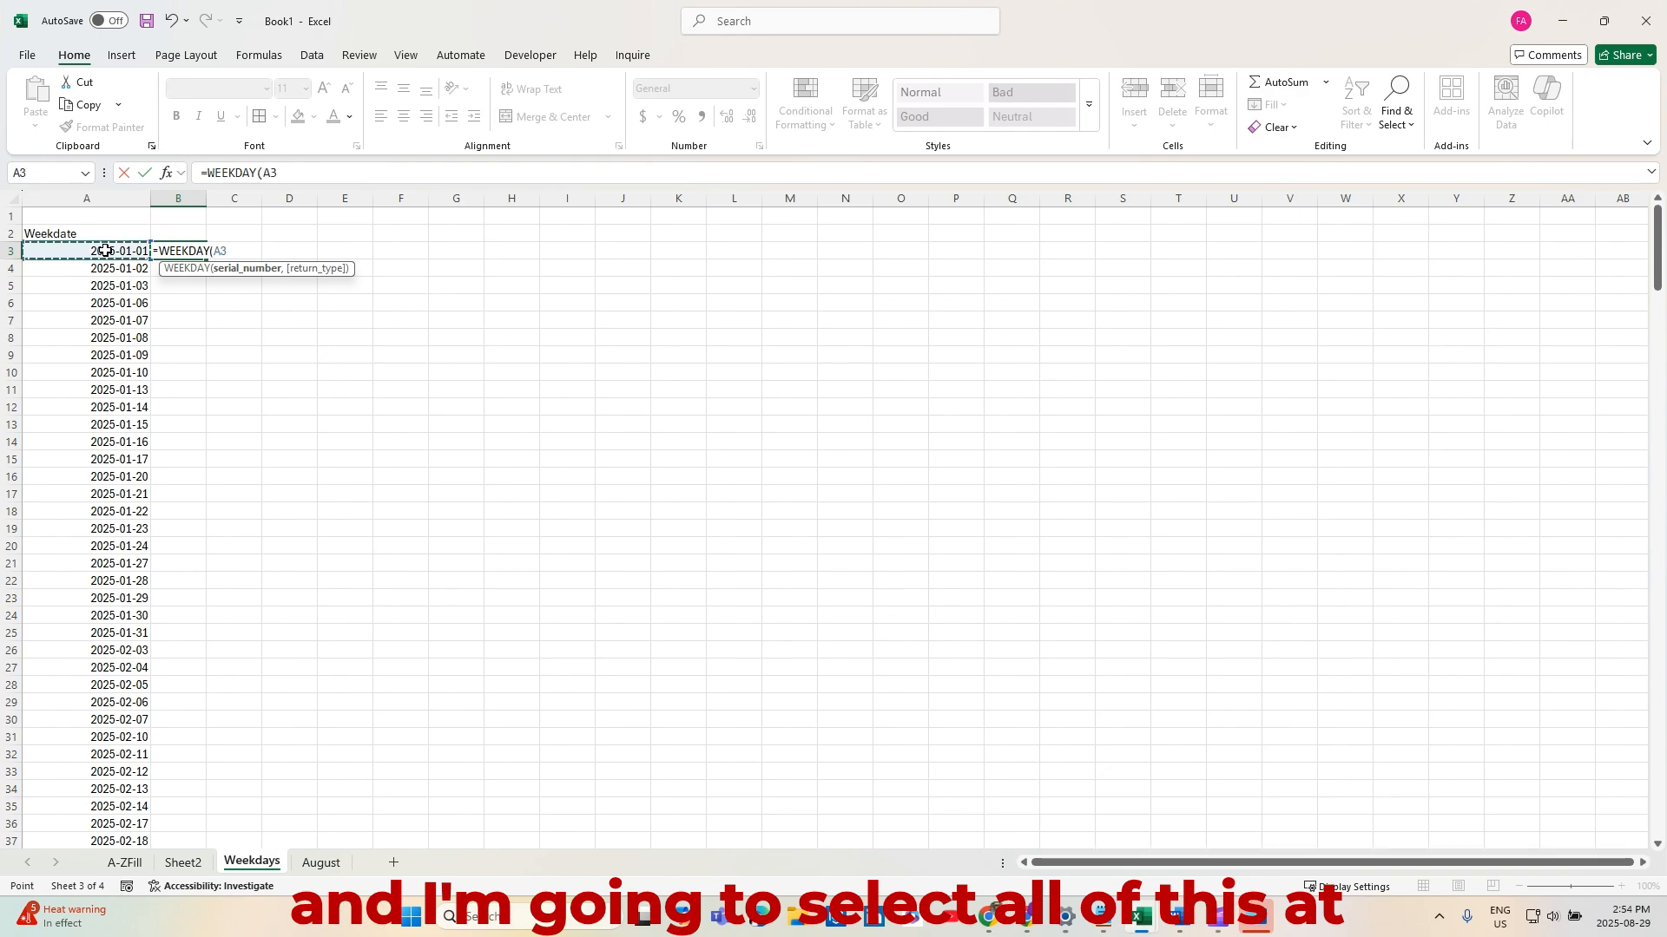
pyautogui.hotkey('ctrl', 'shift', 'Down')
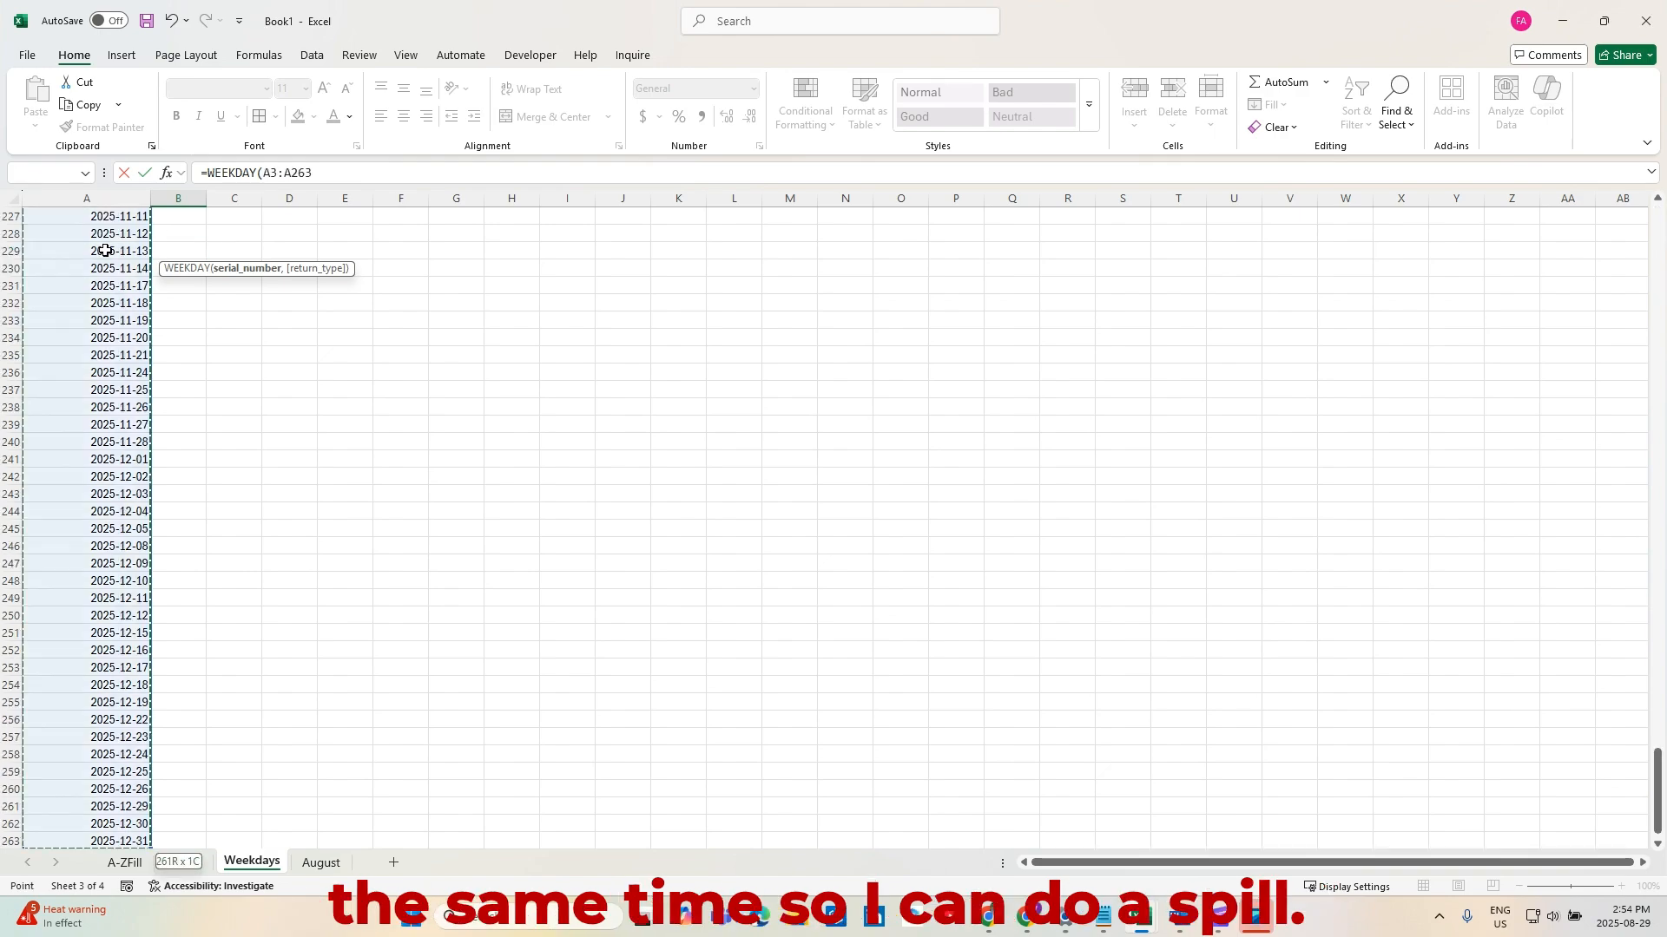
pyautogui.write(',')
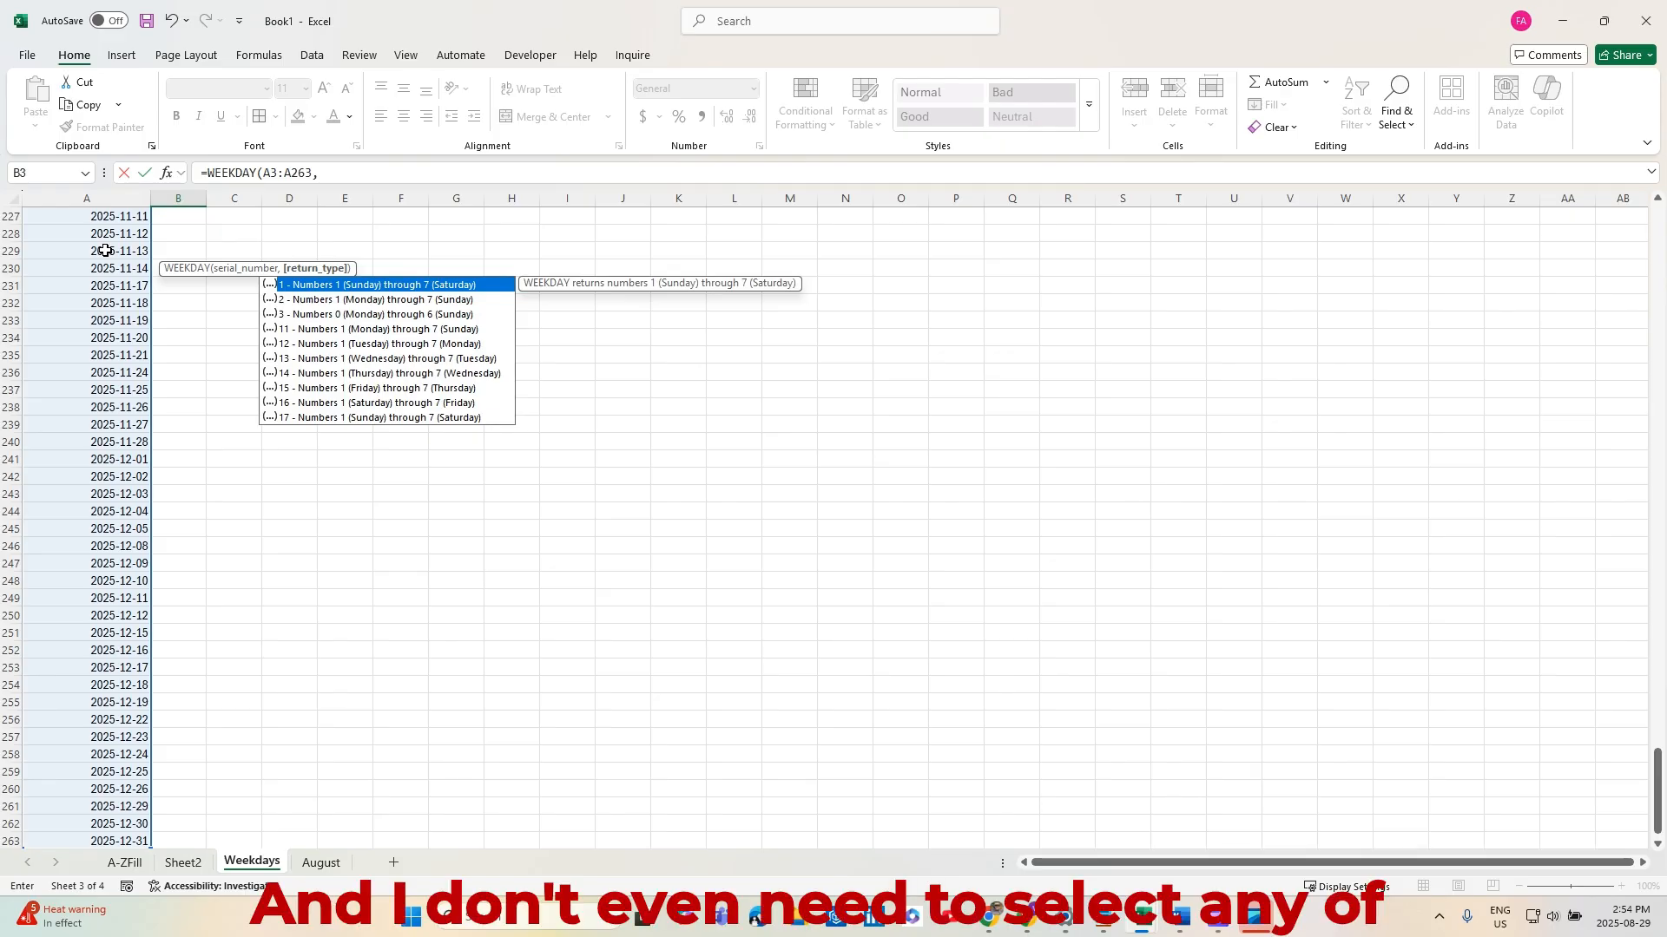
pyautogui.press('BackSpace')
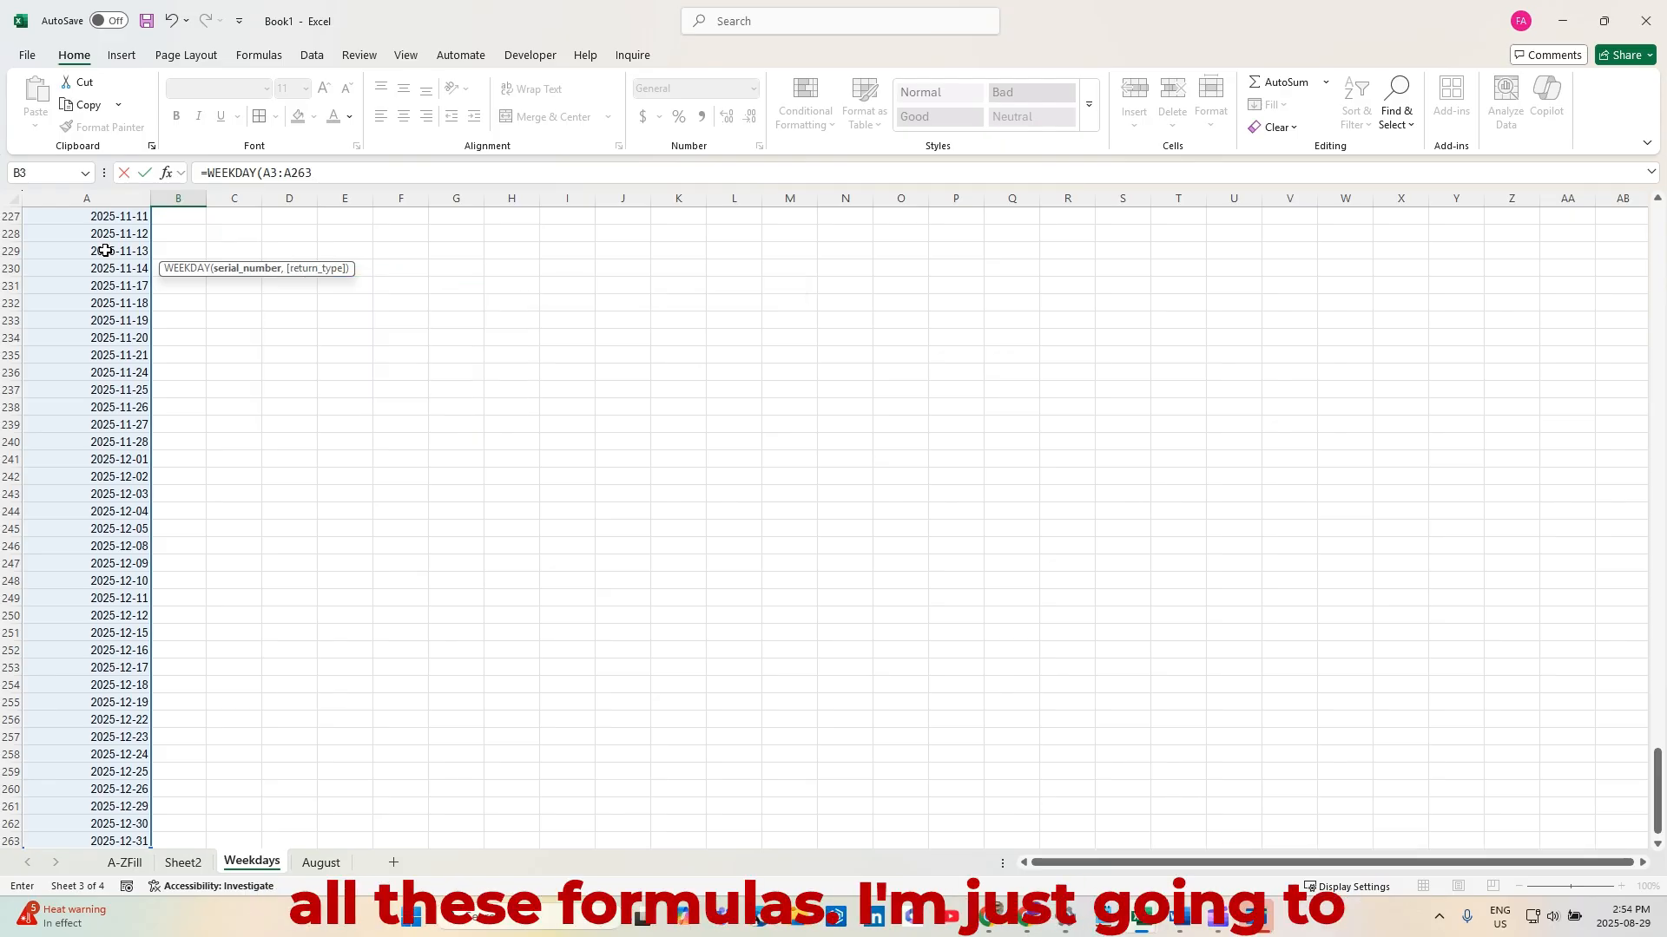
pyautogui.write(')')
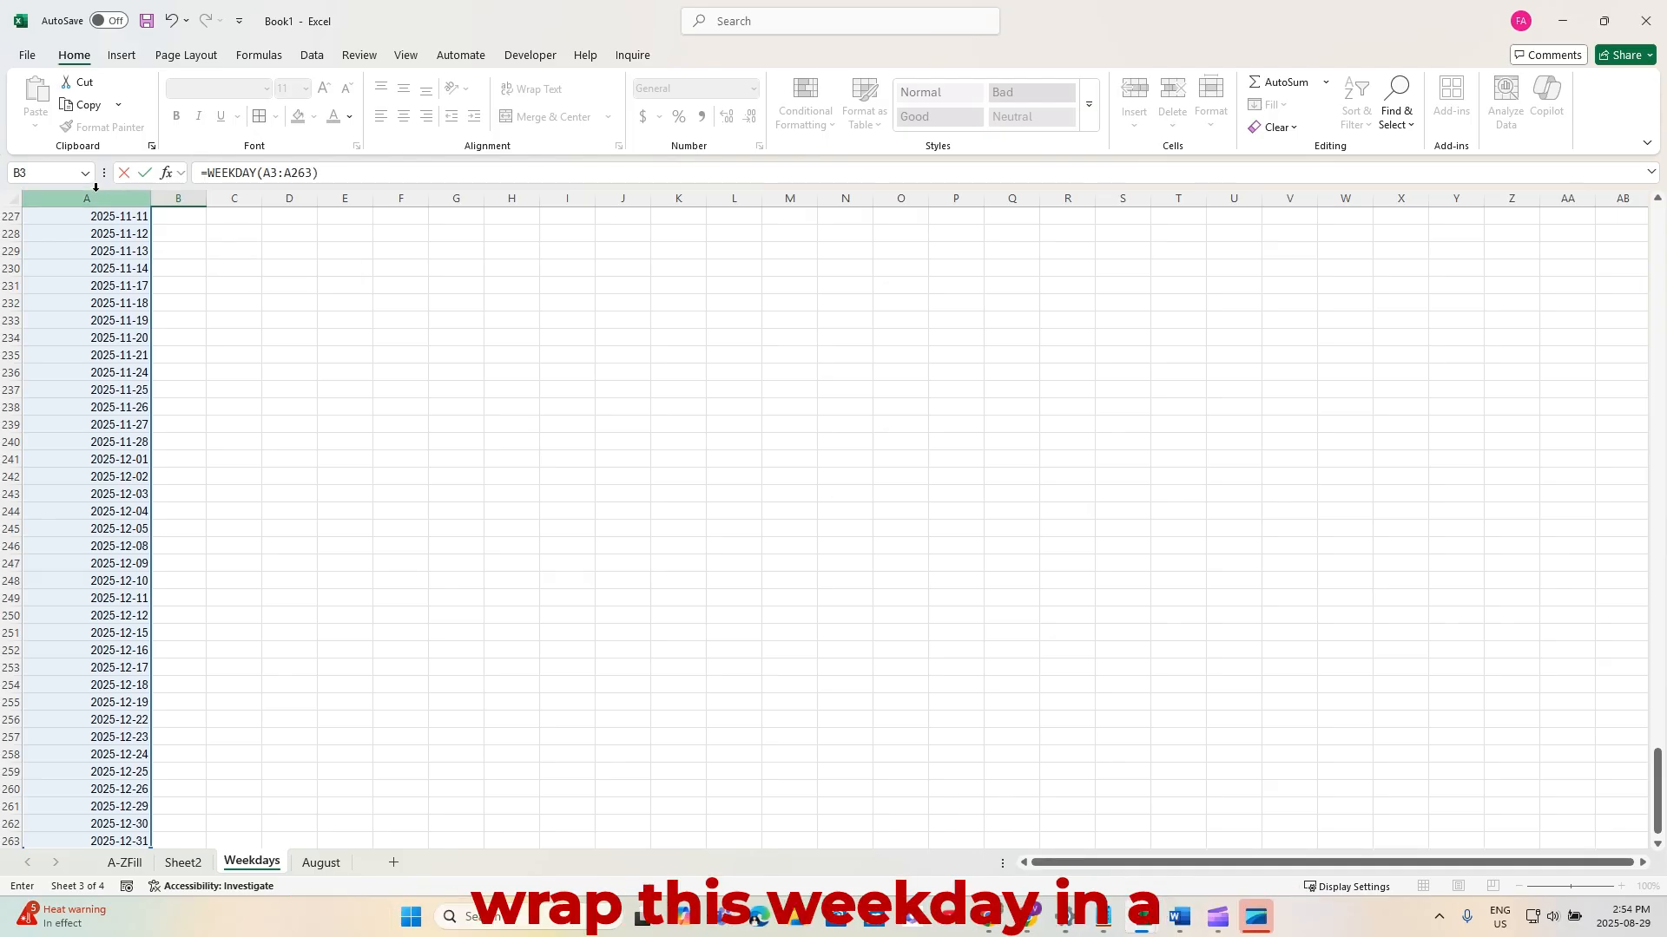
# Wrap the WEEKDAY formula in B3 in a TEXT function with the format "DDDD" to return full day names
pyautogui.click(209, 170)
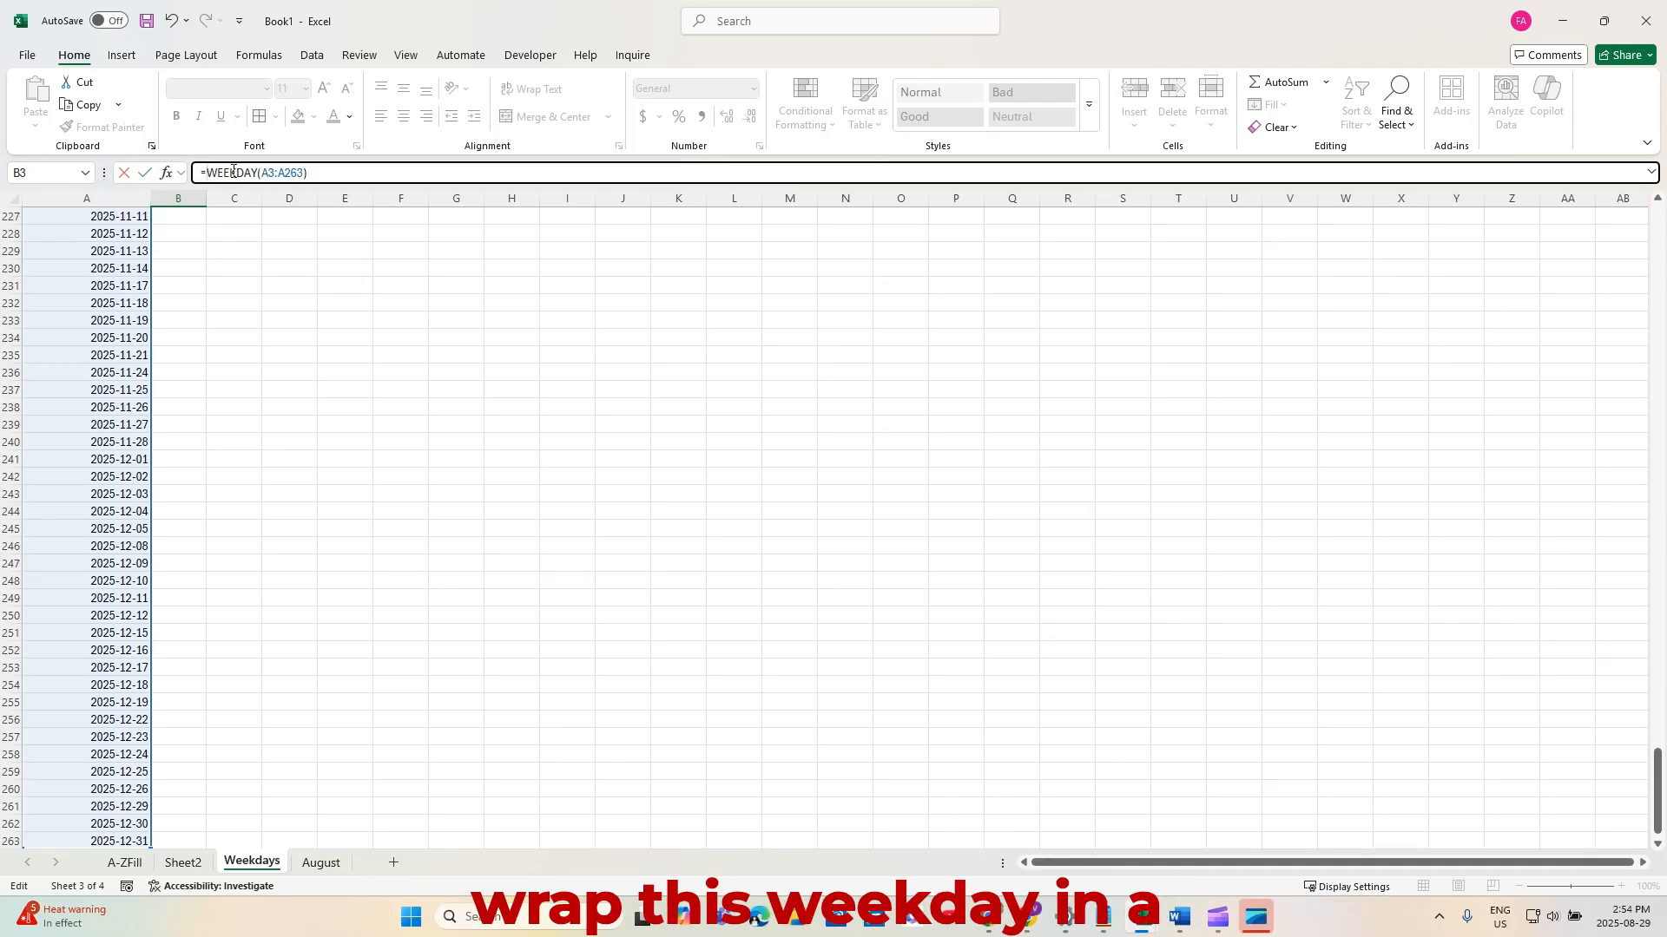
pyautogui.write('Text')
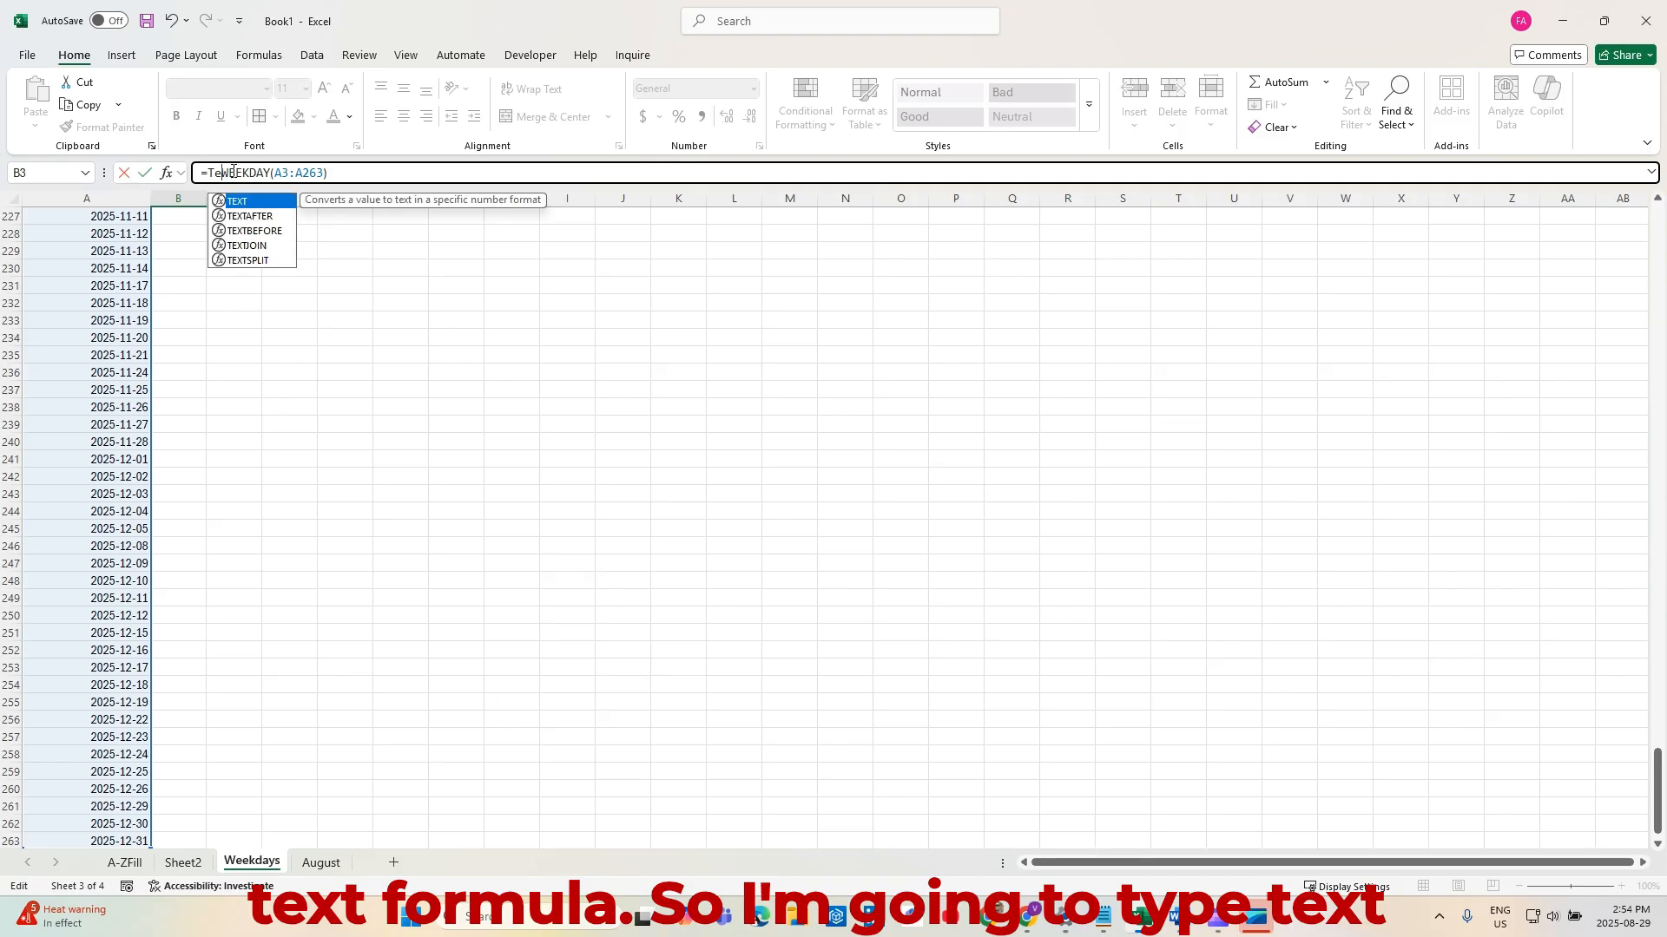
pyautogui.press('Tab')
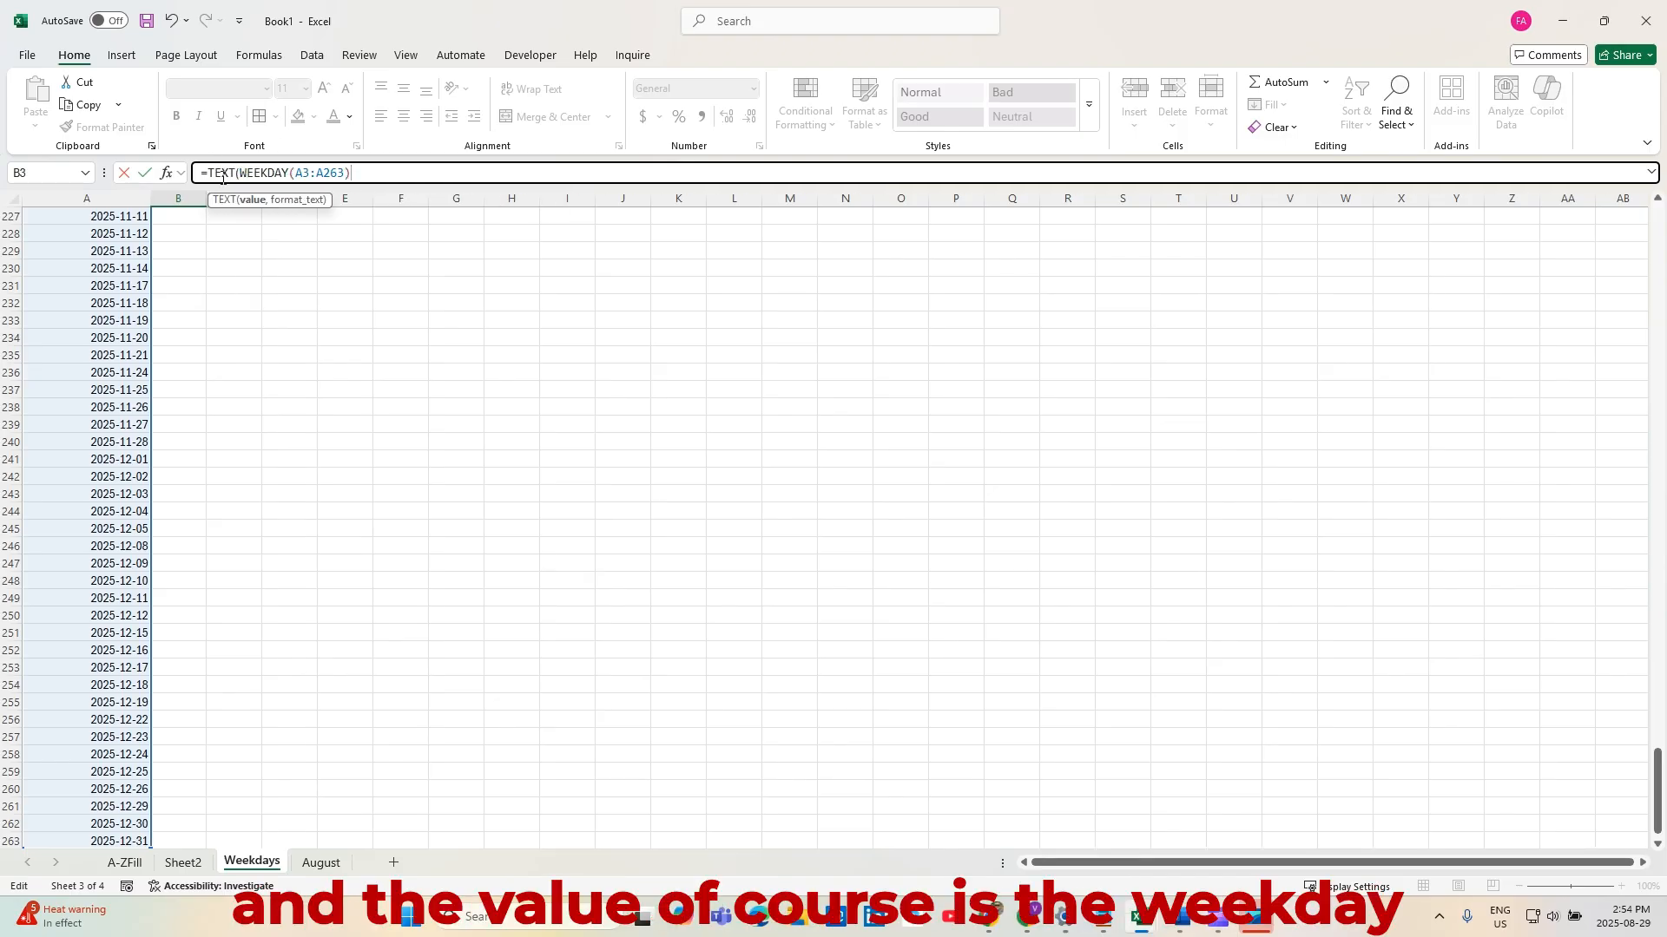
pyautogui.write(',')
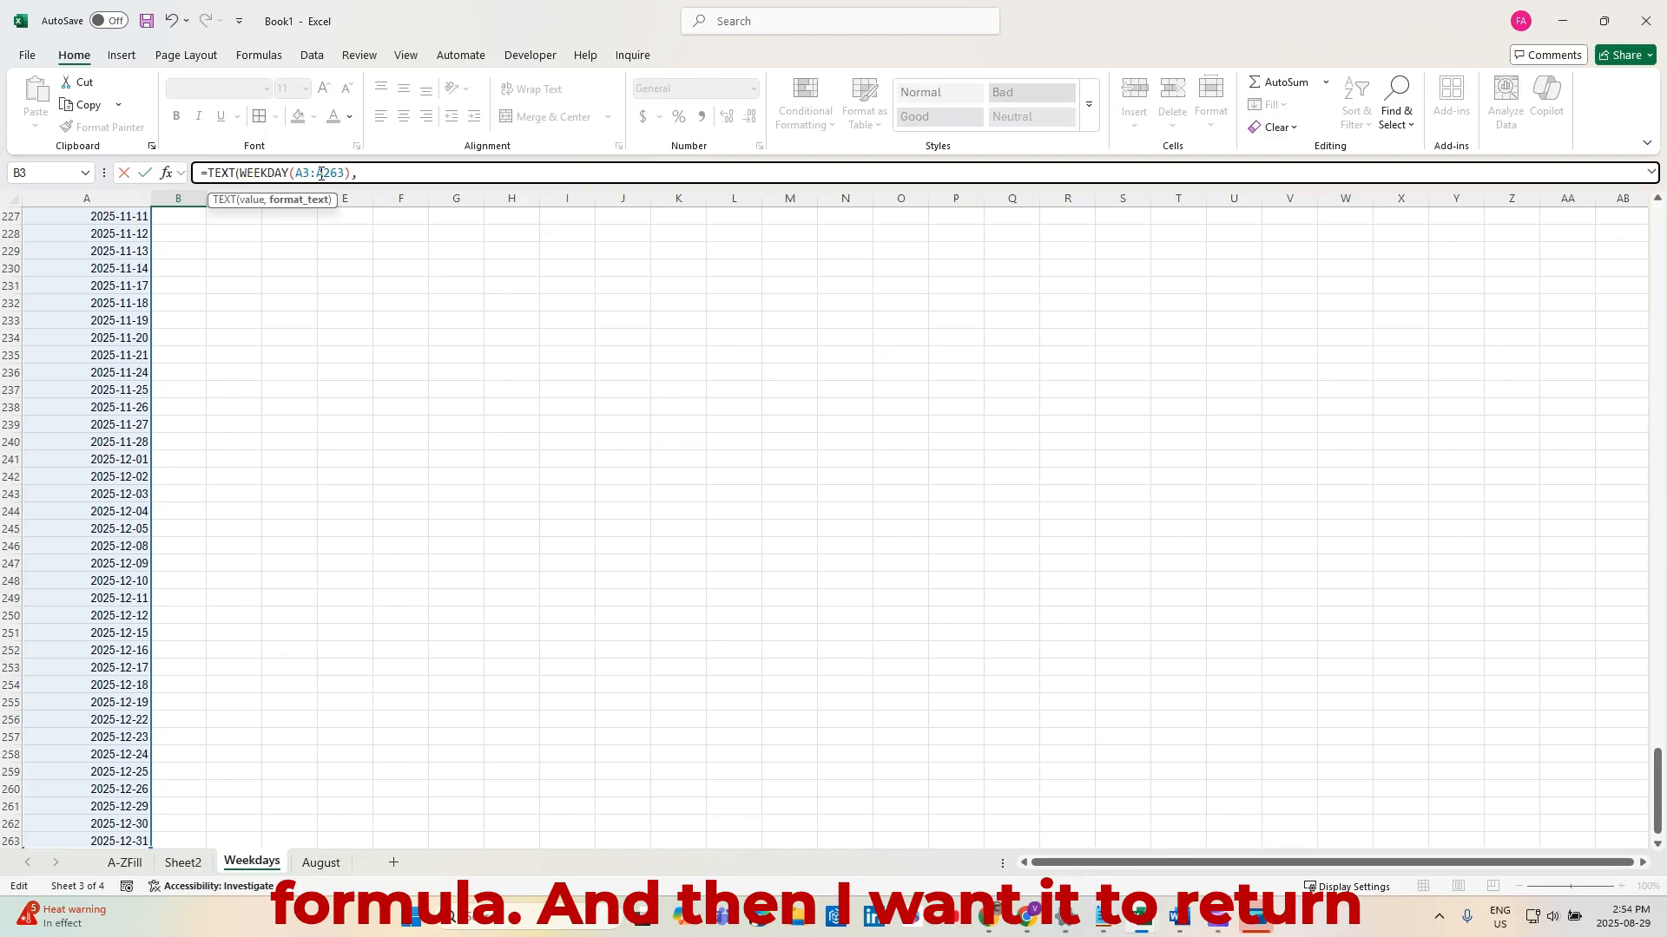
pyautogui.write('"')
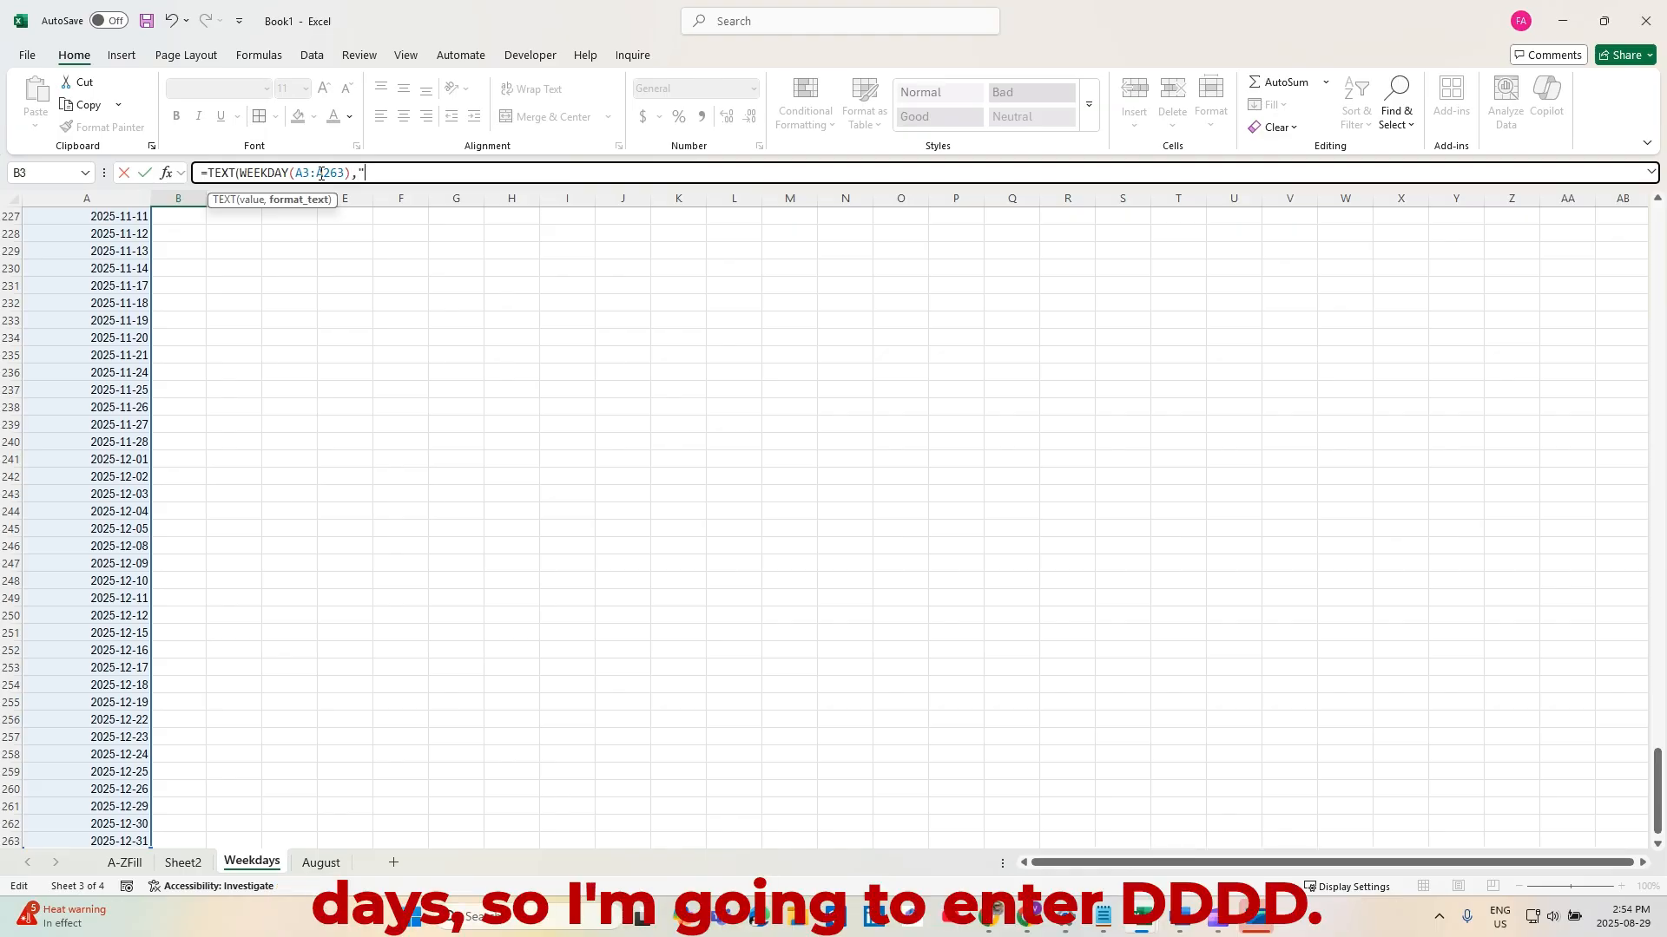
pyautogui.write('DDDD')
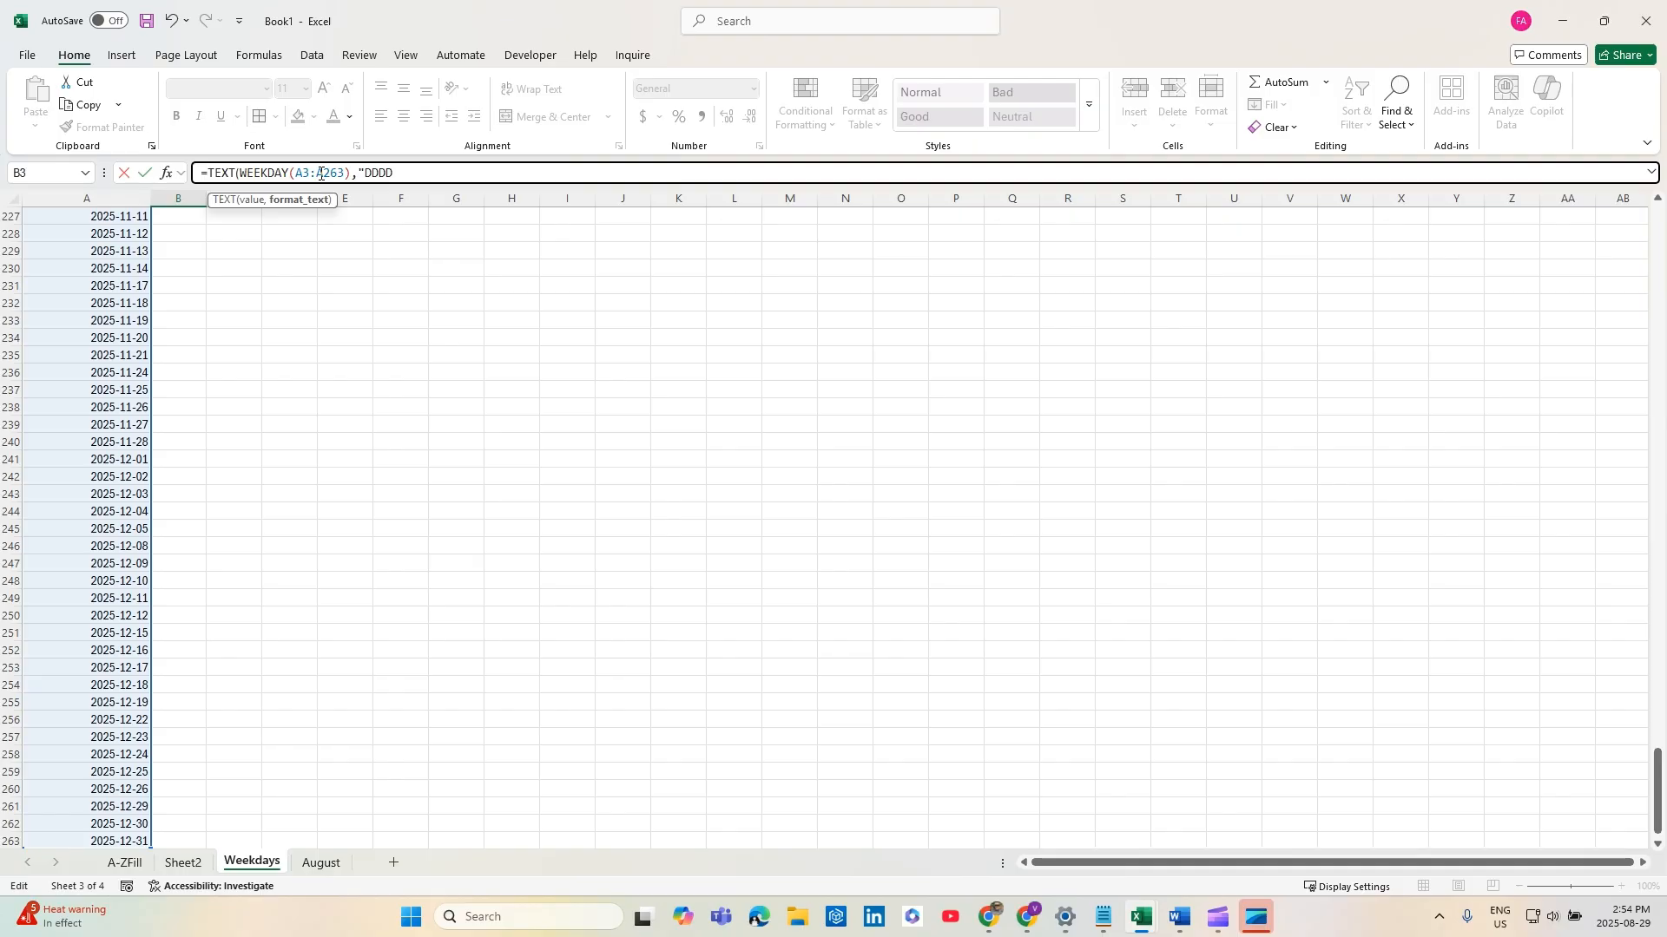
pyautogui.write('")')
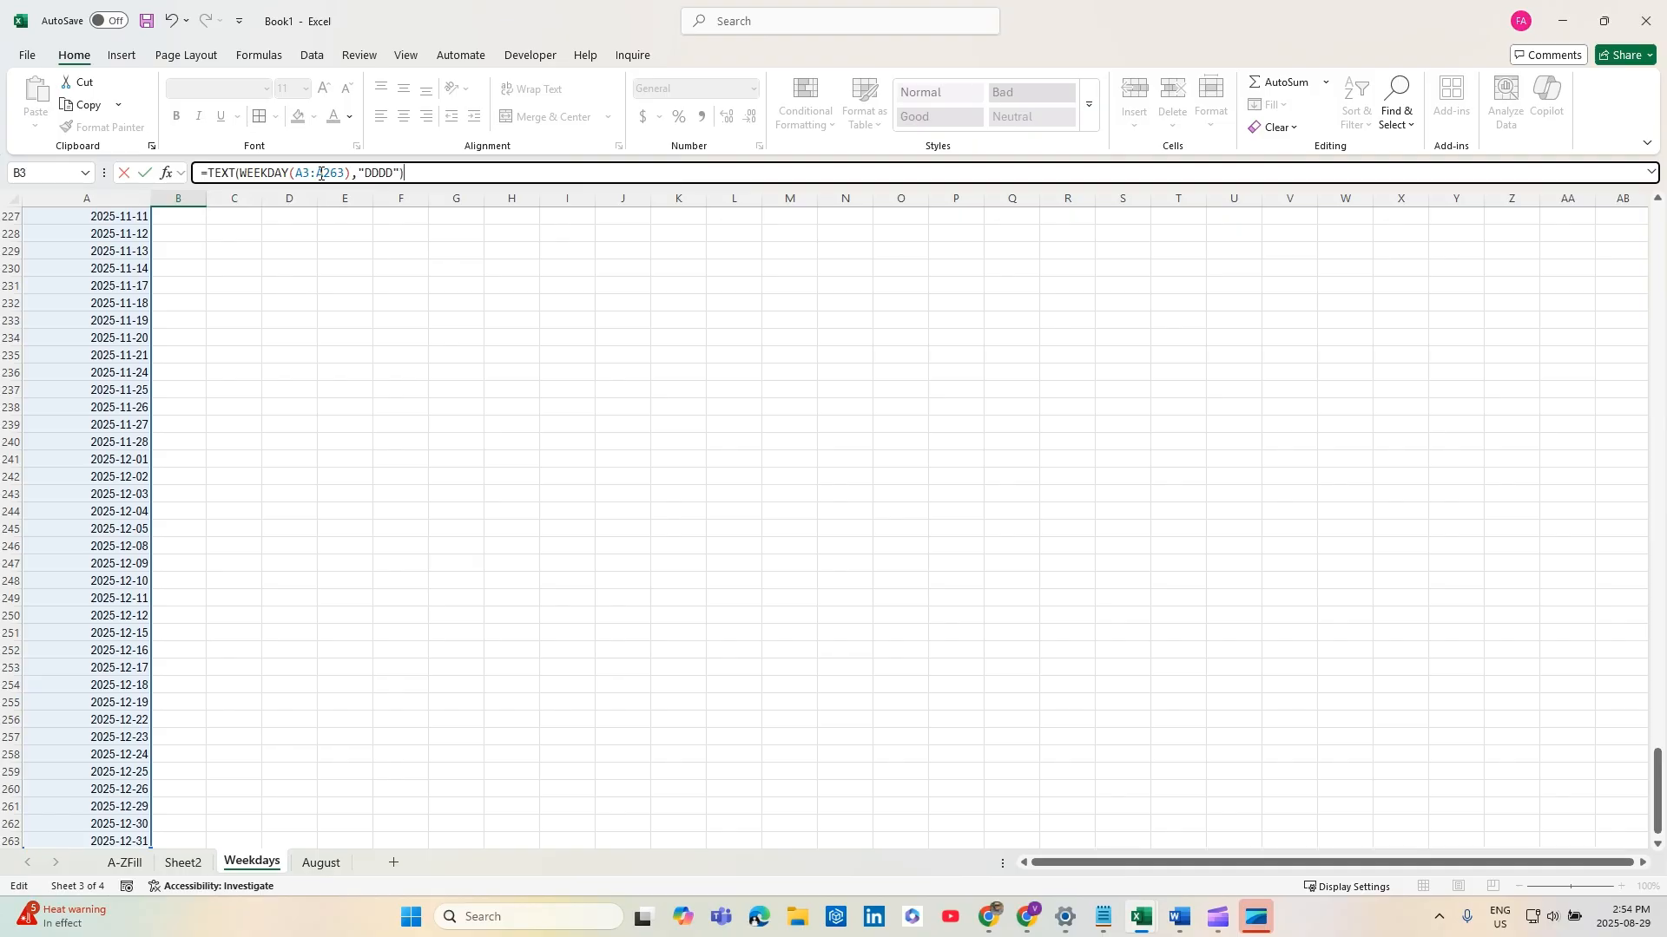
pyautogui.press('Return')
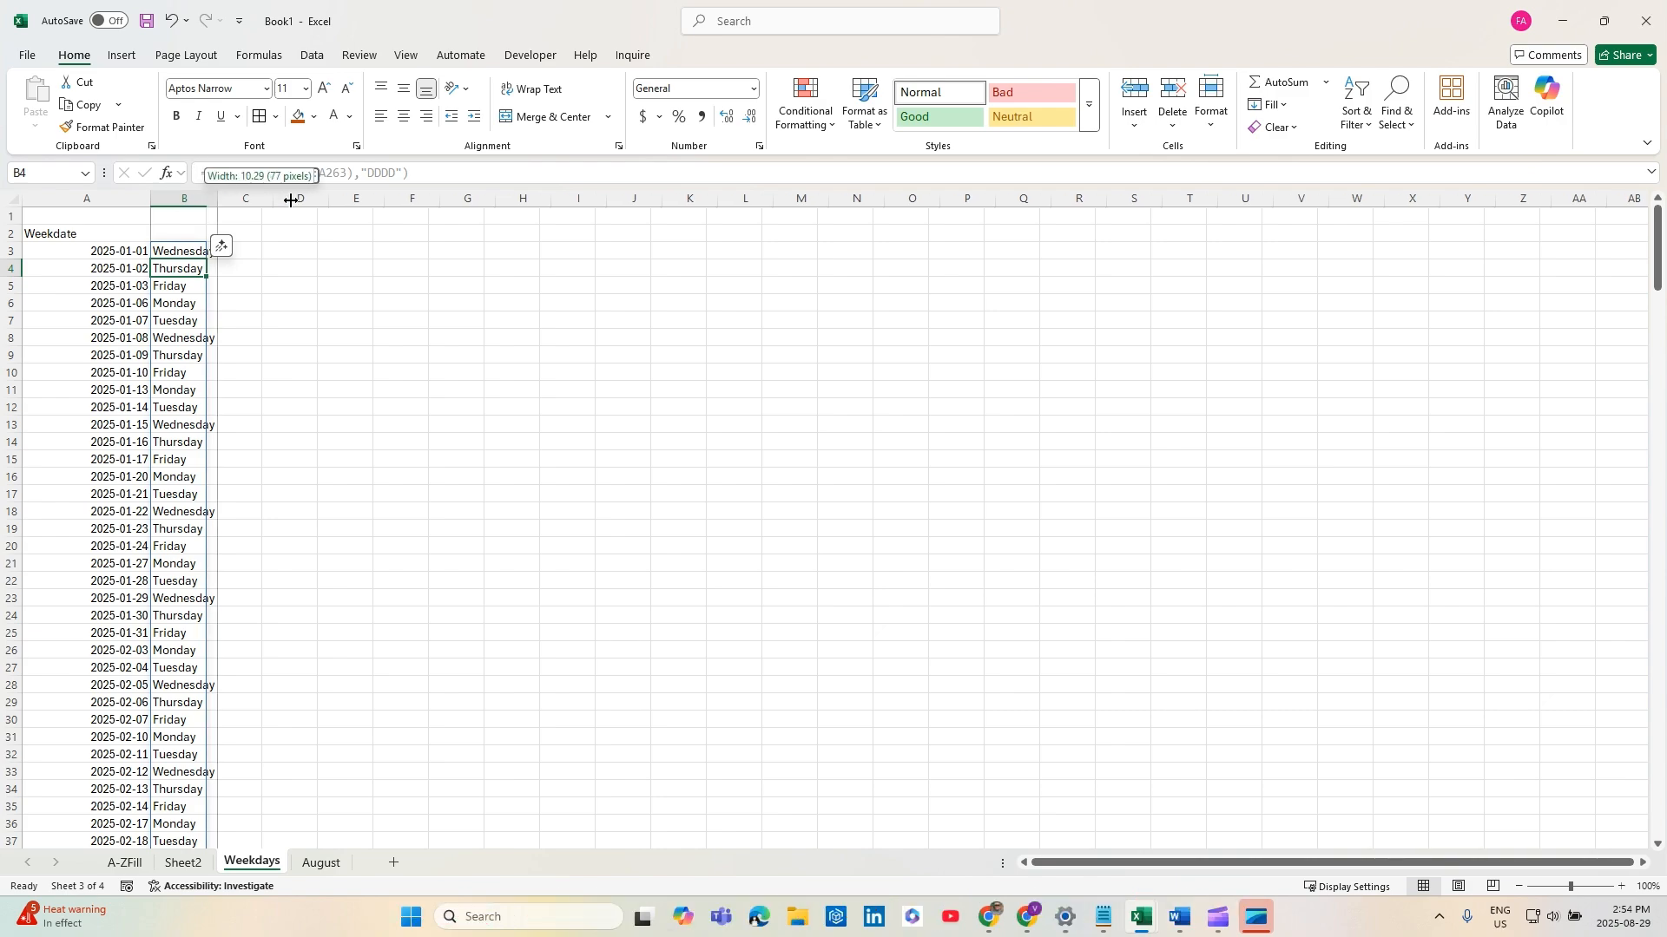
# Widen column B to fit the day names and check the days listed beside the 2025 dates
pyautogui.doubleClick(207, 197)
pyautogui.scroll(-8, 213, 326)
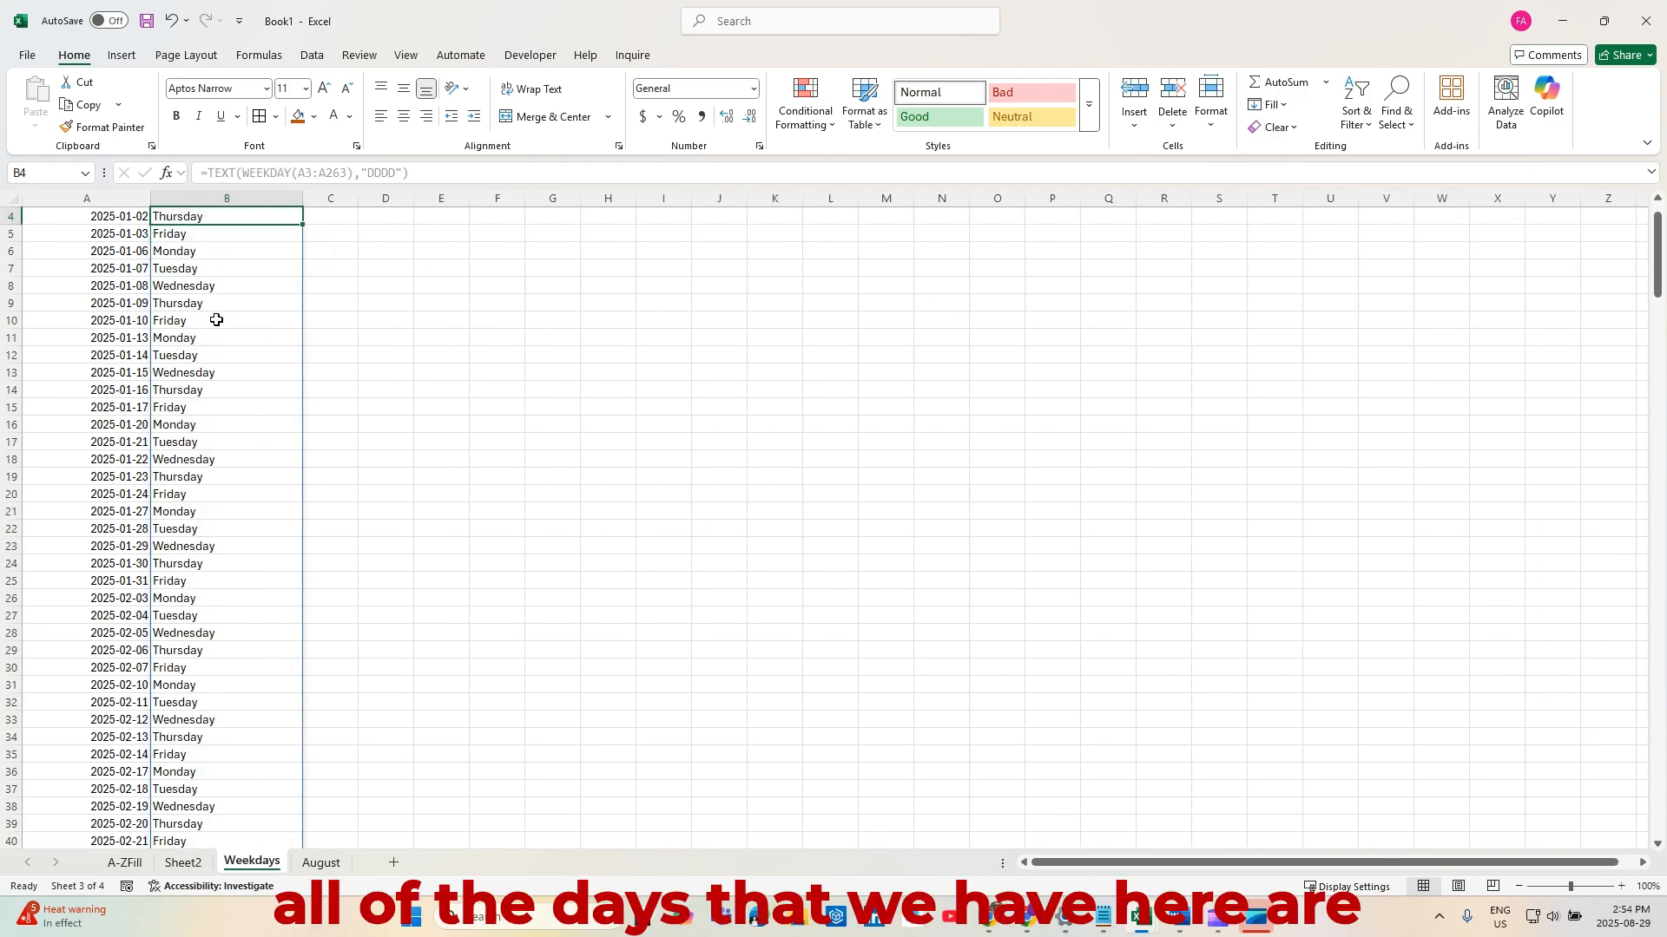
pyautogui.scroll(-18, 214, 326)
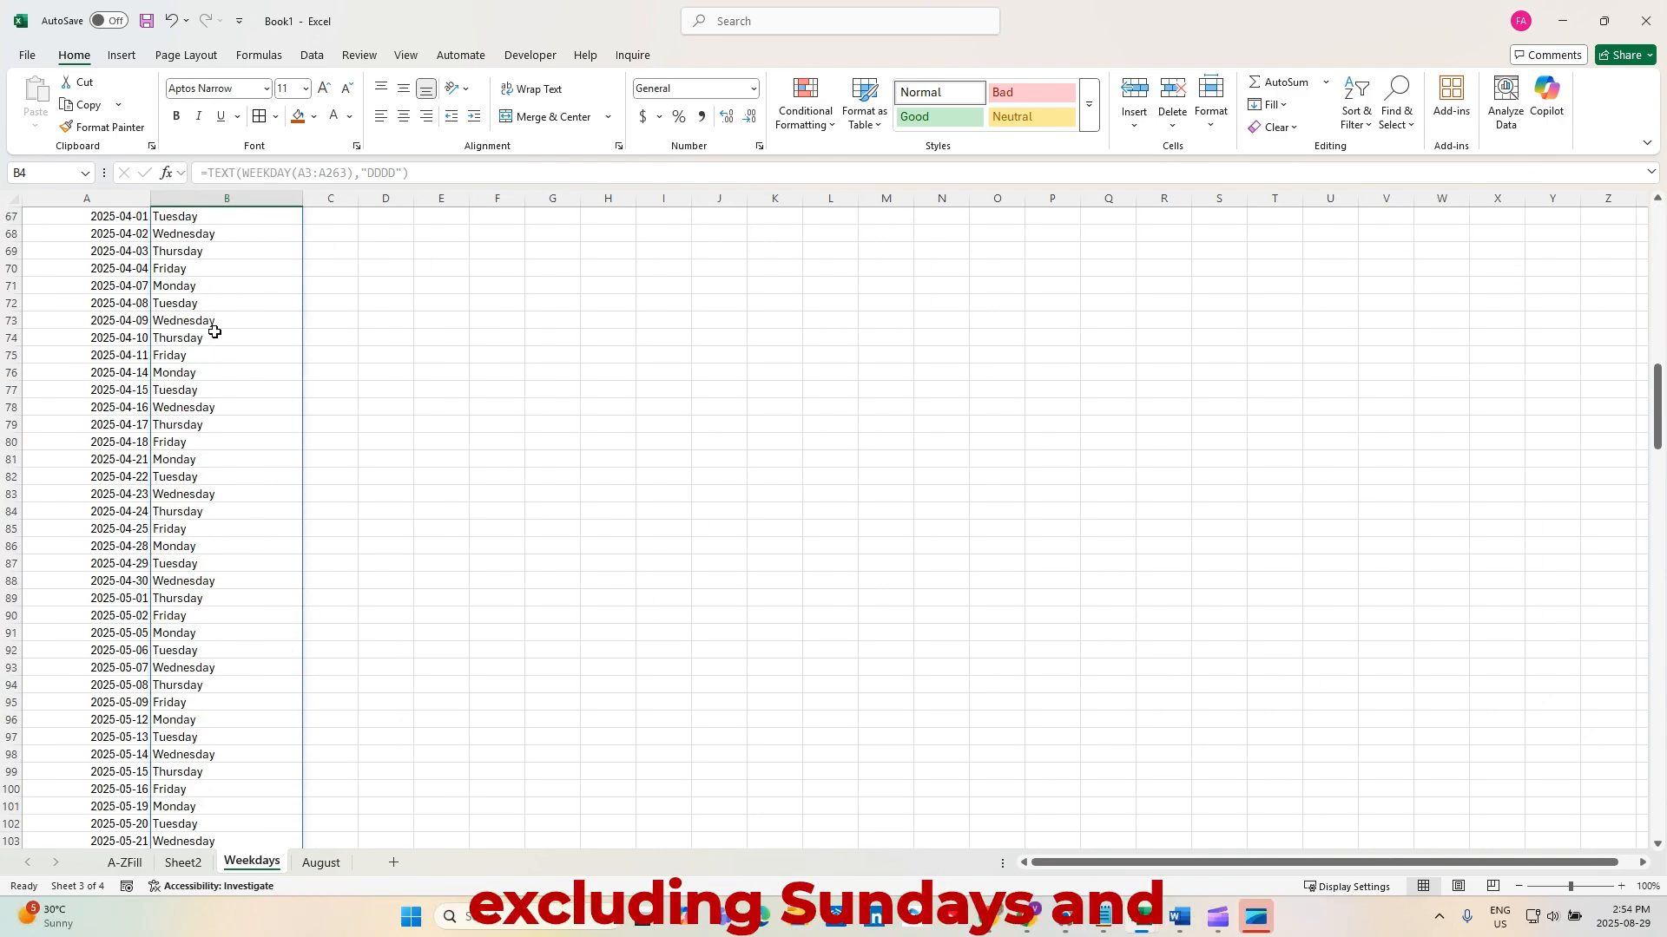
pyautogui.moveTo(1655, 434); pyautogui.dragTo(1636, 235)
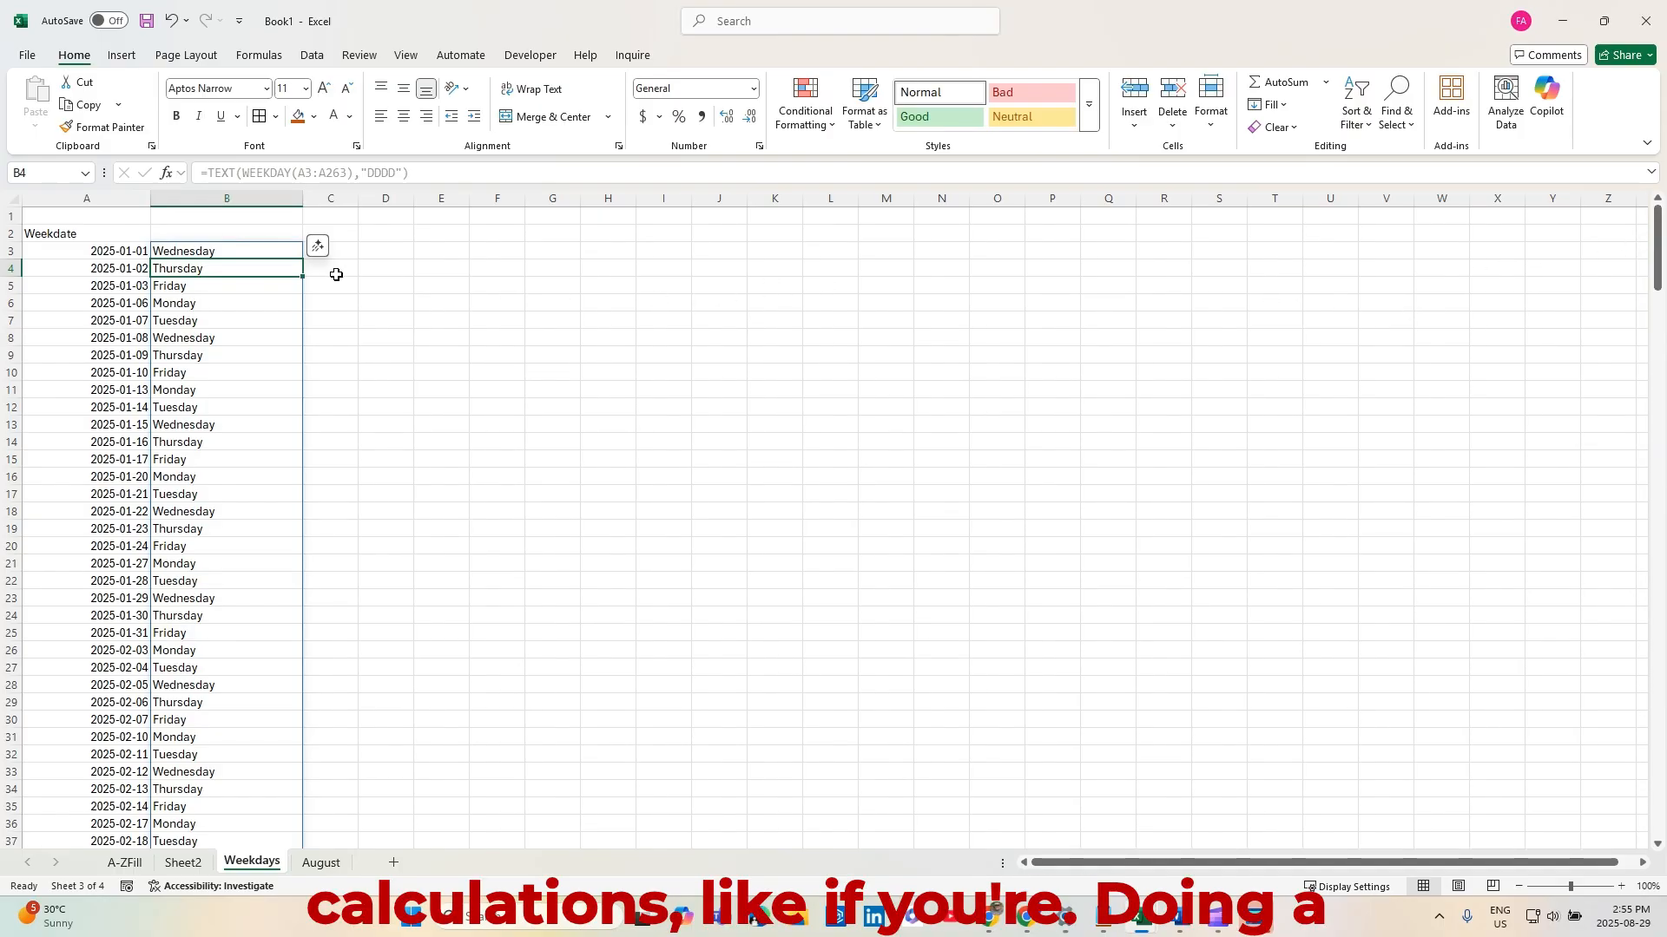
pyautogui.click(254, 255)
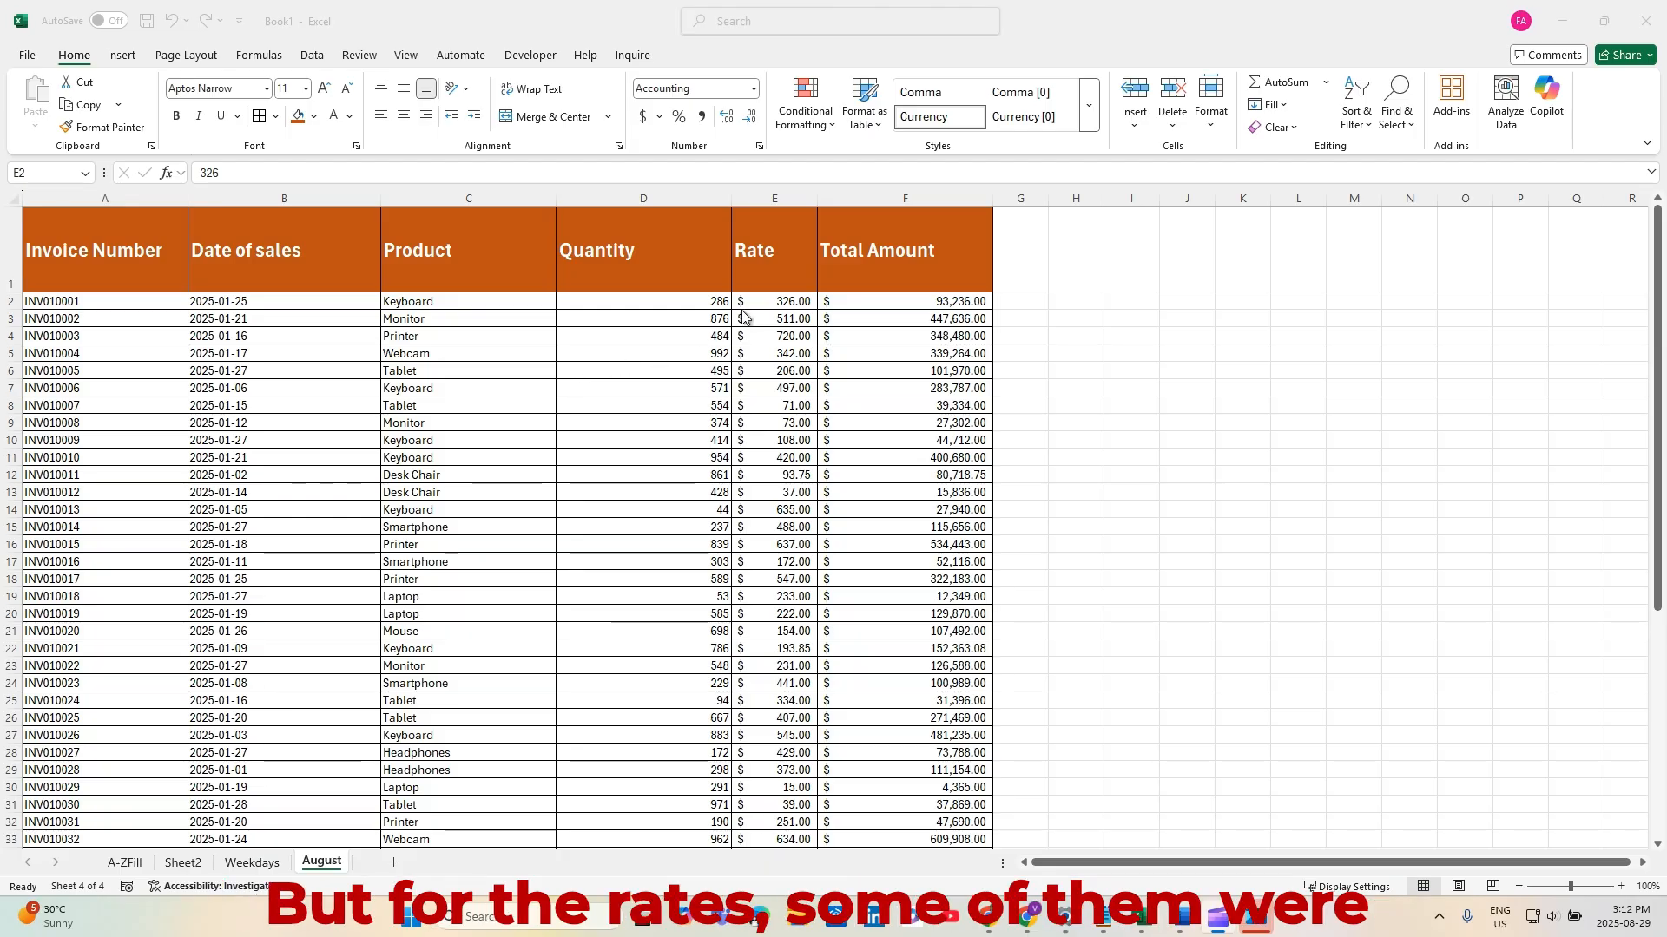
# Examine several Rate cells on the August sheet for manually entered values versus formulas
pyautogui.click(768, 306)
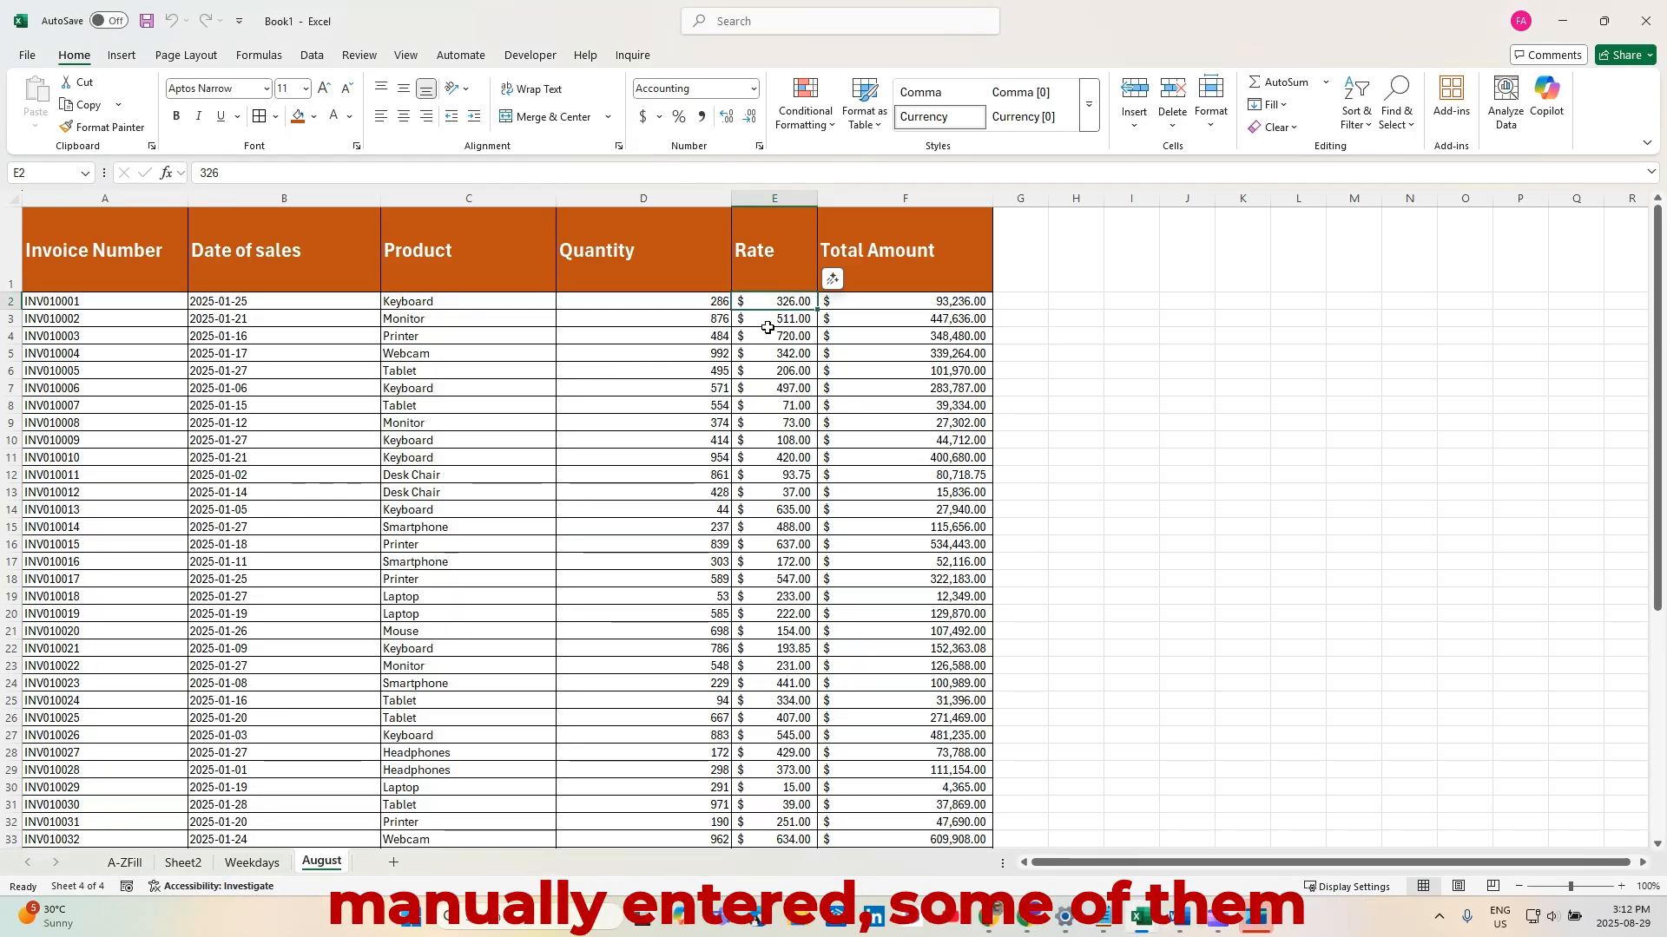
pyautogui.click(779, 338)
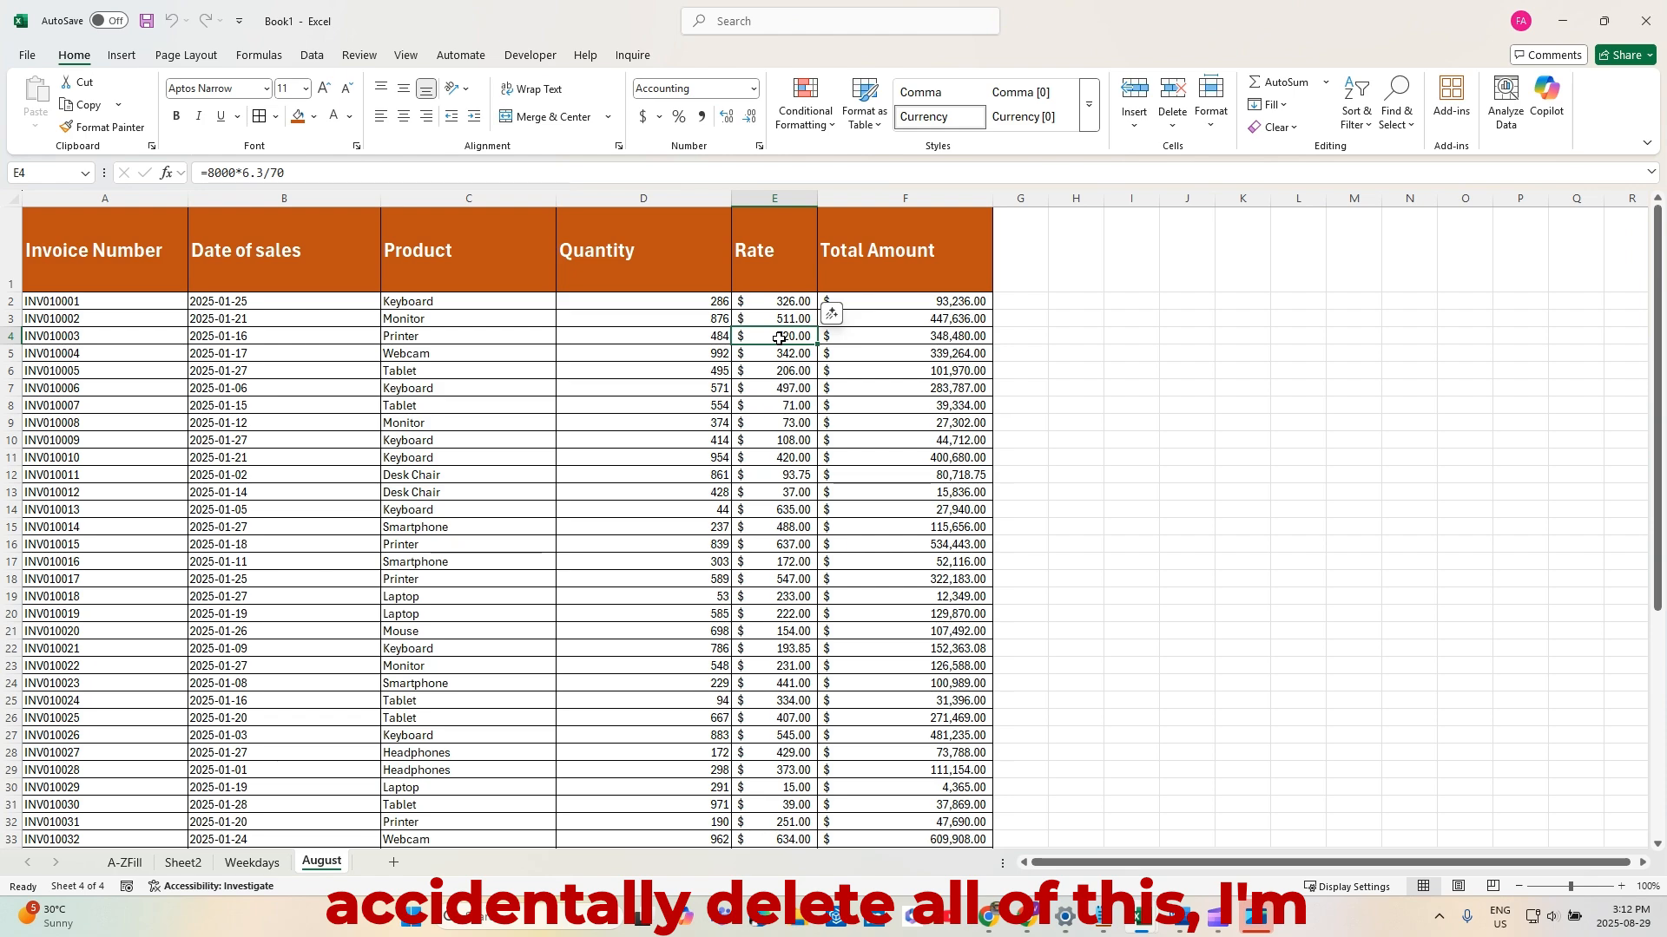
pyautogui.click(796, 404)
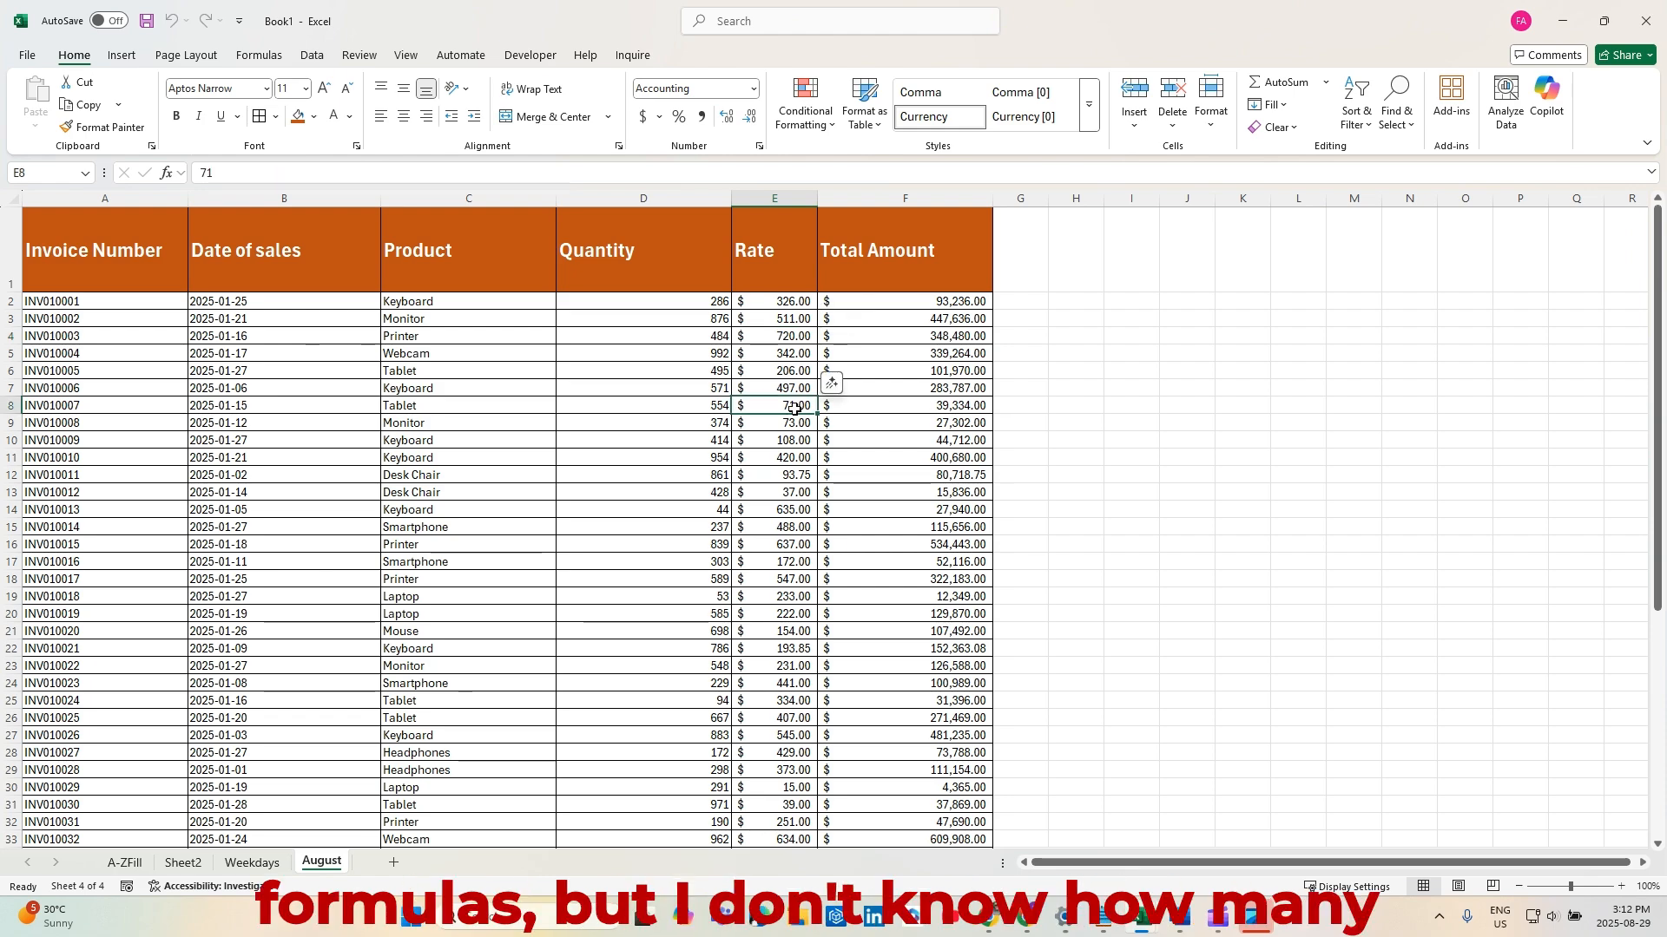
pyautogui.click(789, 440)
pyautogui.click(783, 474)
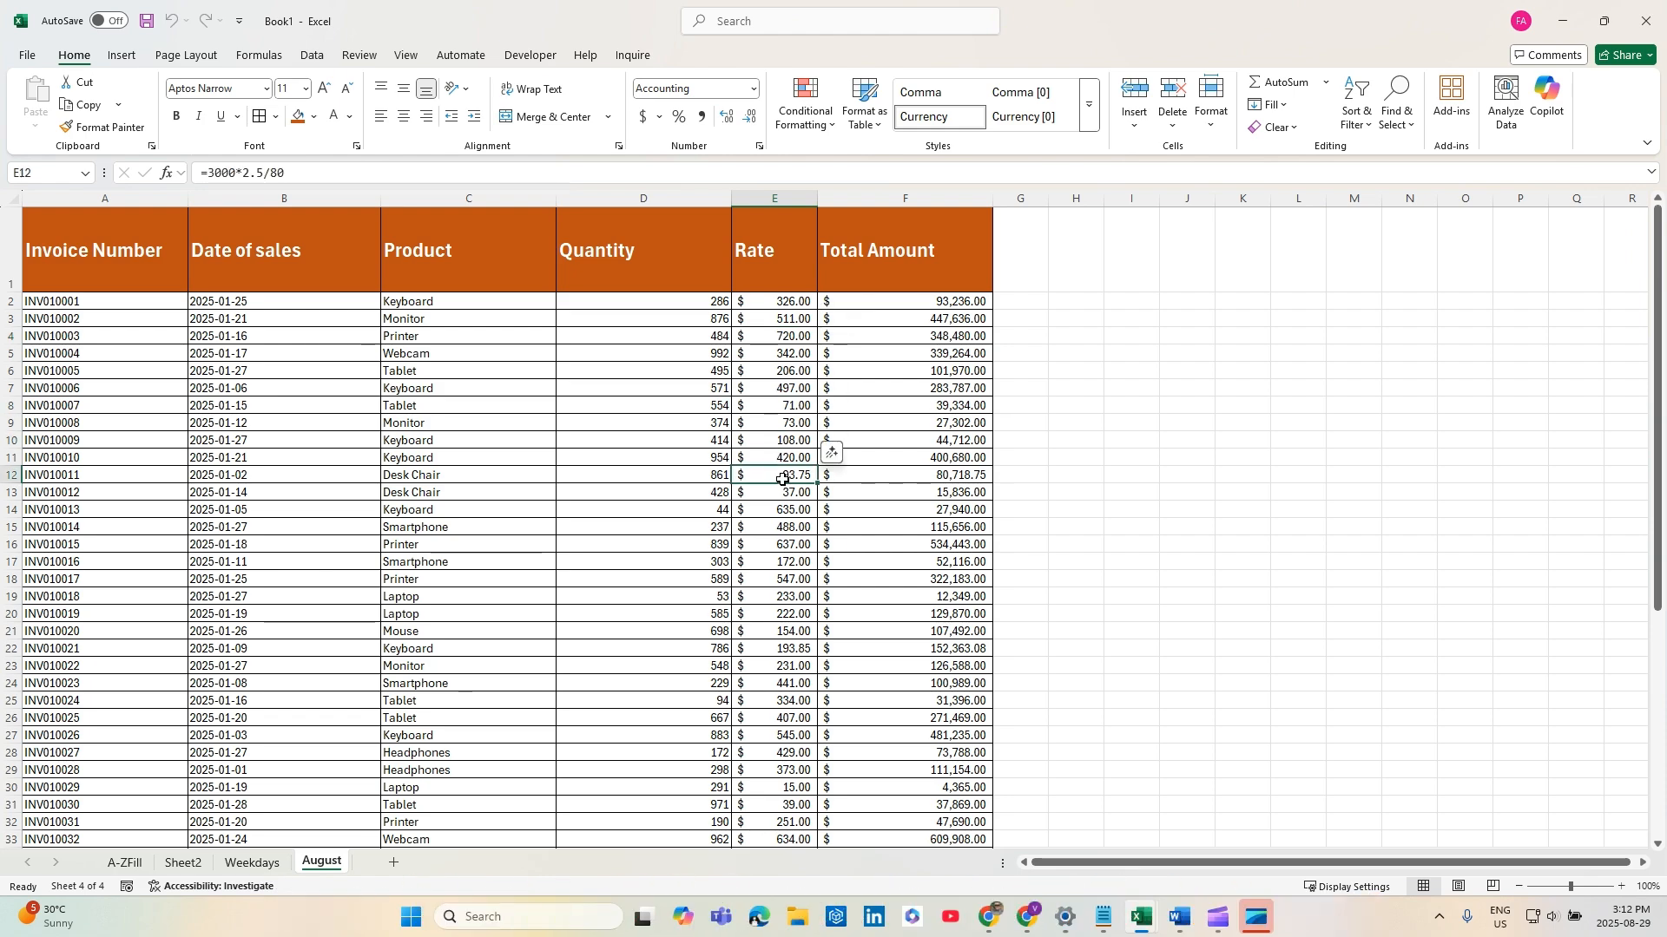
pyautogui.click(759, 530)
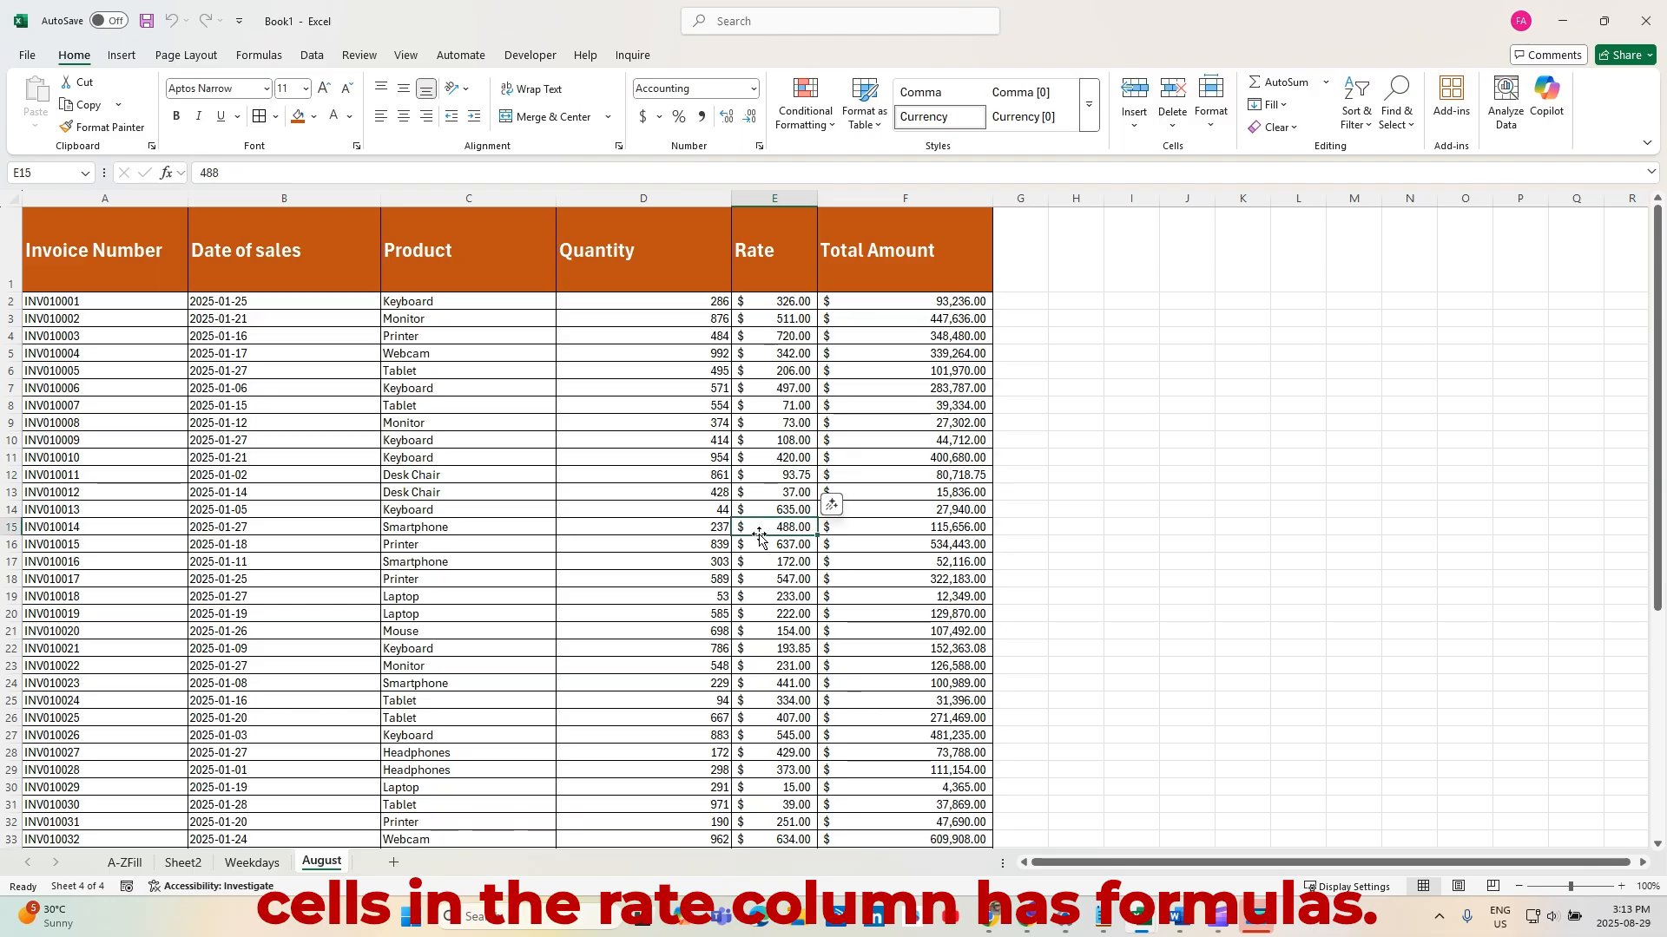
pyautogui.click(445, 383)
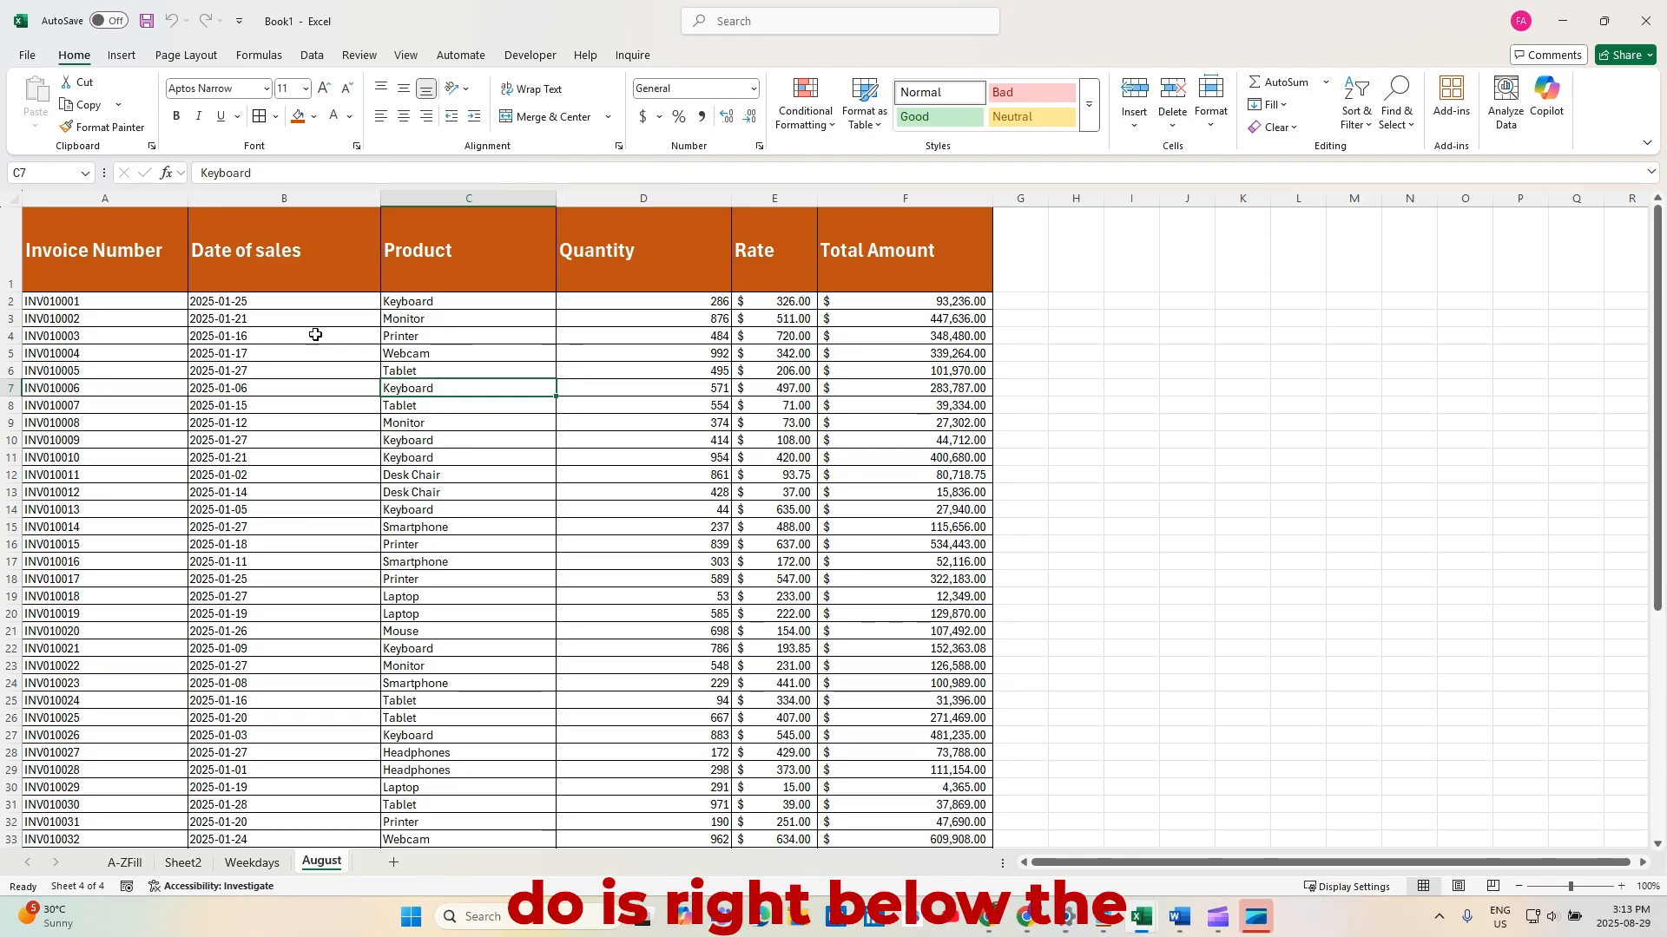
# Clear only the constants from all the data below the August sheet's header row, isolating them with Go To Special
pyautogui.click(108, 298)
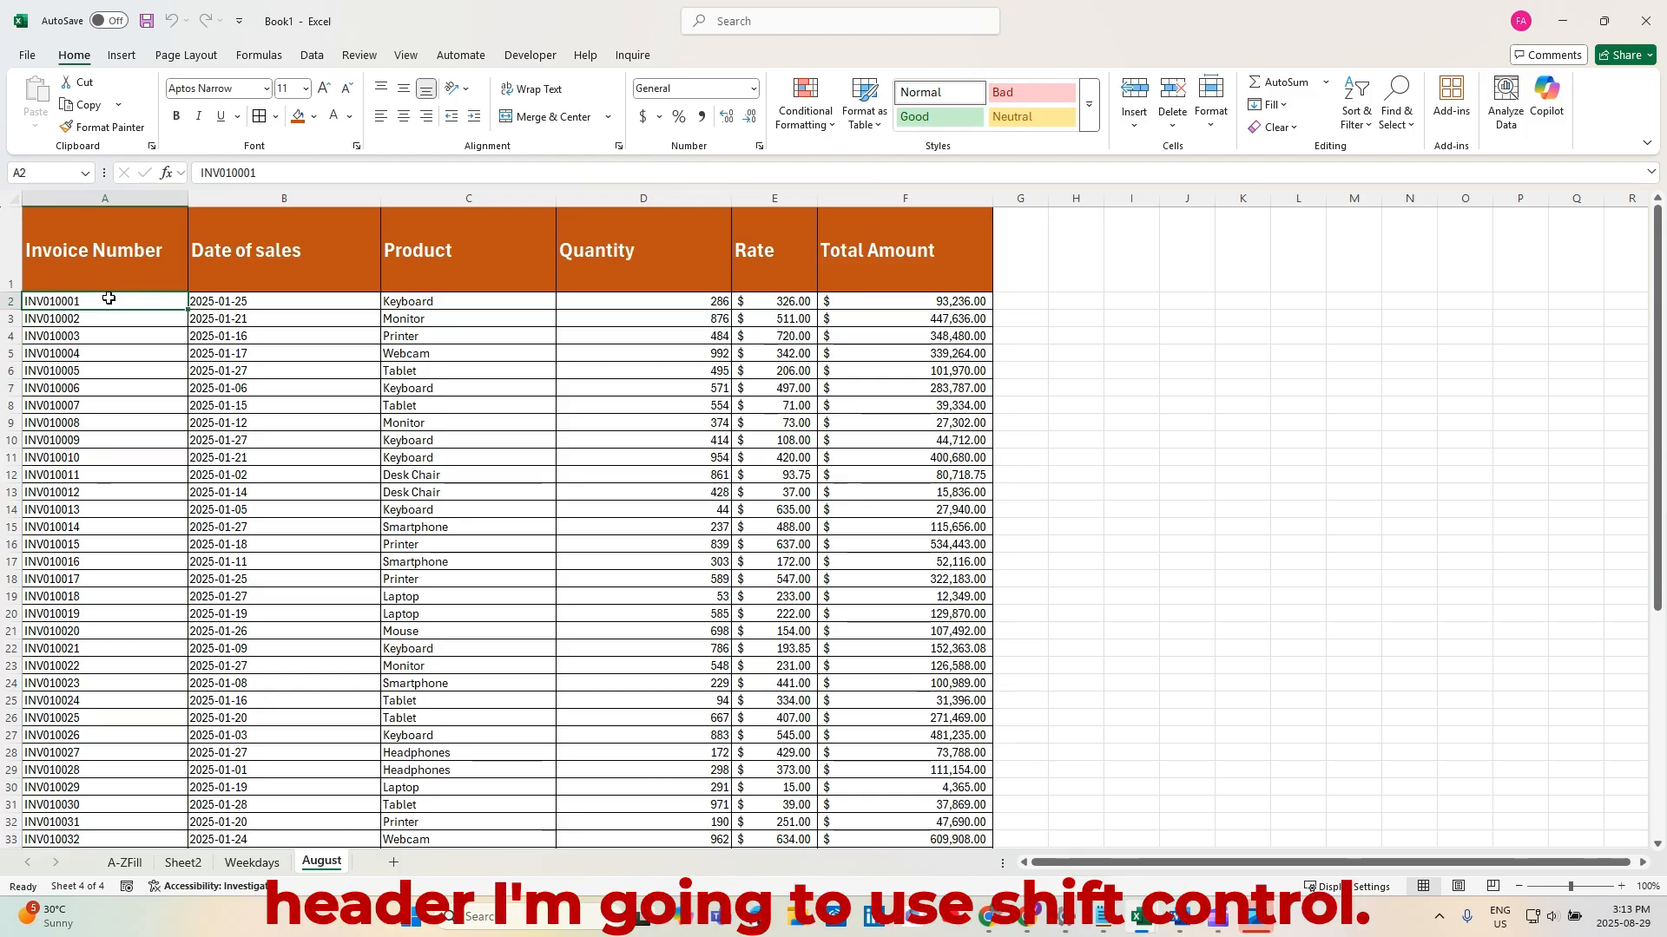
pyautogui.hotkey('ctrl', 'shift', 'Right')
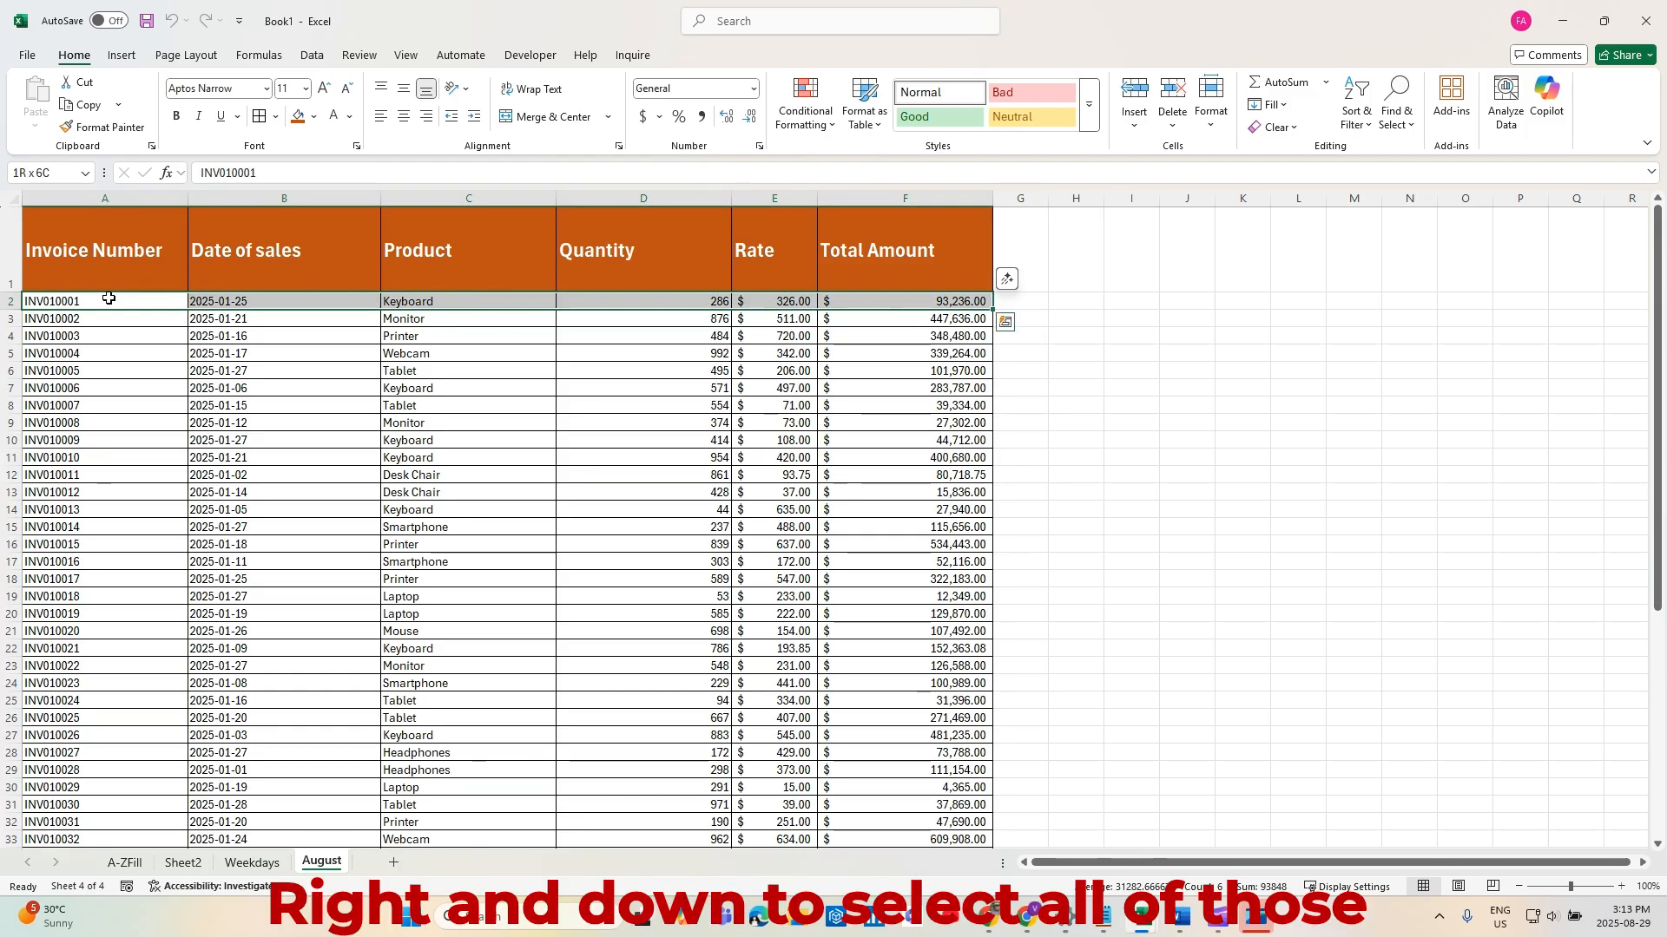
pyautogui.hotkey('ctrl', 'shift', 'Down')
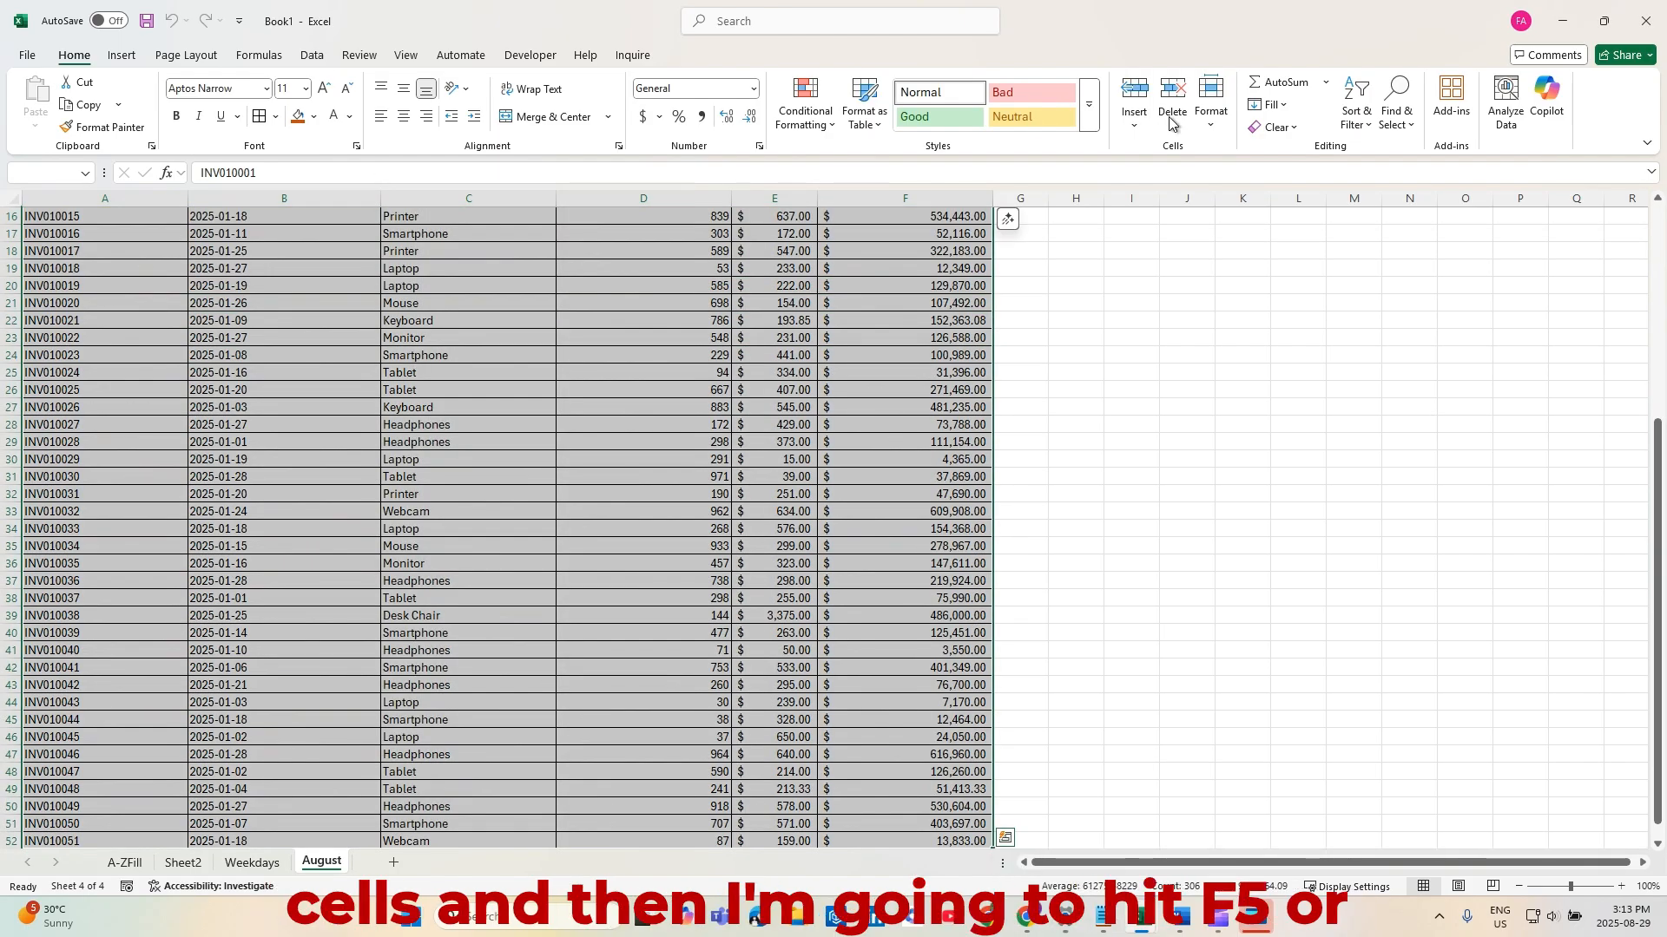
pyautogui.click(1396, 113)
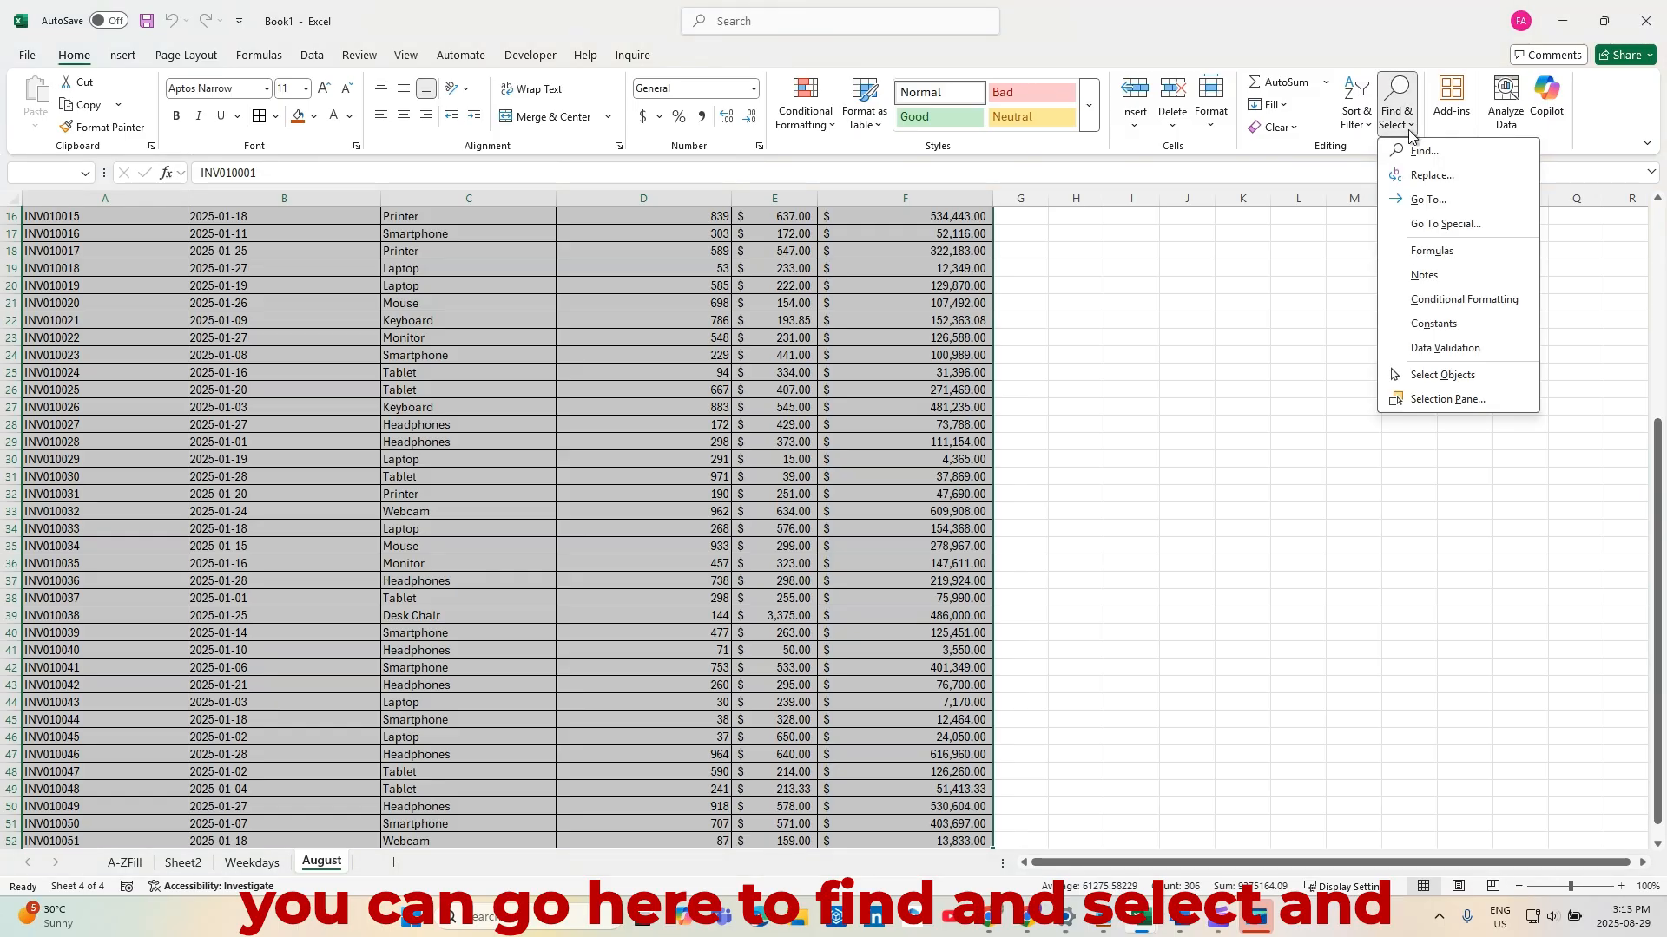
pyautogui.click(1424, 228)
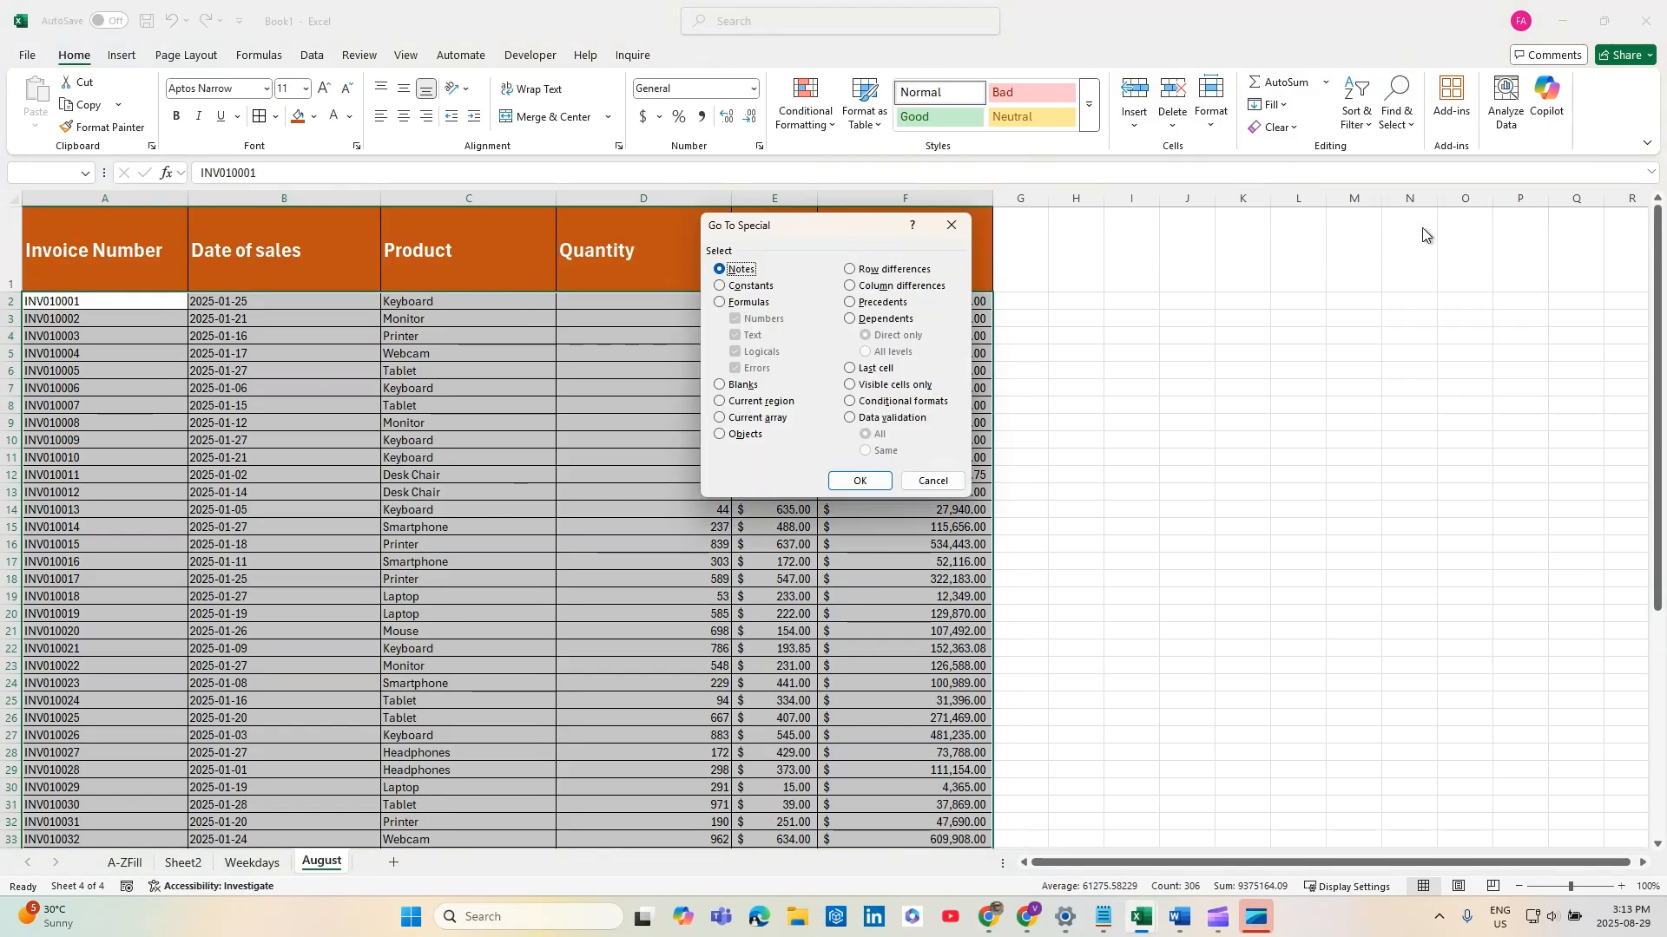
pyautogui.moveTo(853, 227); pyautogui.dragTo(1112, 203)
pyautogui.click(1002, 265)
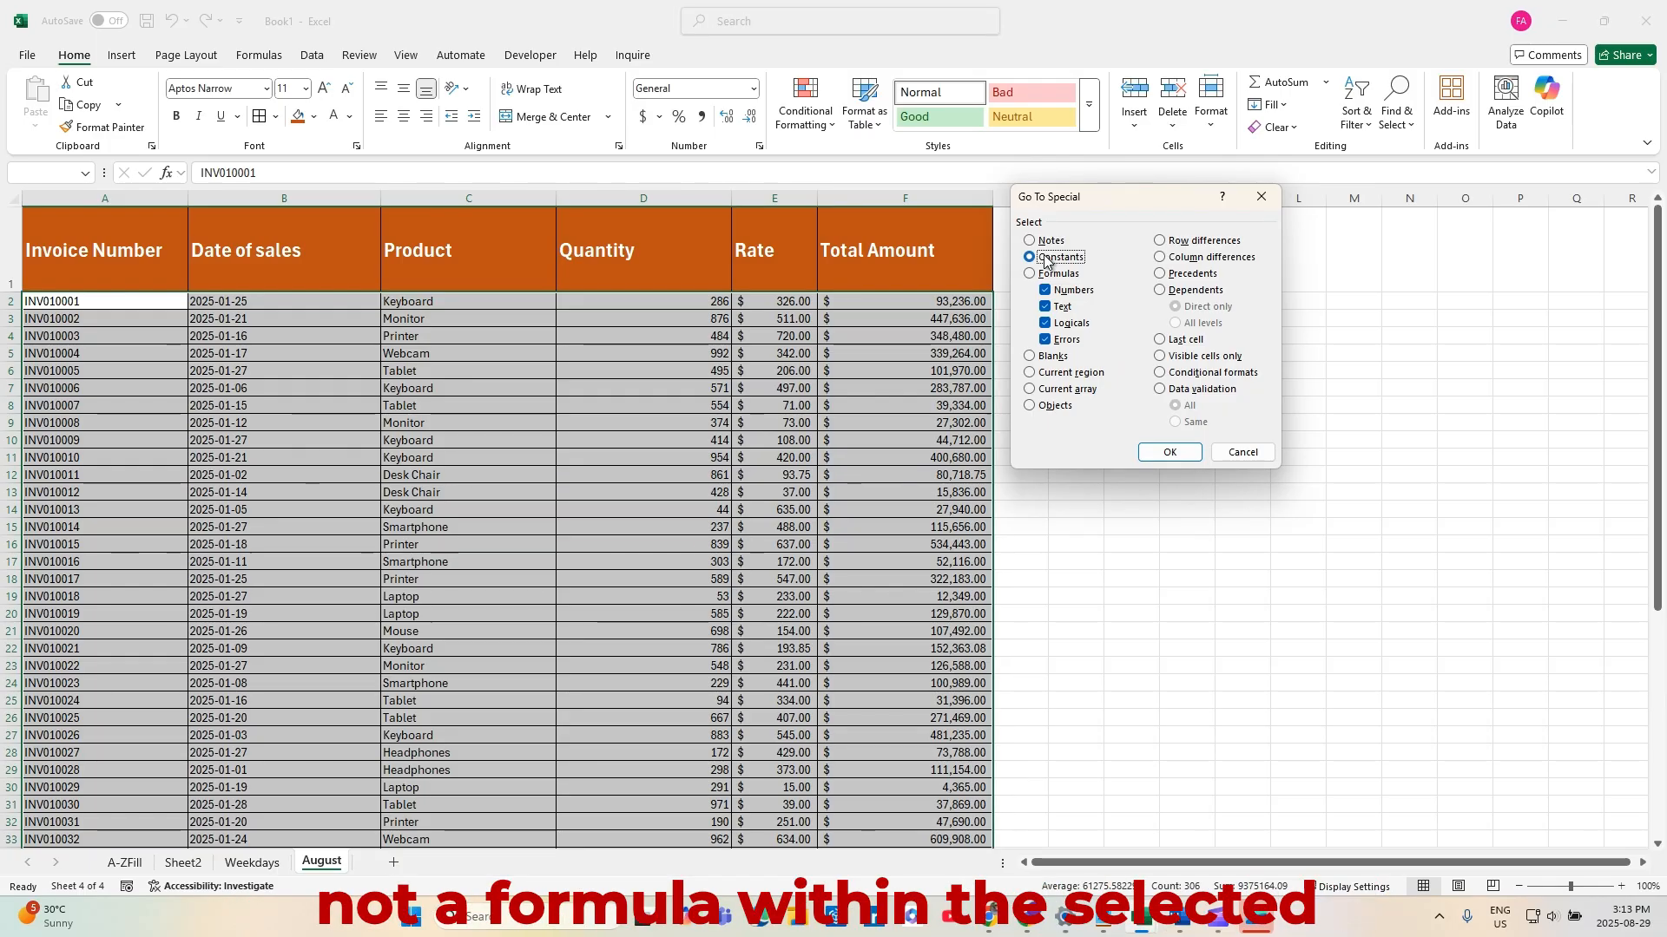
pyautogui.click(1152, 452)
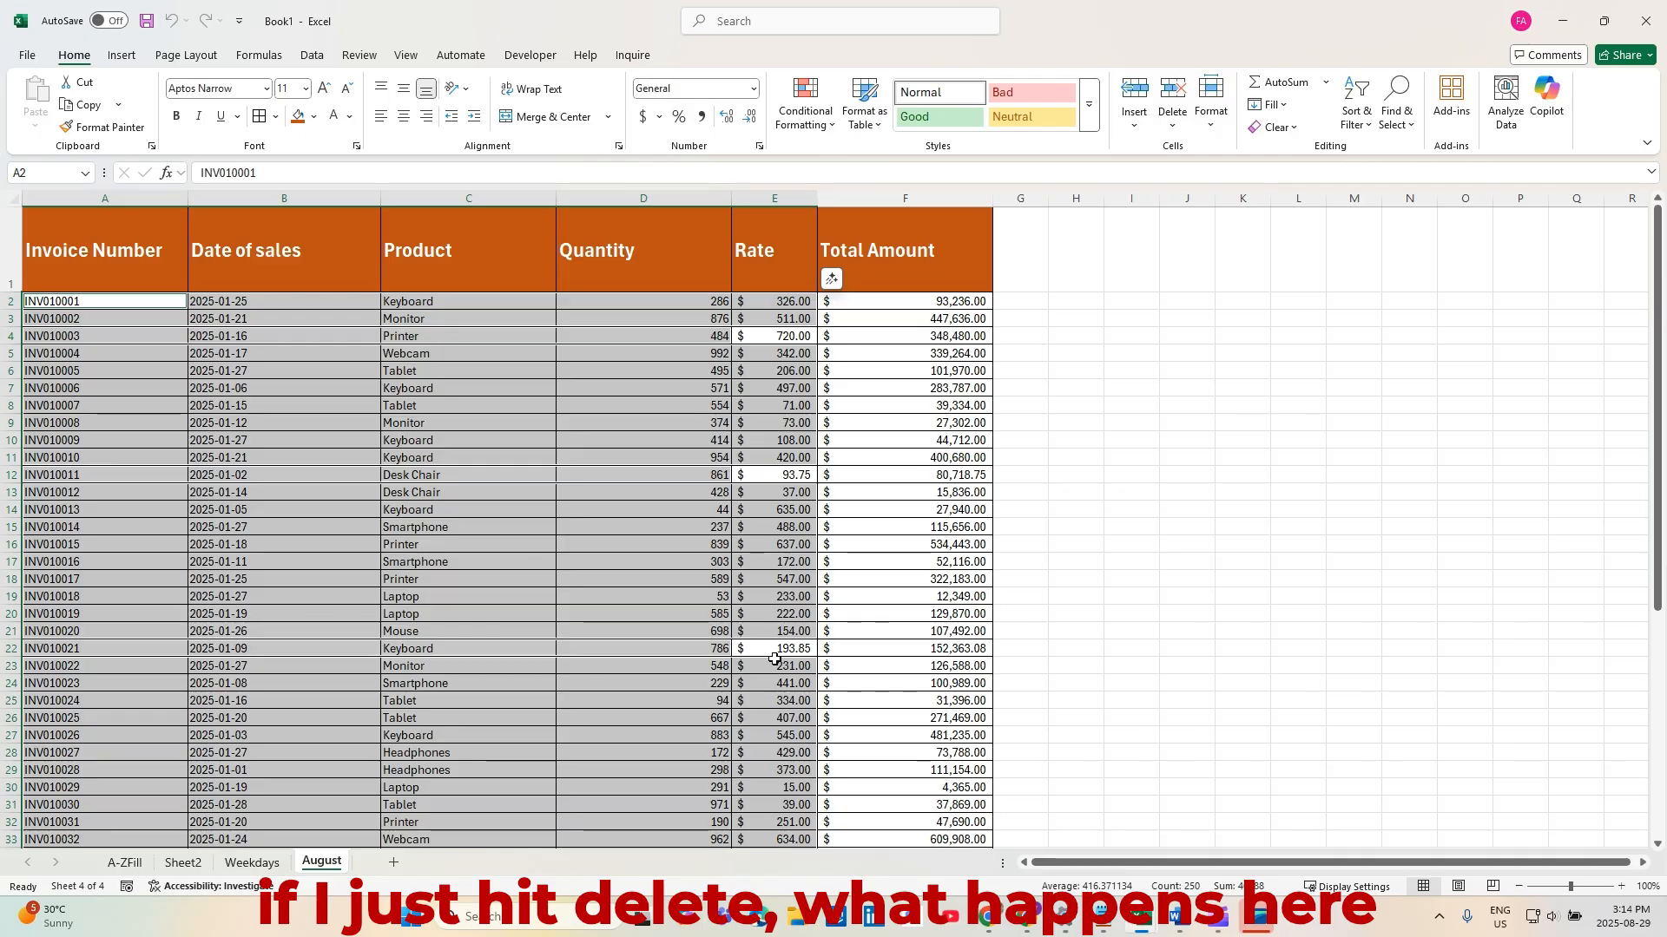
pyautogui.press('Delete')
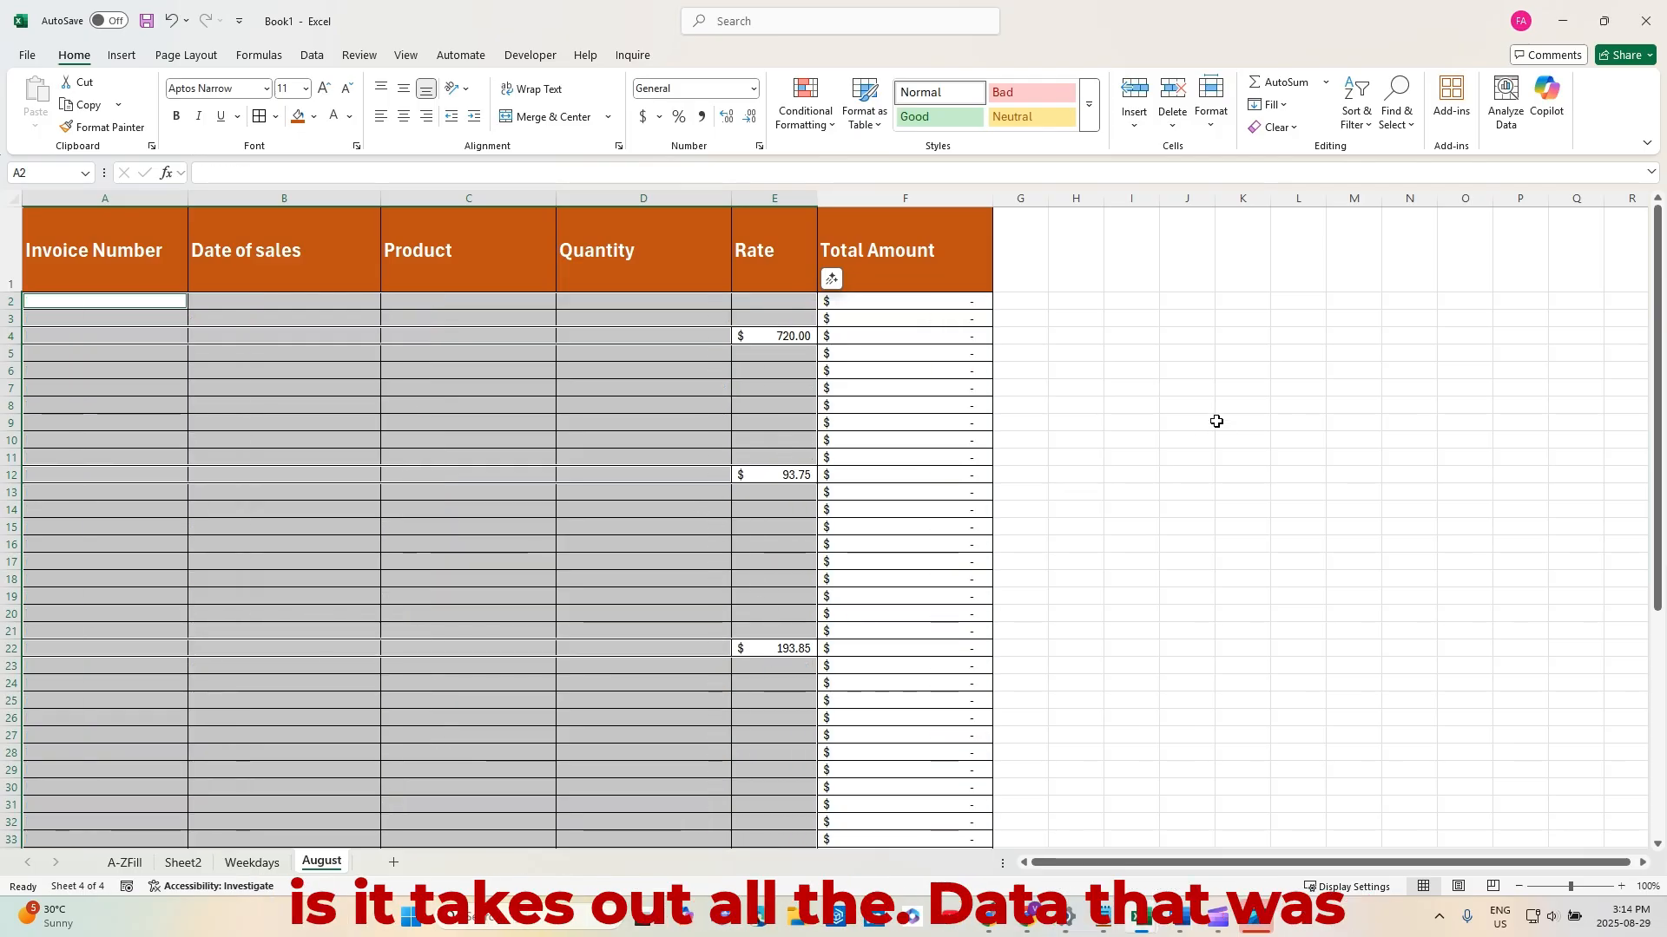
# Examine the formulas left in the Rate and Total Amount columns of the August sheet, down to the last table row
pyautogui.scroll(-10, 764, 395)
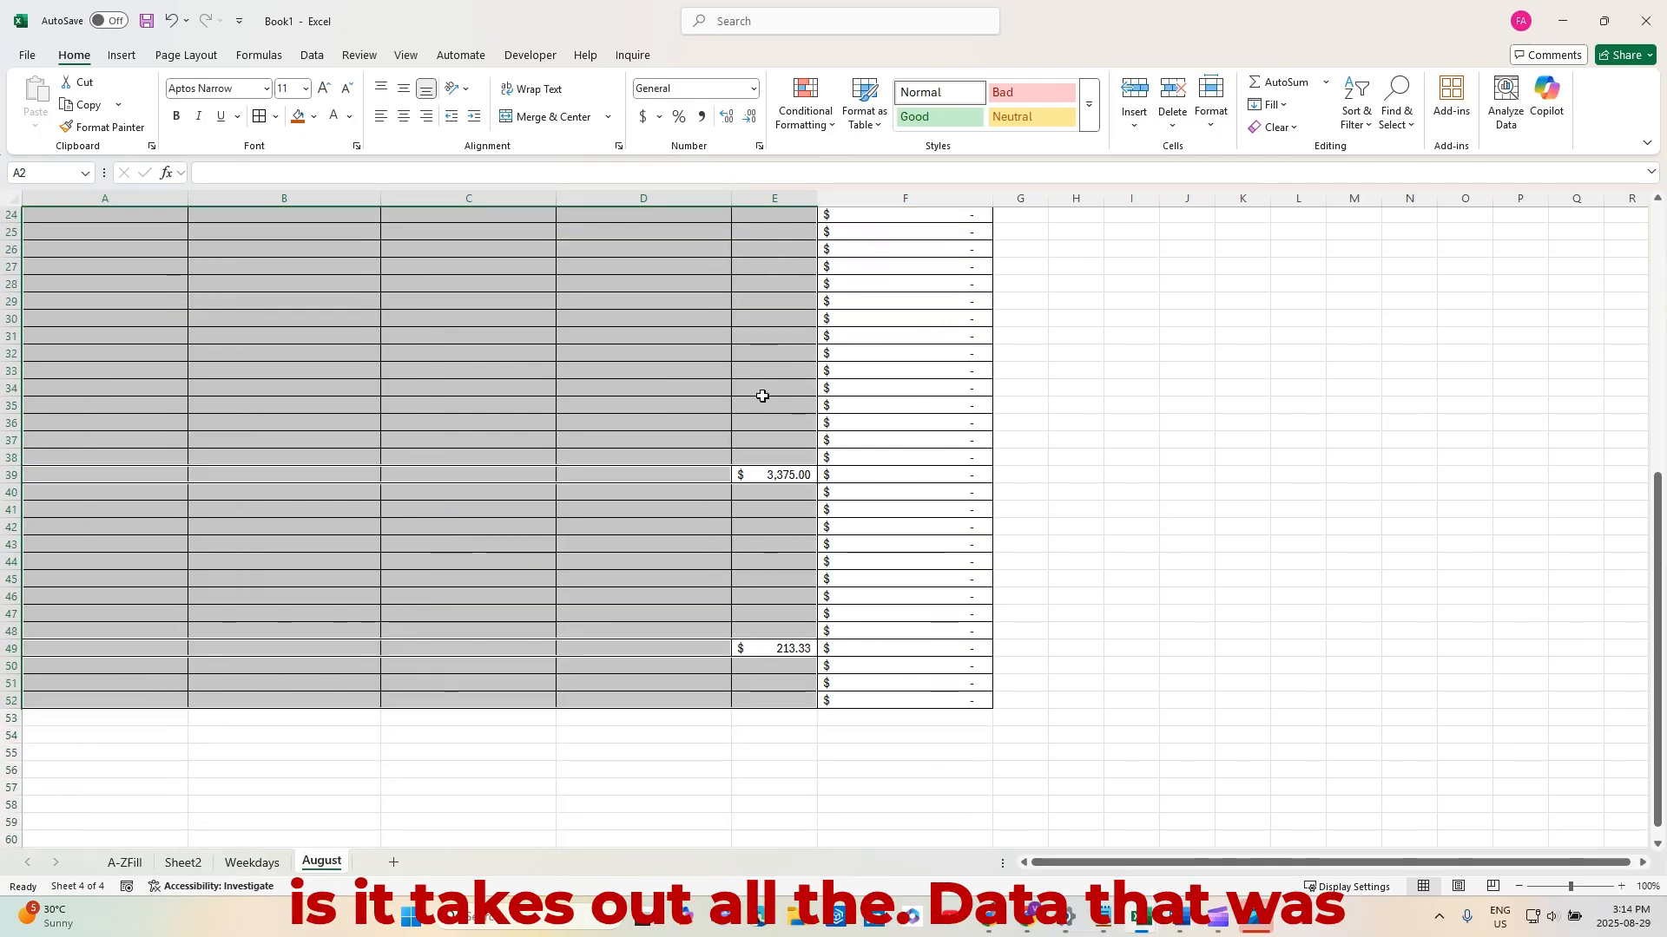
pyautogui.scroll(10, 762, 390)
pyautogui.click(547, 352)
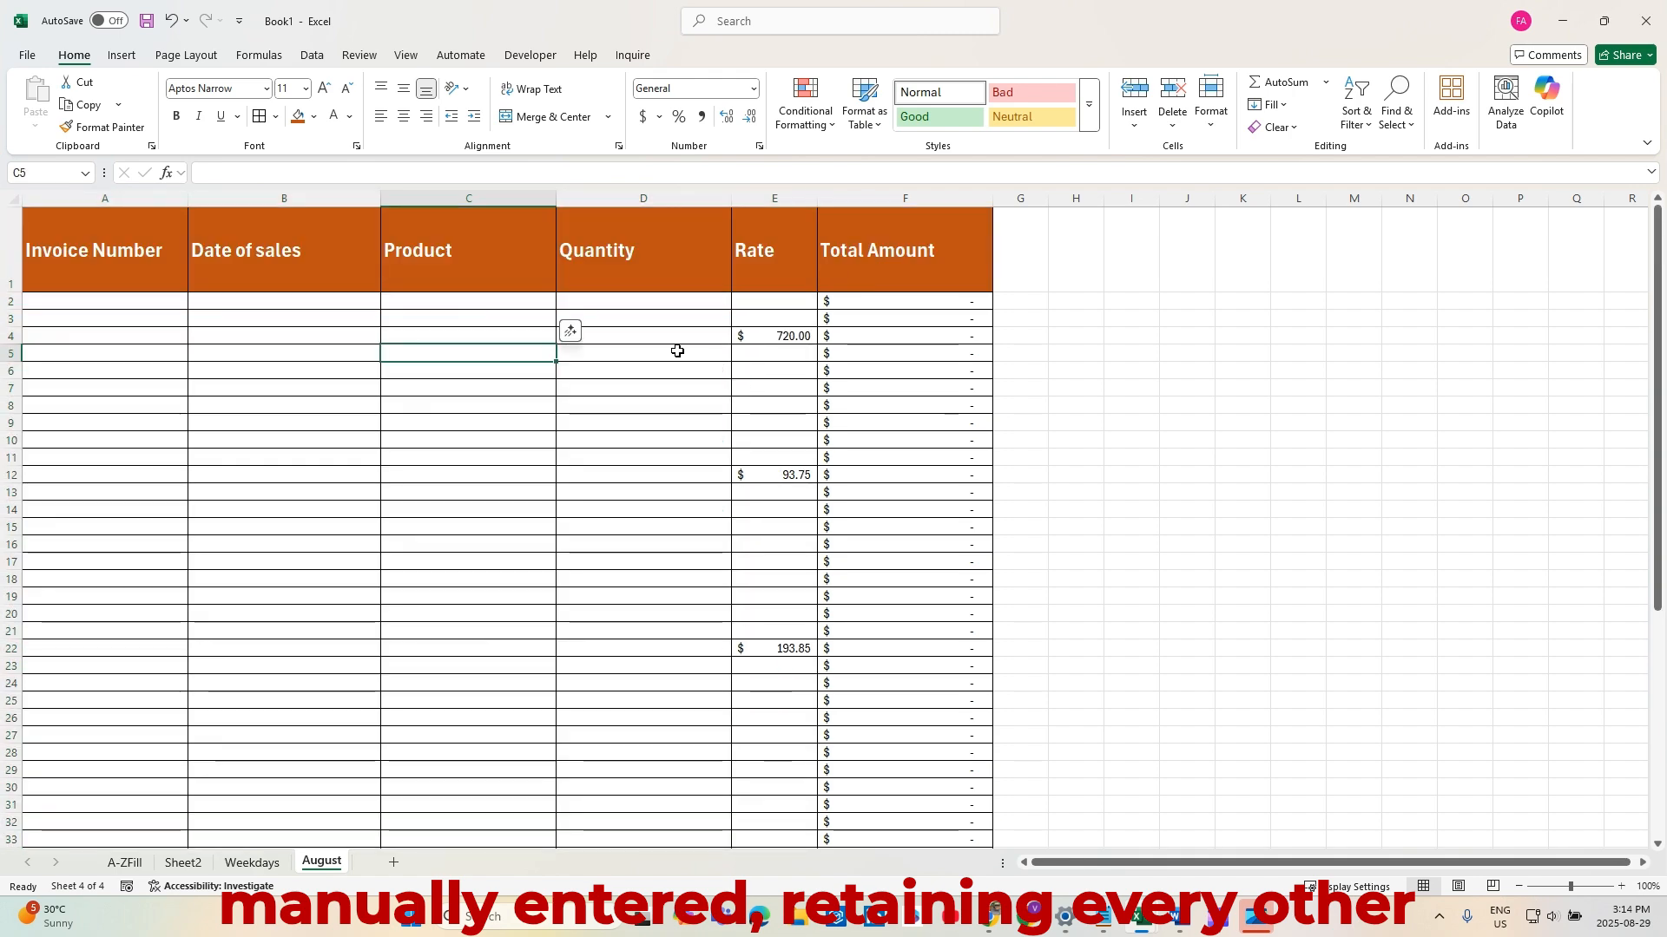
pyautogui.click(885, 334)
pyautogui.click(904, 371)
pyautogui.click(908, 439)
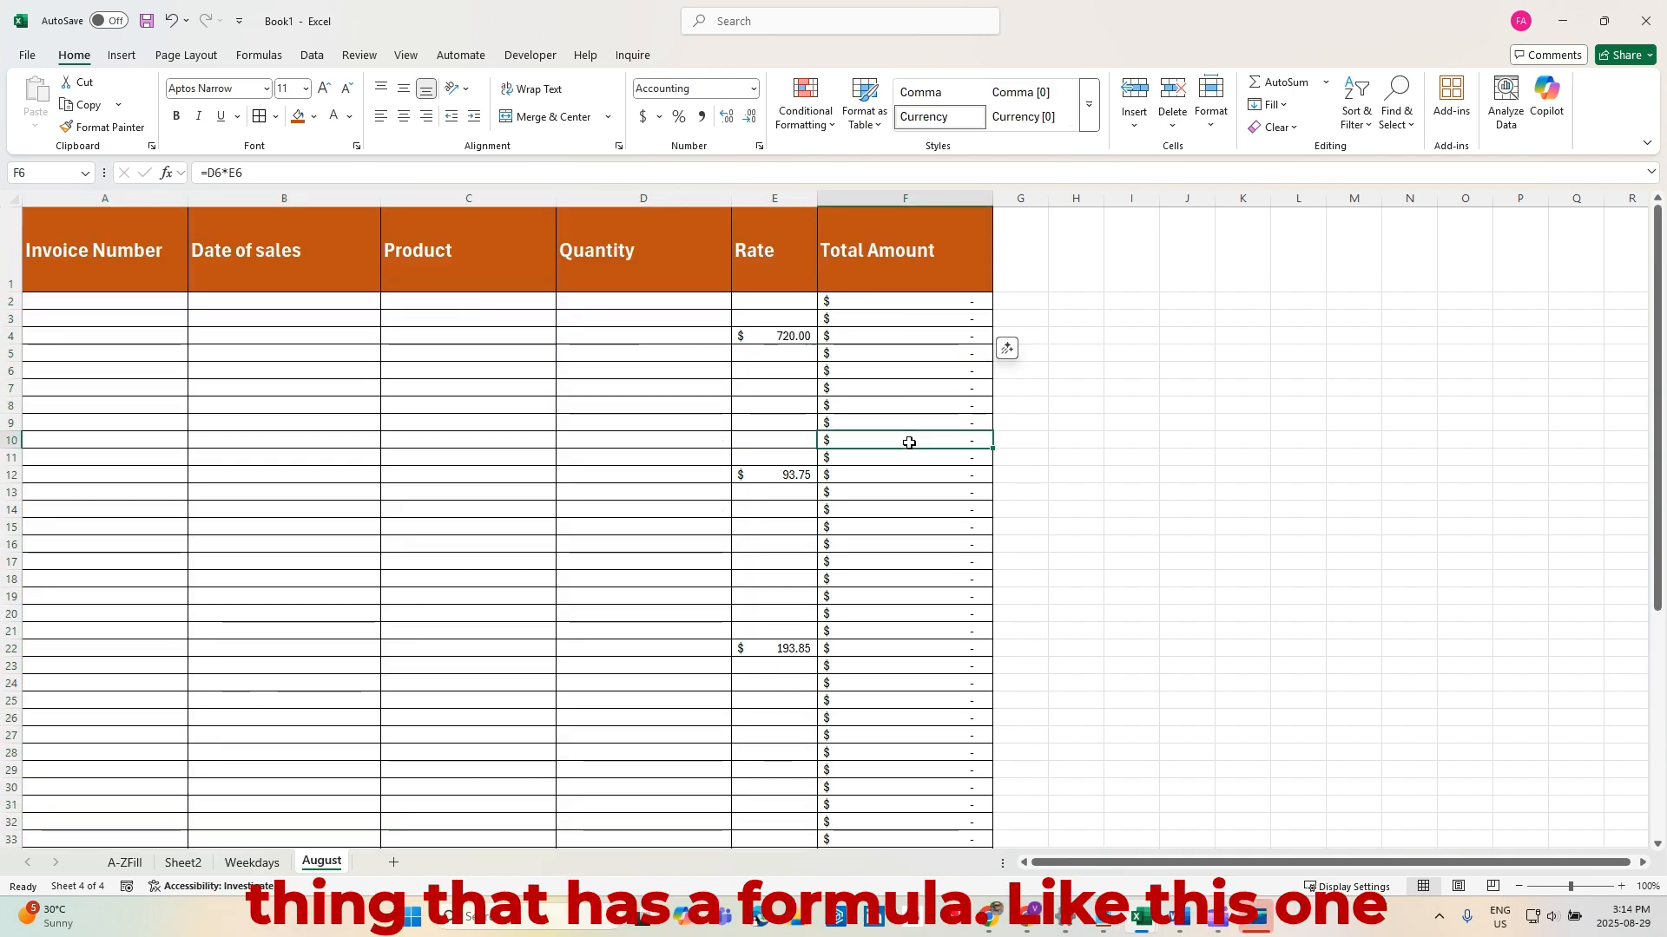
pyautogui.click(785, 336)
pyautogui.click(764, 474)
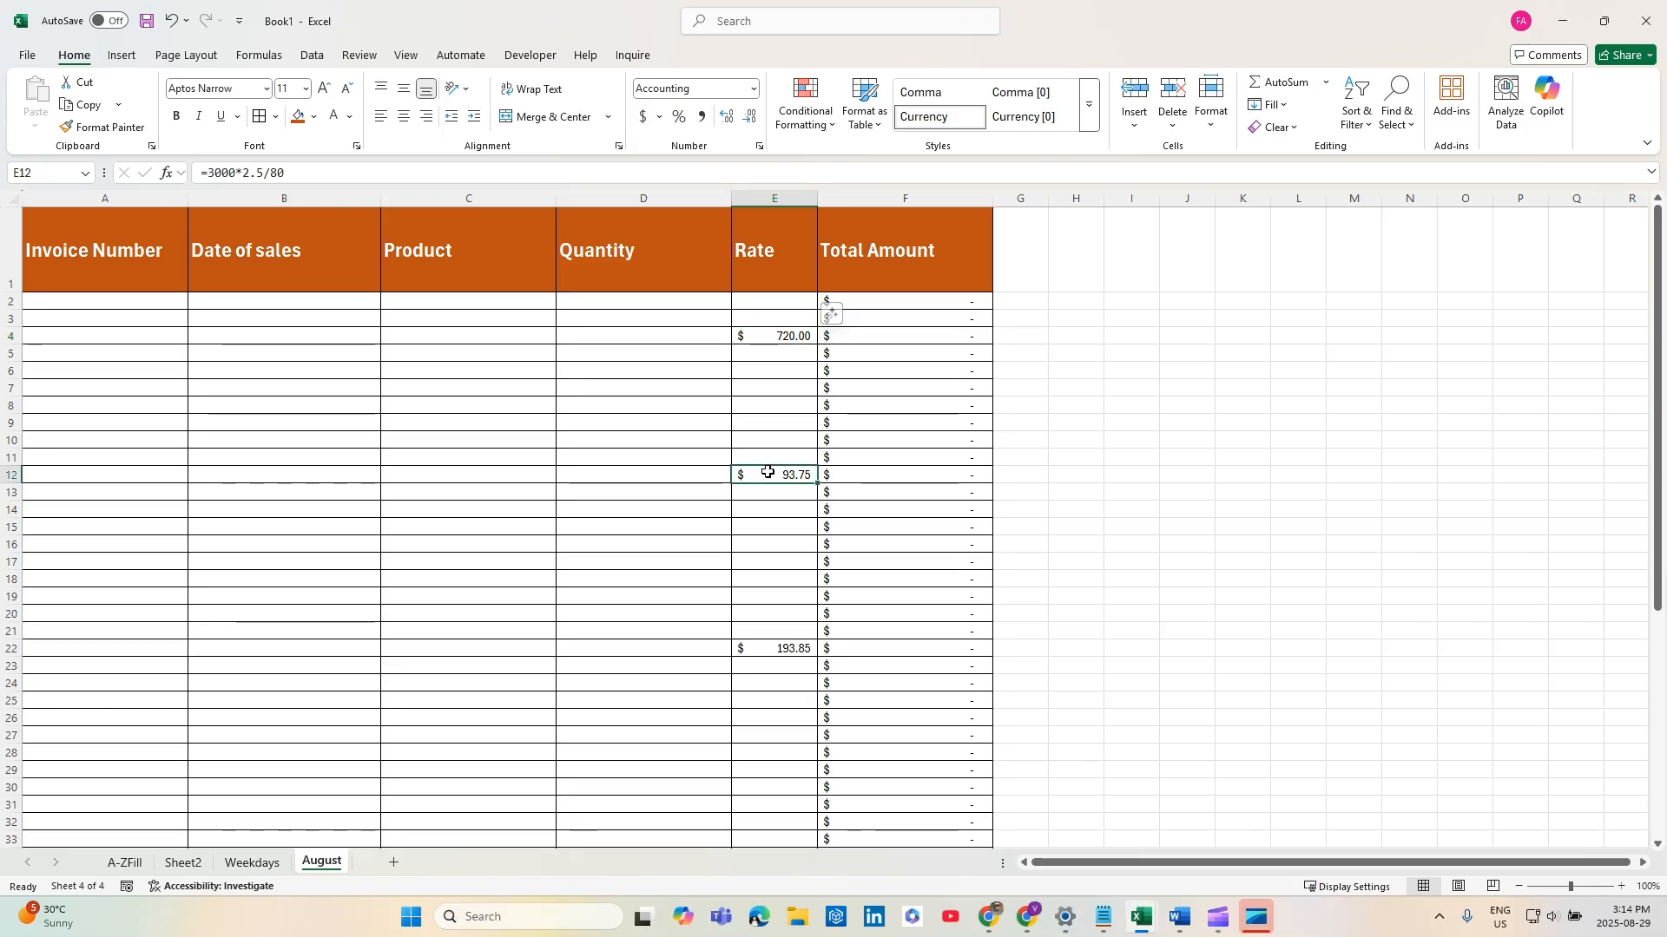
pyautogui.scroll(-4, 907, 538)
pyautogui.scroll(-3, 901, 564)
pyautogui.click(792, 526)
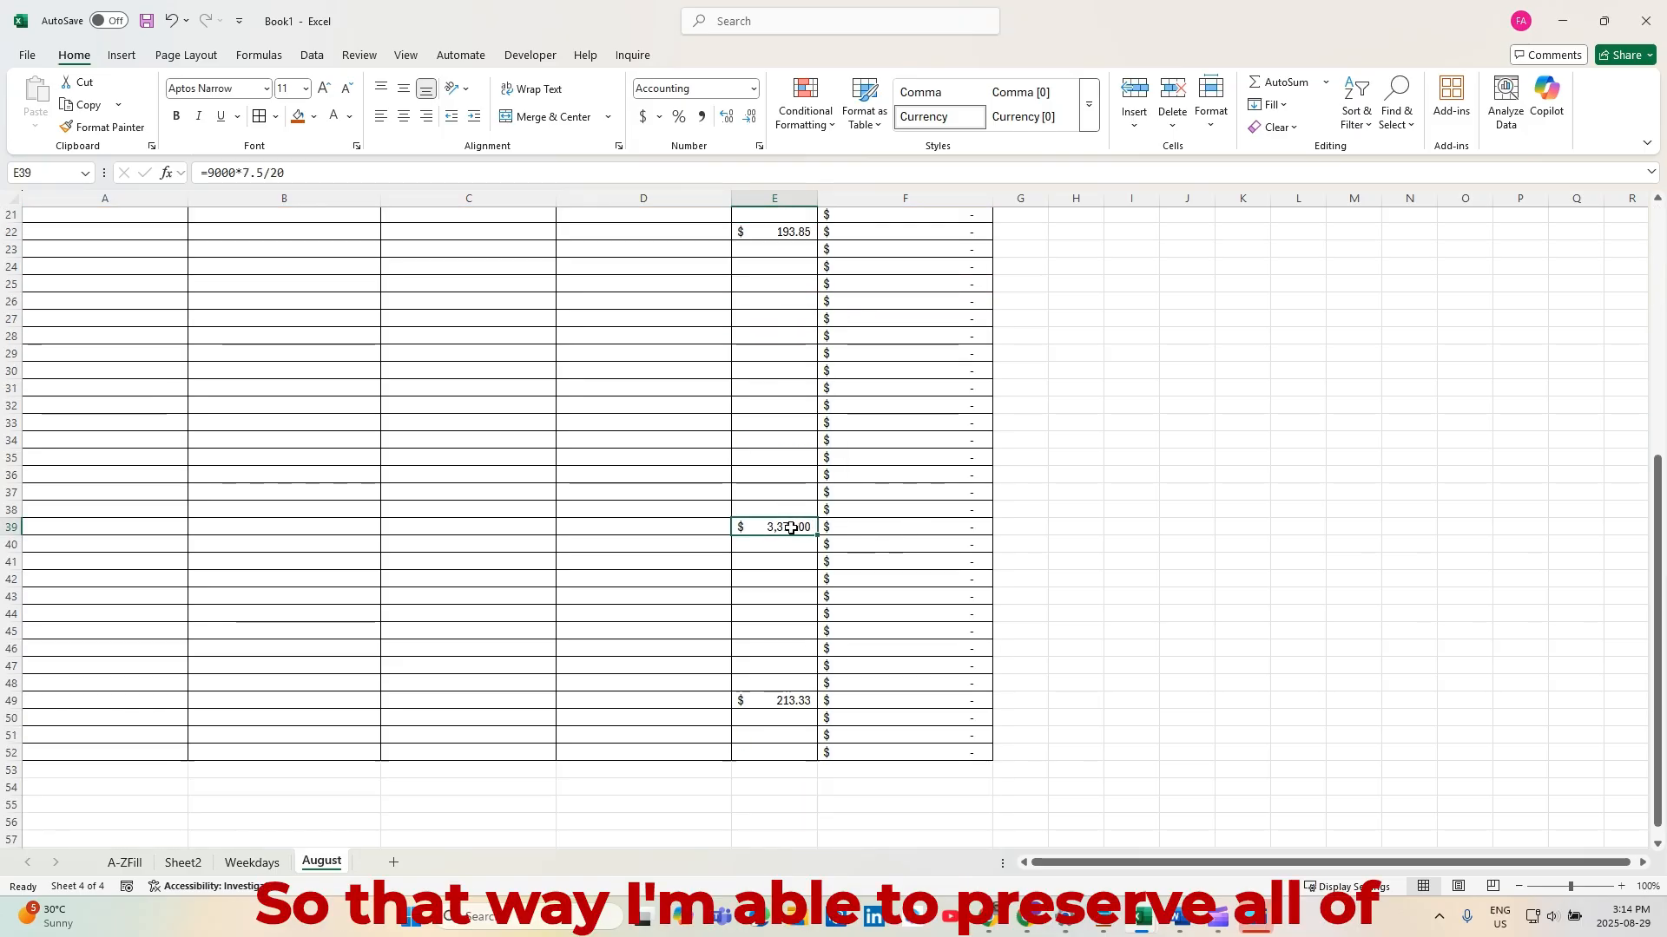
pyautogui.scroll(7, 927, 452)
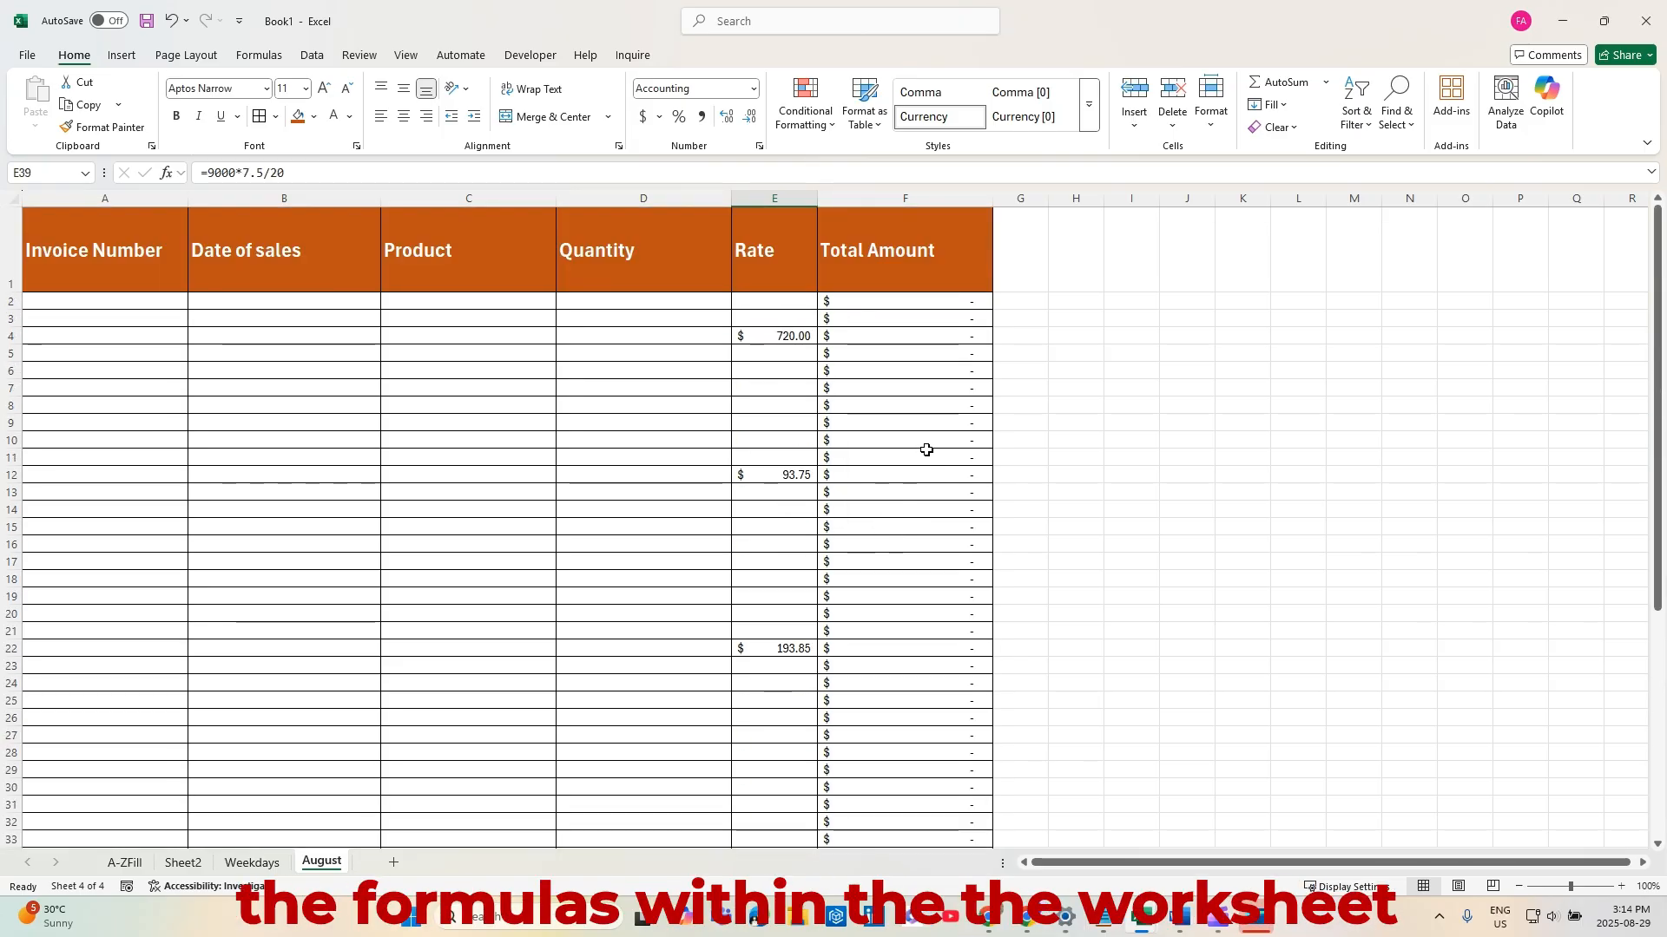